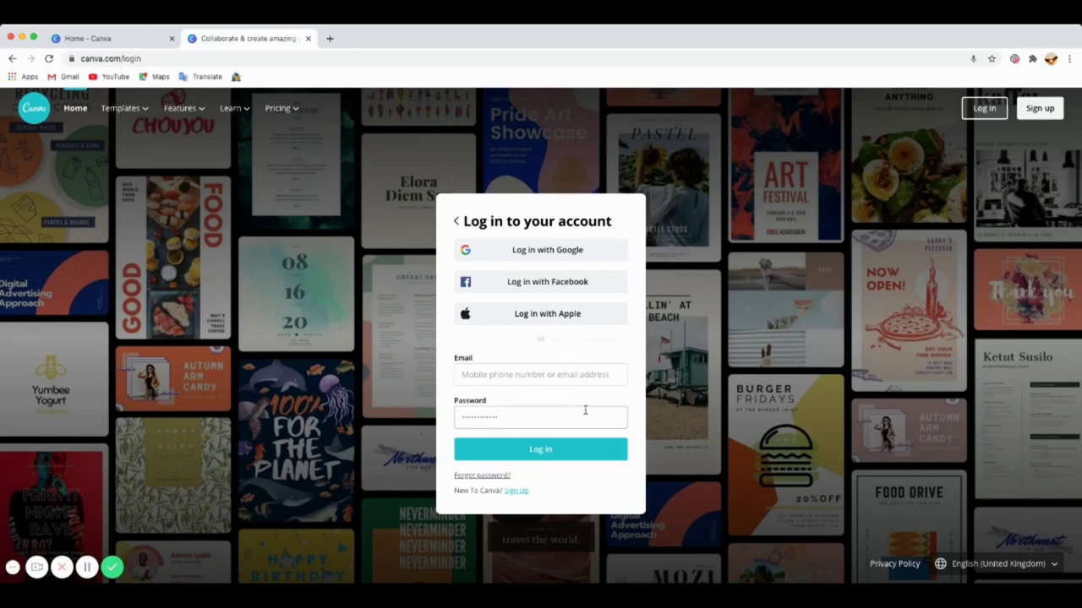
- Log in to the account with Google
click(548, 248)
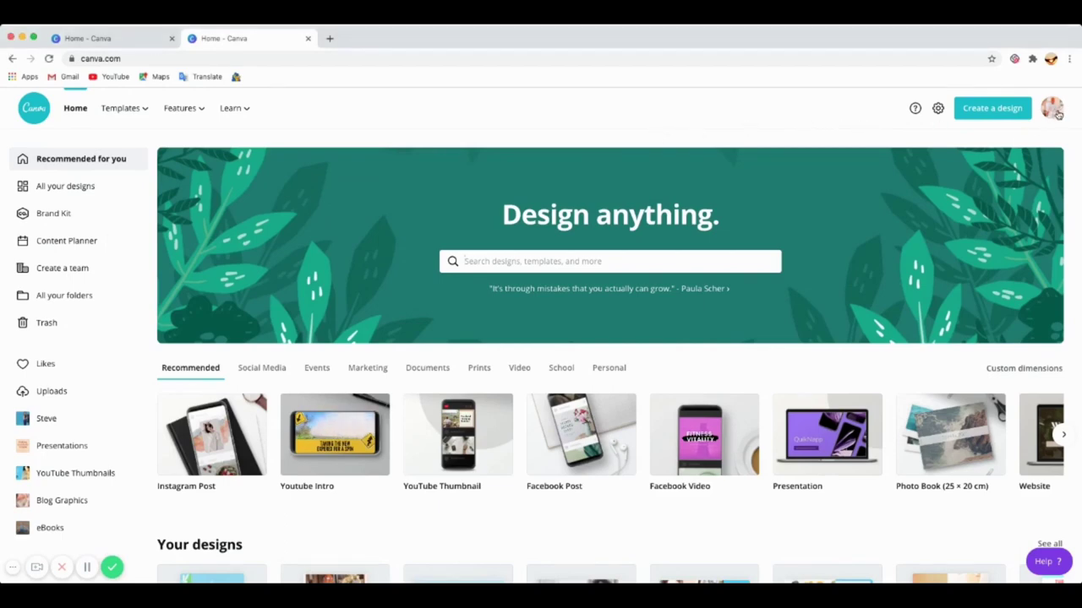
- Examine the account options, the recommended design types and the list of formats offered for a new design
click(1058, 110)
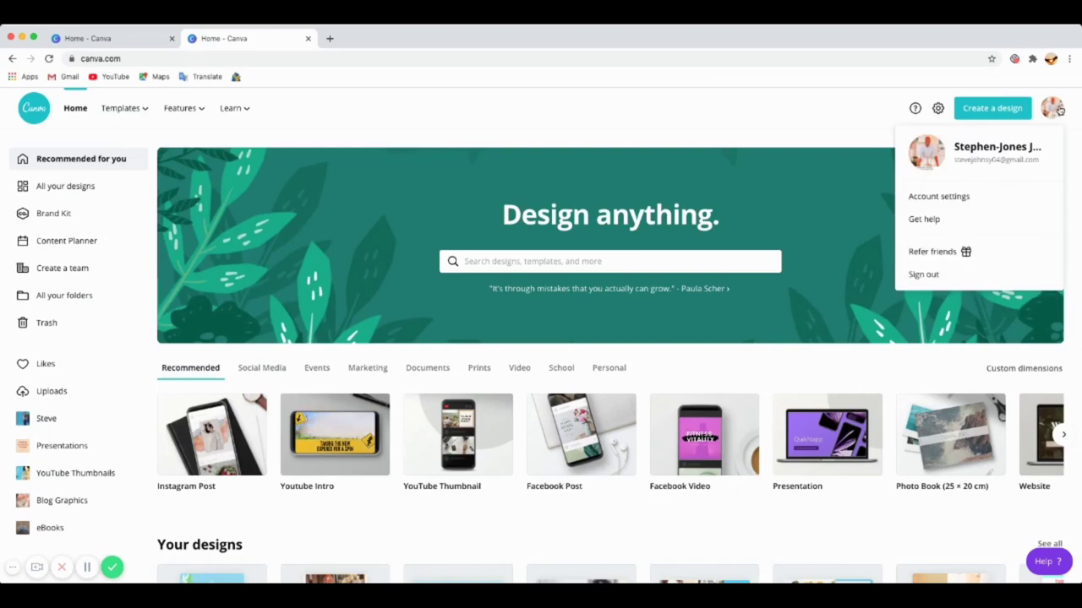
click(853, 128)
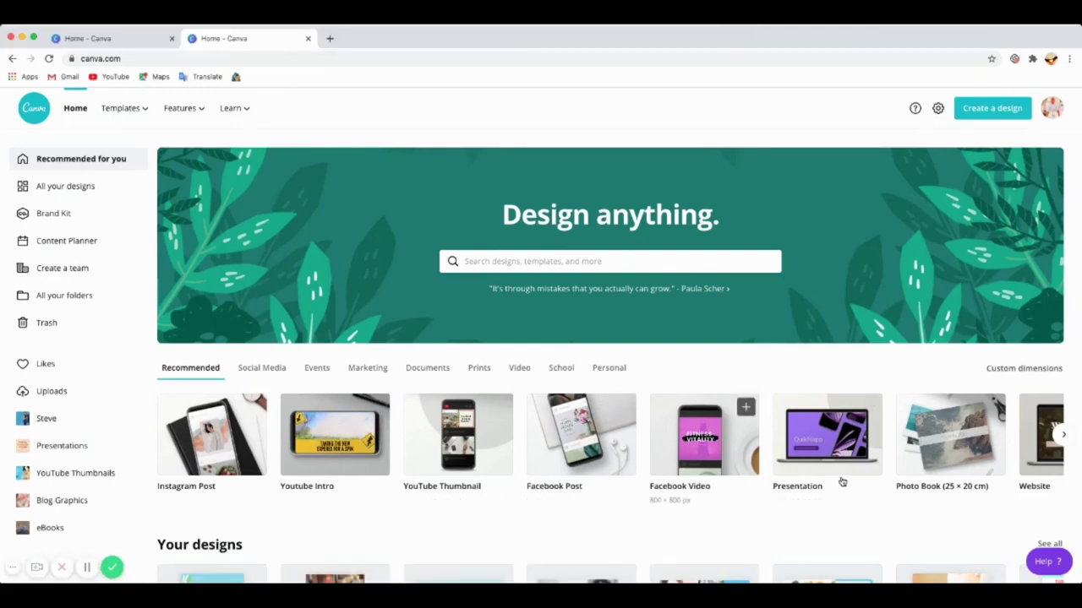
click(1063, 435)
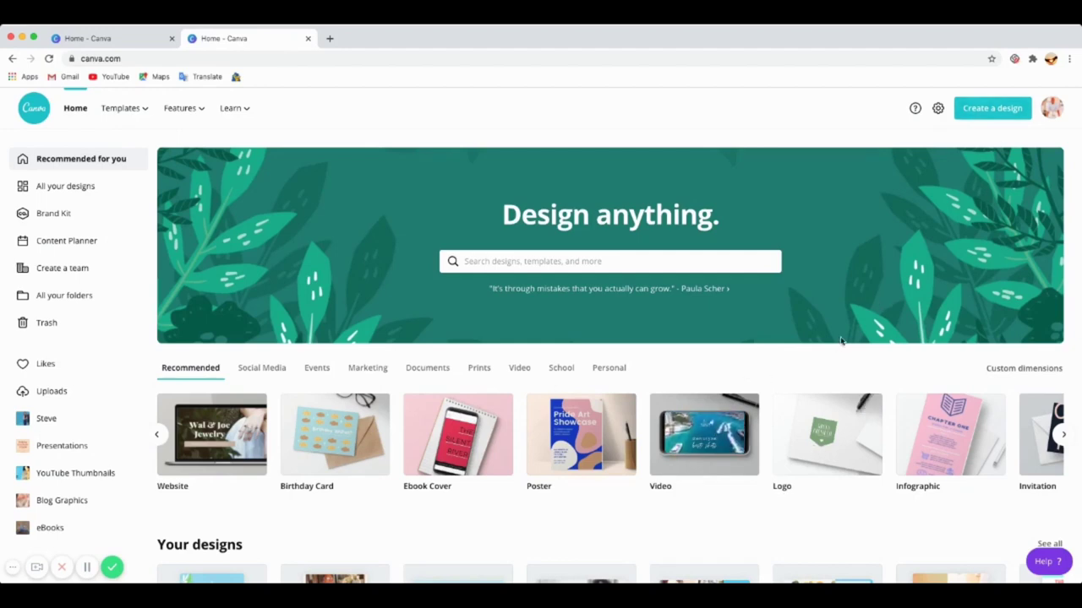
click(992, 109)
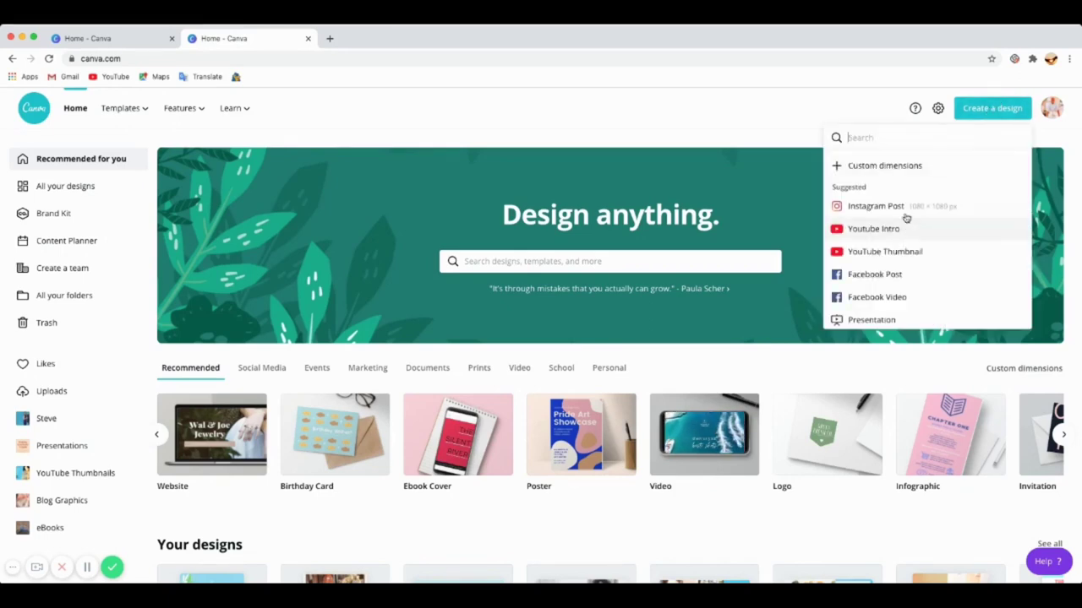
scroll(898, 298, down, 2)
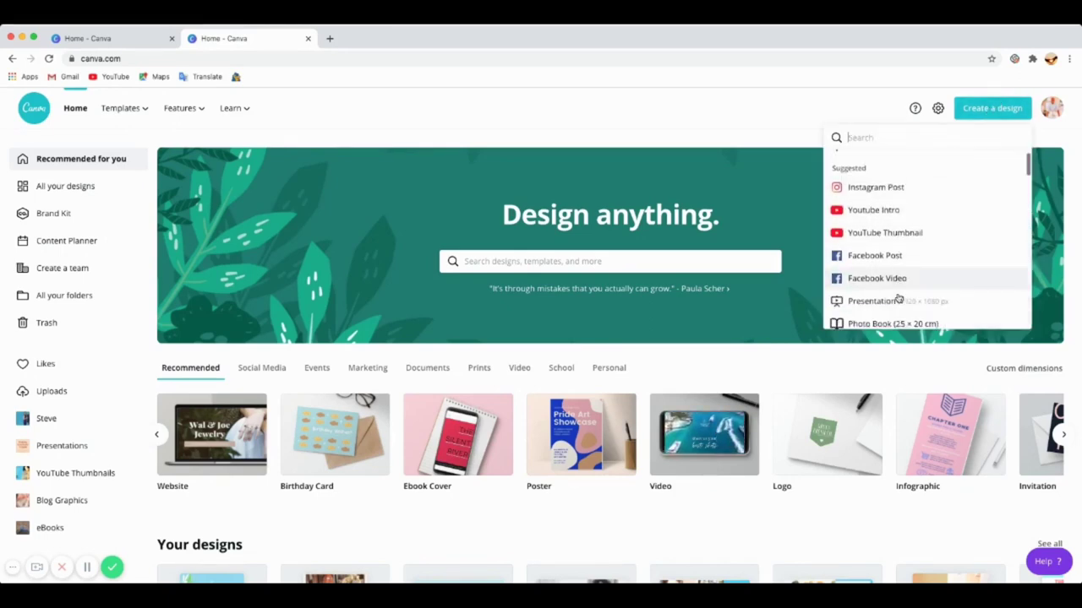
scroll(899, 297, down, 3)
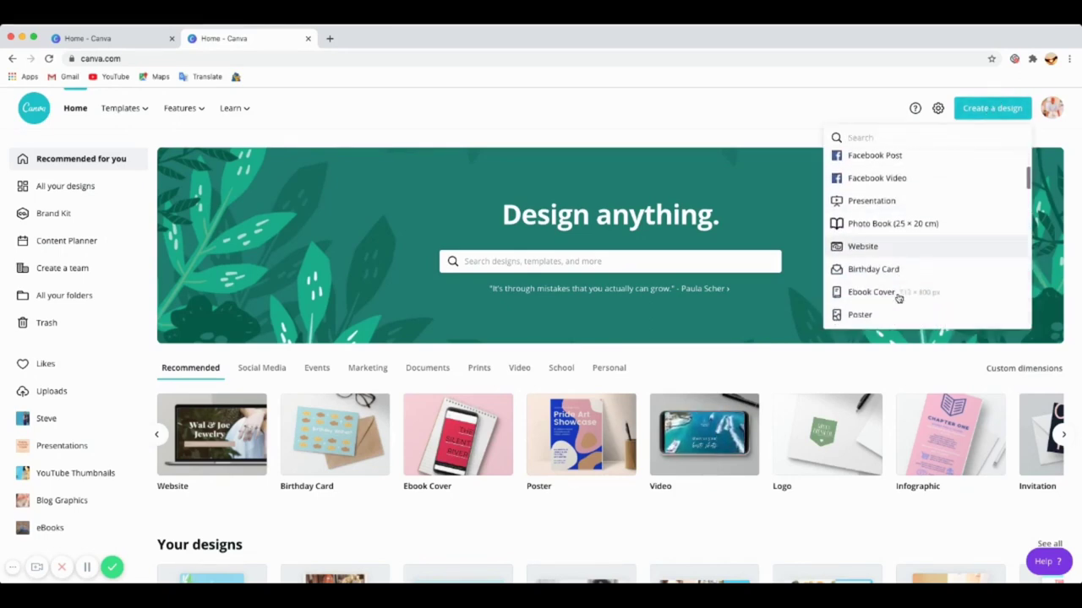
click(779, 140)
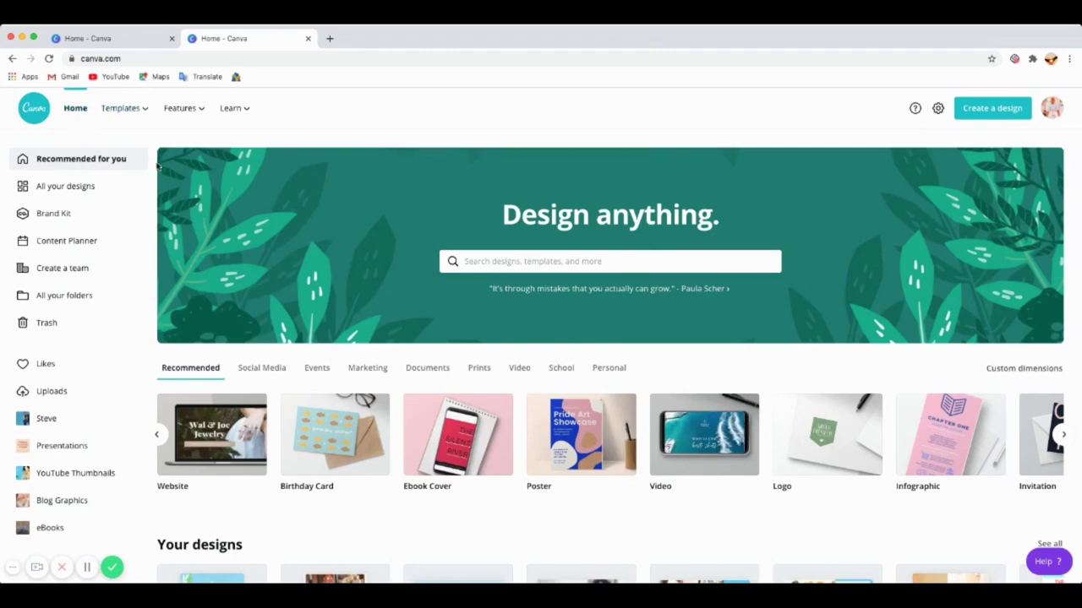
- Look over the templates, features and learning resources available from the home page, and the account options
click(76, 109)
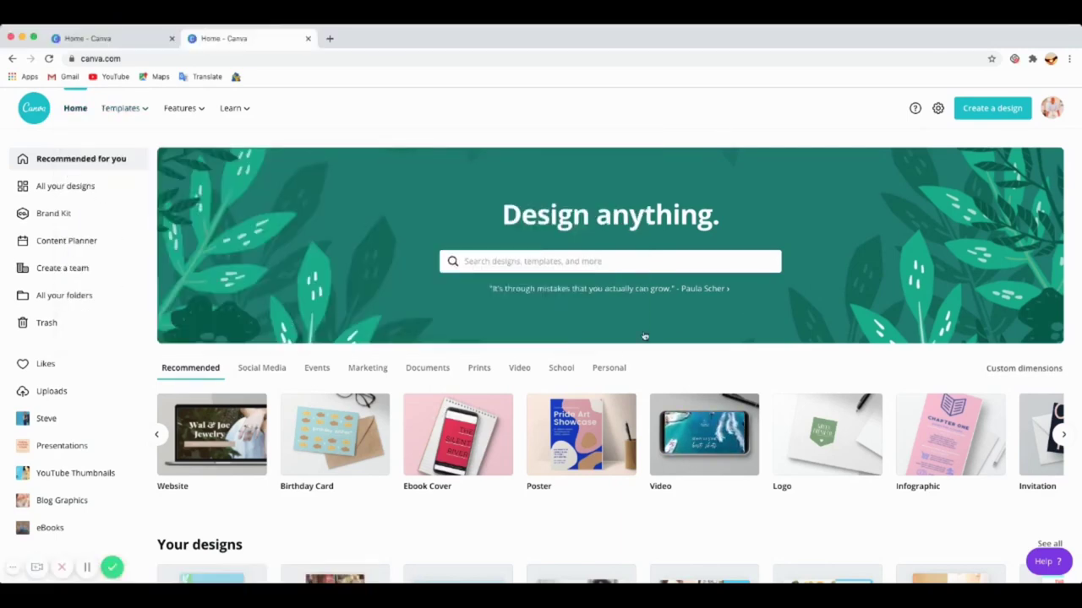
mouse_move(136, 113)
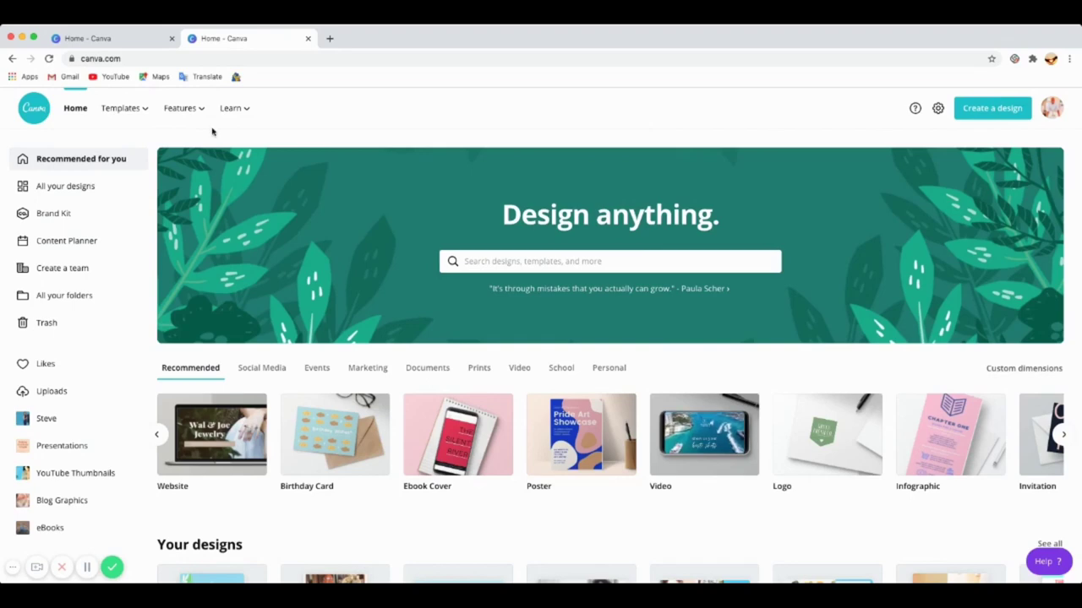
mouse_move(199, 116)
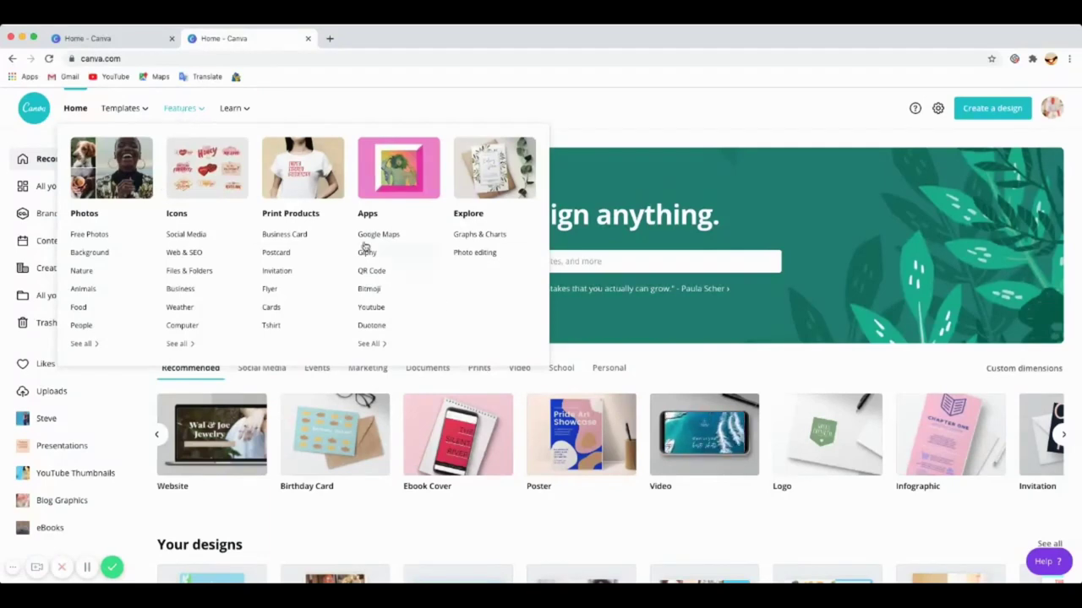
mouse_move(238, 110)
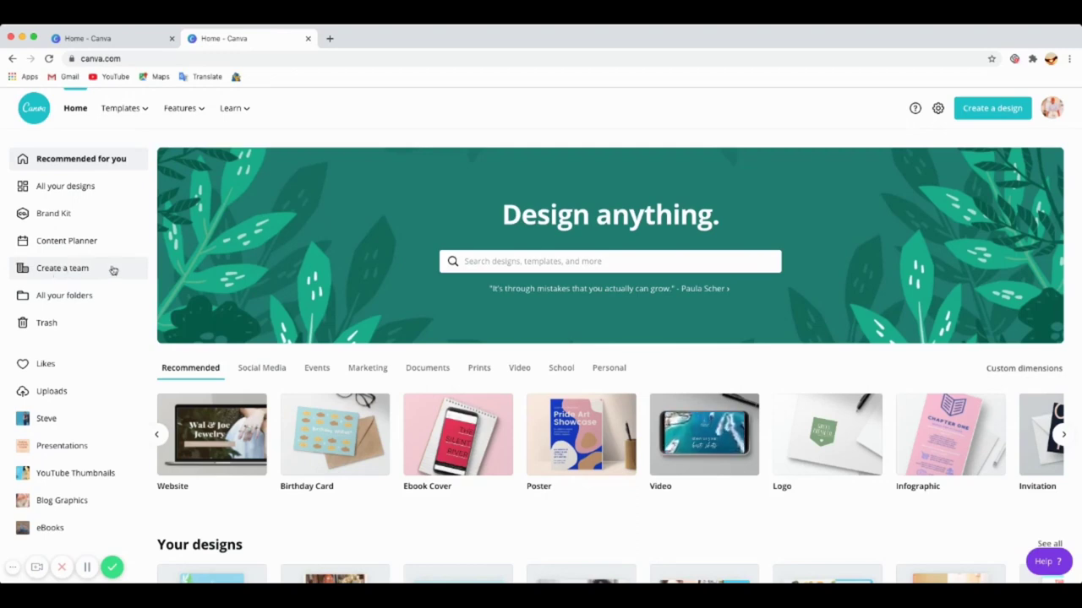
click(1051, 112)
click(1051, 112)
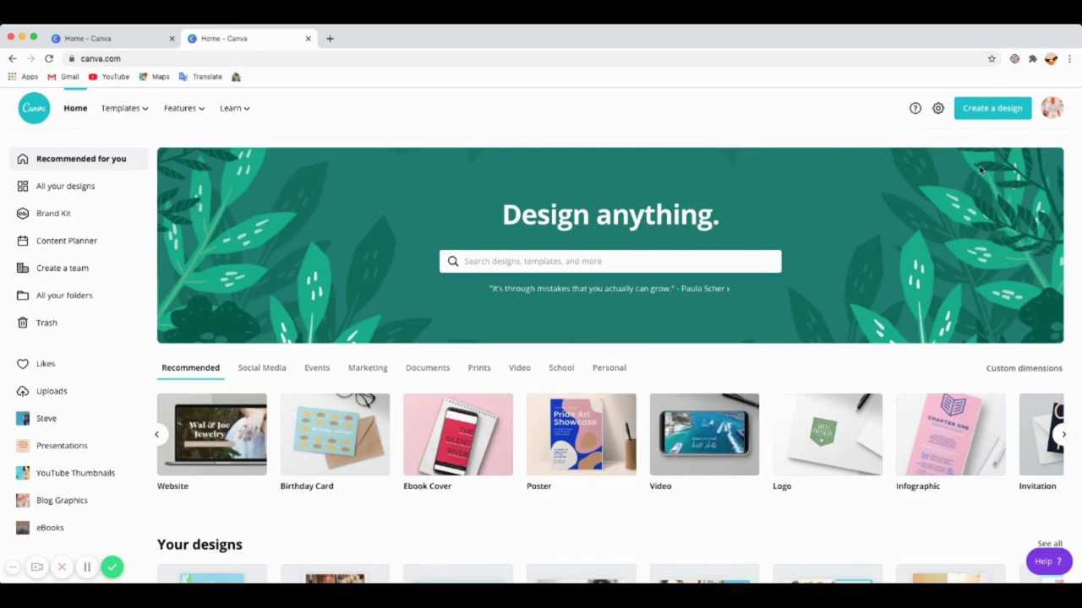
- Create a new design in the Facebook Post format
click(991, 109)
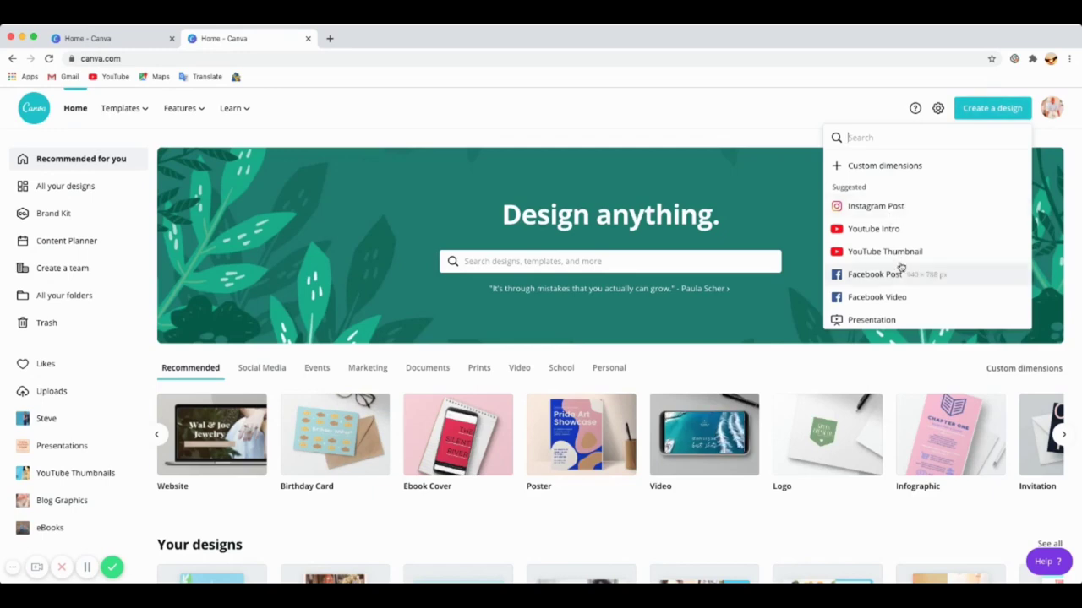
click(894, 275)
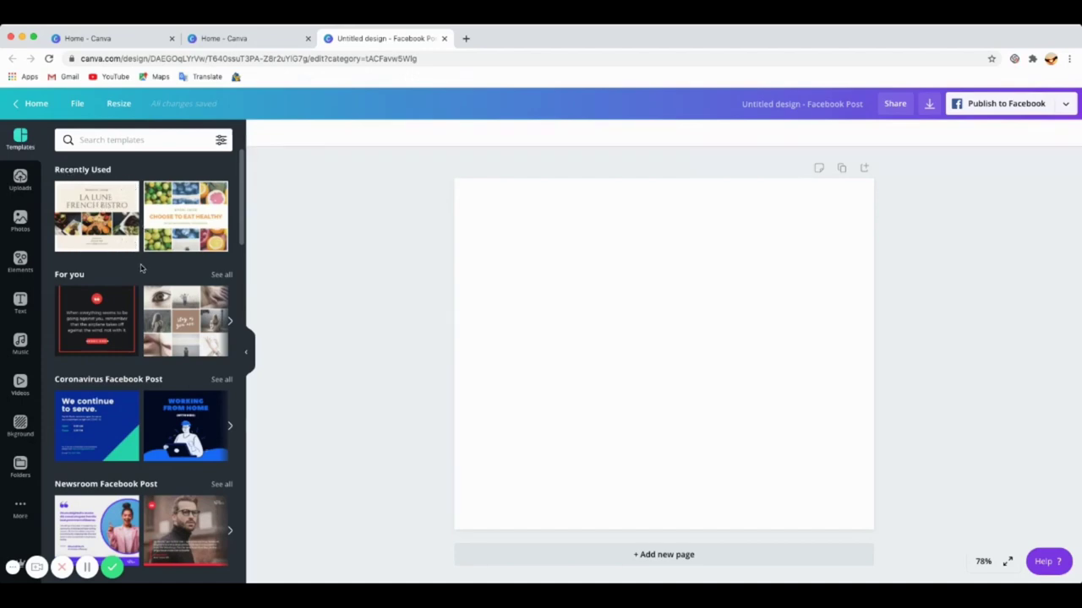
- Browse the Facebook Post templates and apply the Happy Mother's Day template with the beach photo and yellow flowers
scroll(141, 267, down, 5)
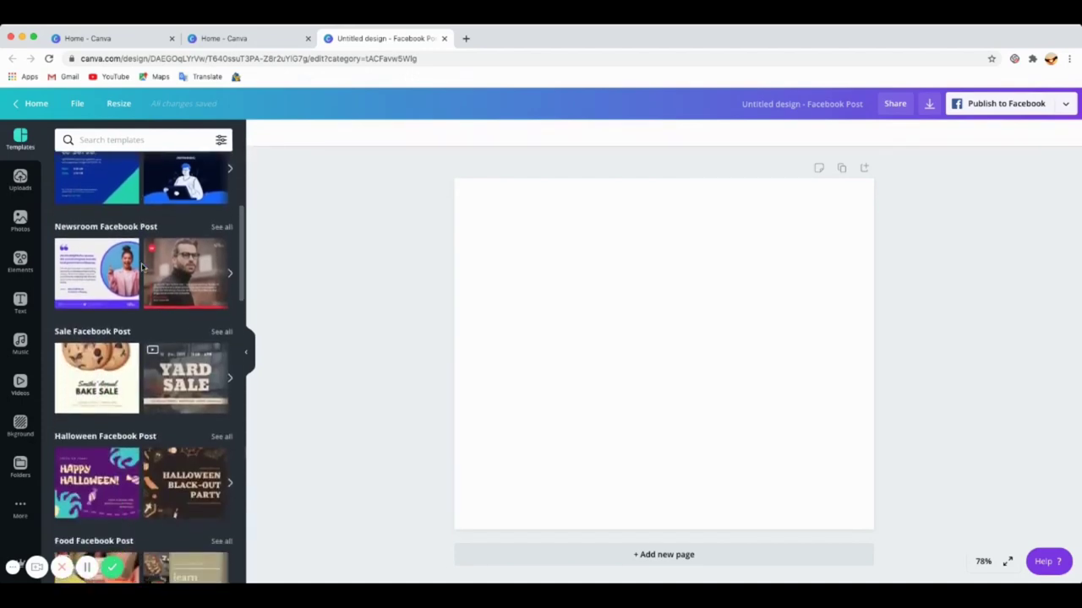
scroll(141, 268, down, 1)
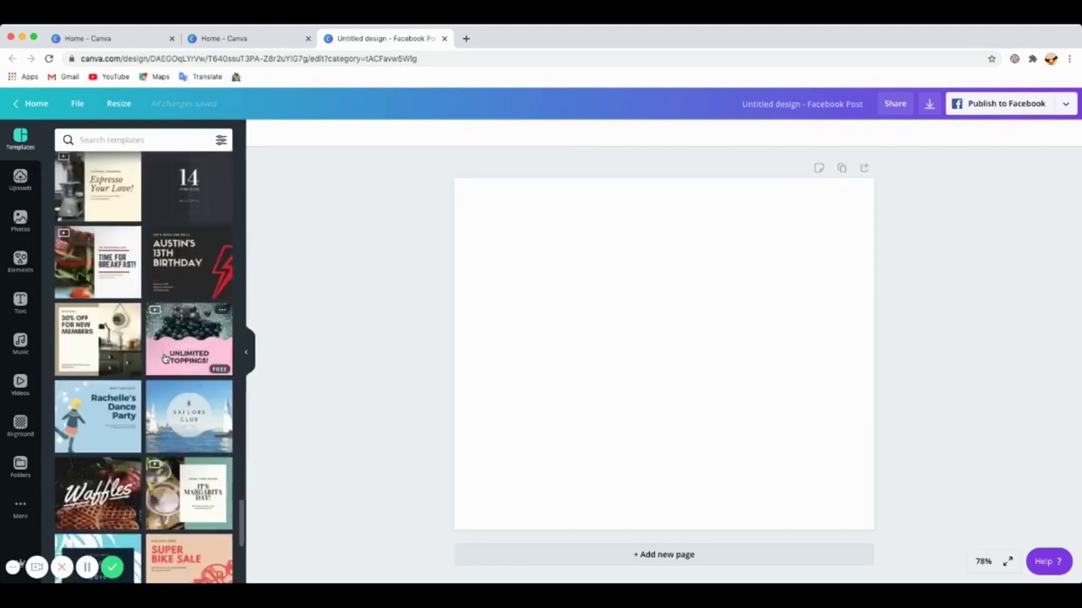
scroll(165, 360, down, 1)
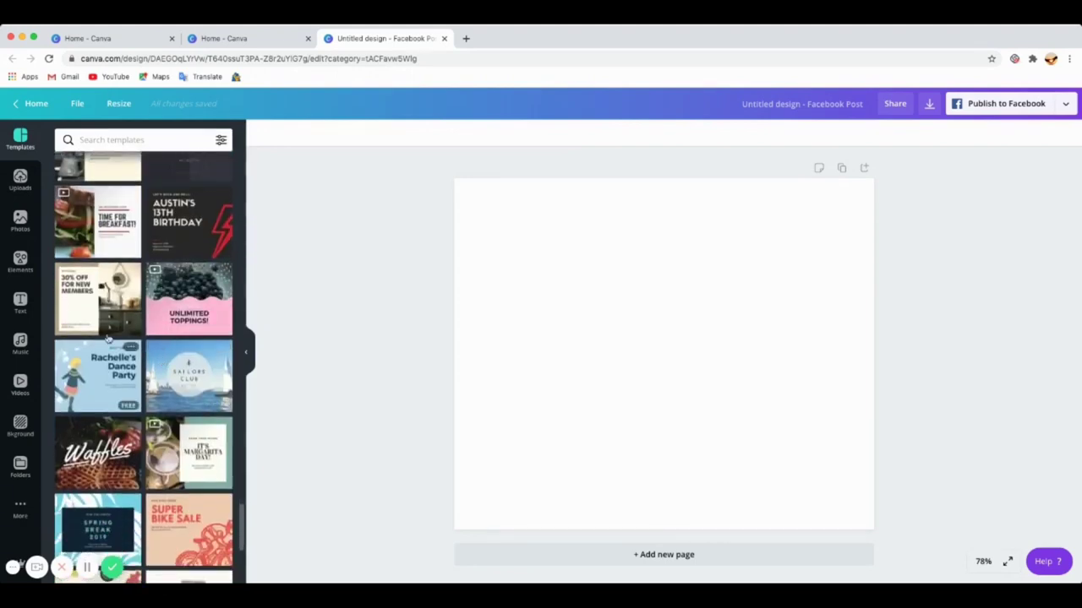
scroll(106, 334, up, 2)
scroll(97, 314, up, 8)
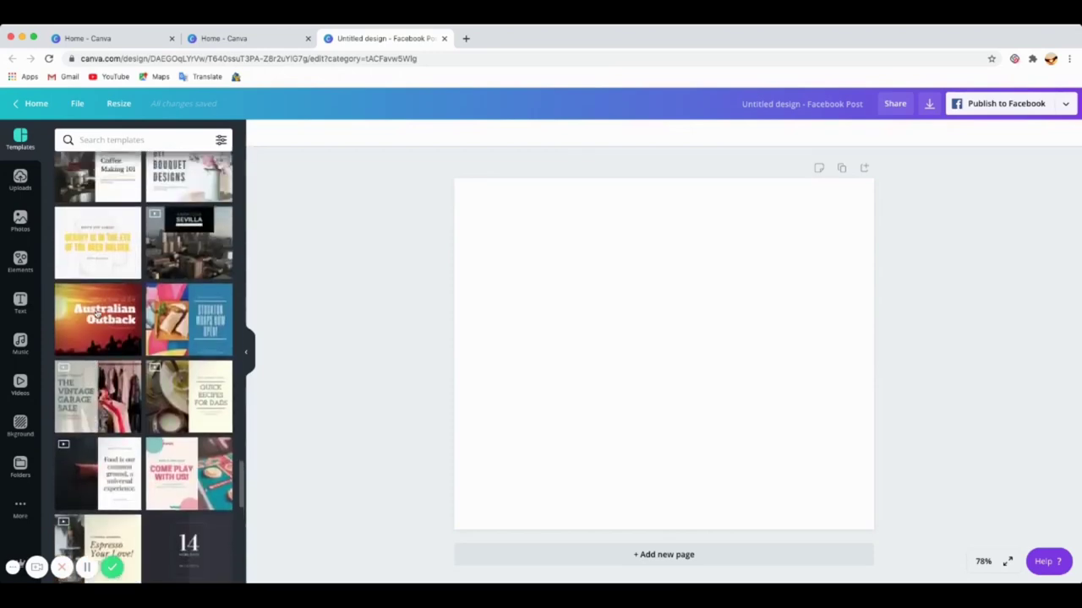
scroll(97, 314, up, 10)
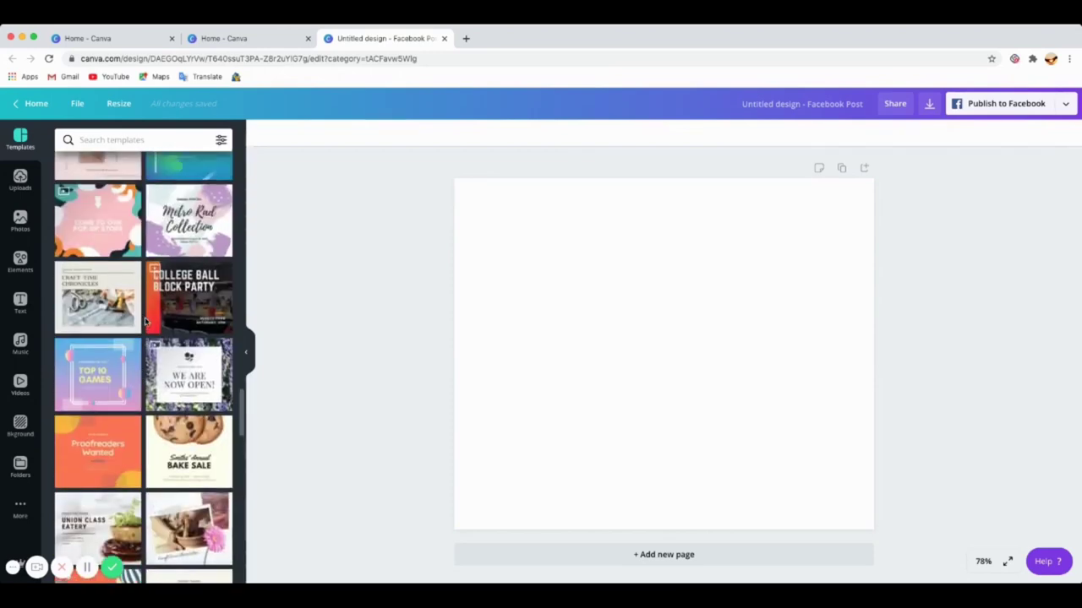
scroll(145, 321, up, 10)
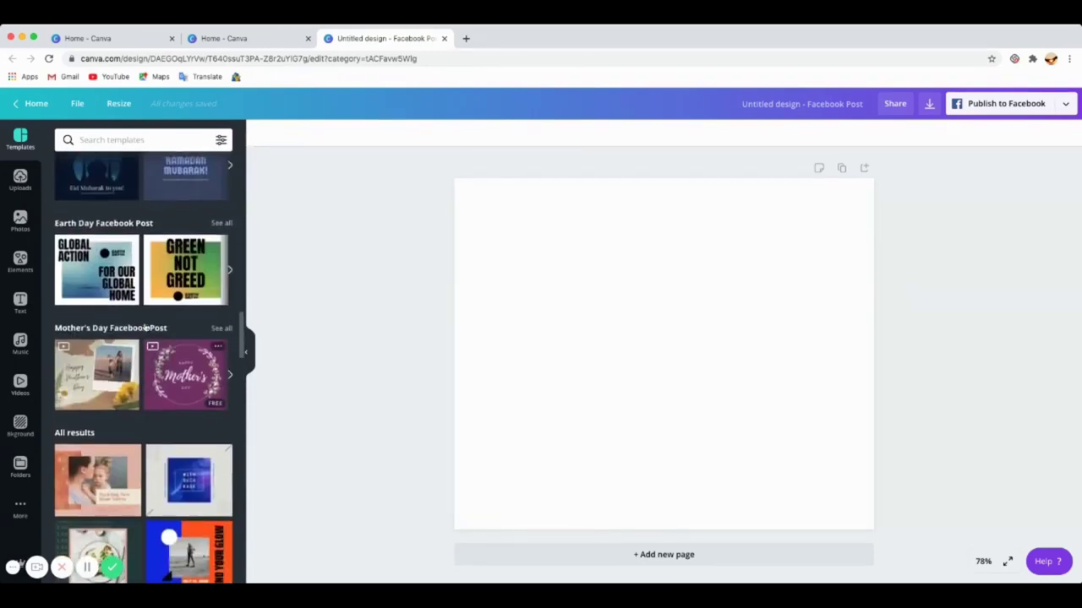
scroll(145, 330, up, 1)
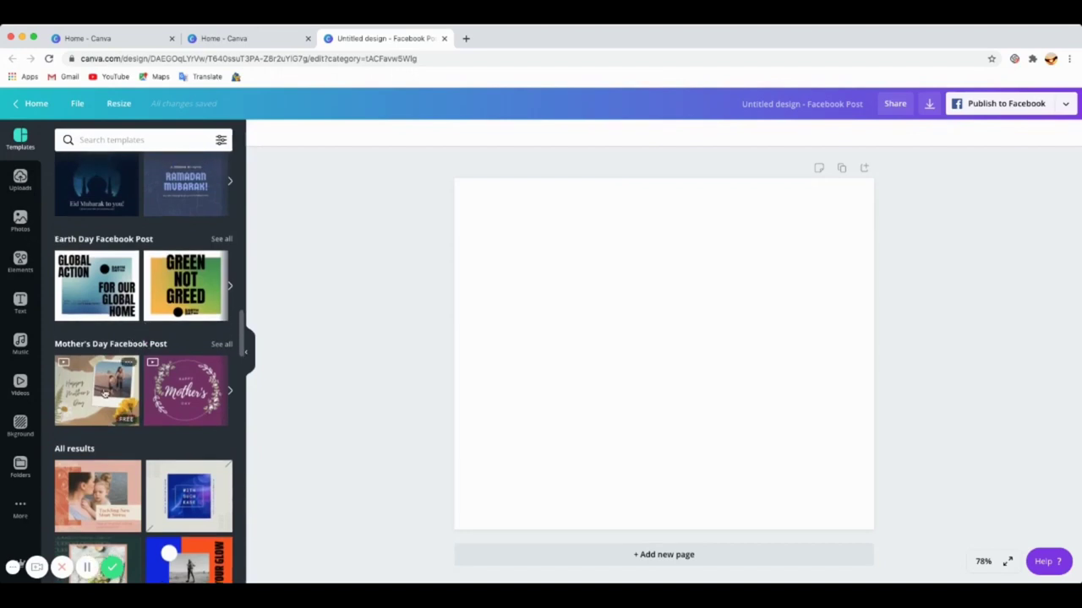
click(105, 393)
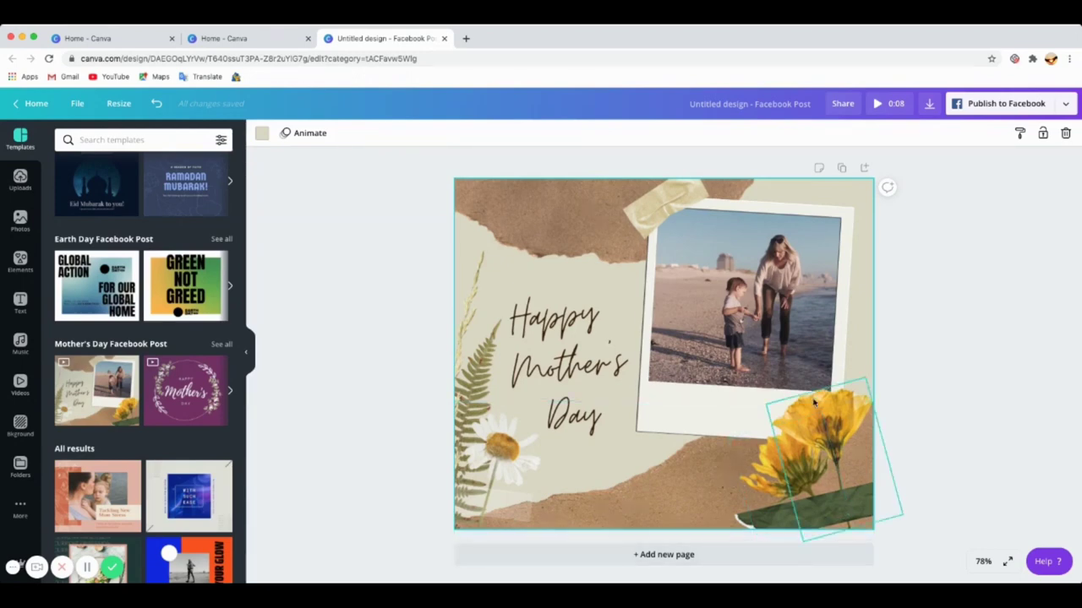
- Duplicate the Mother's Day page as a second page and compare the two pages
click(841, 170)
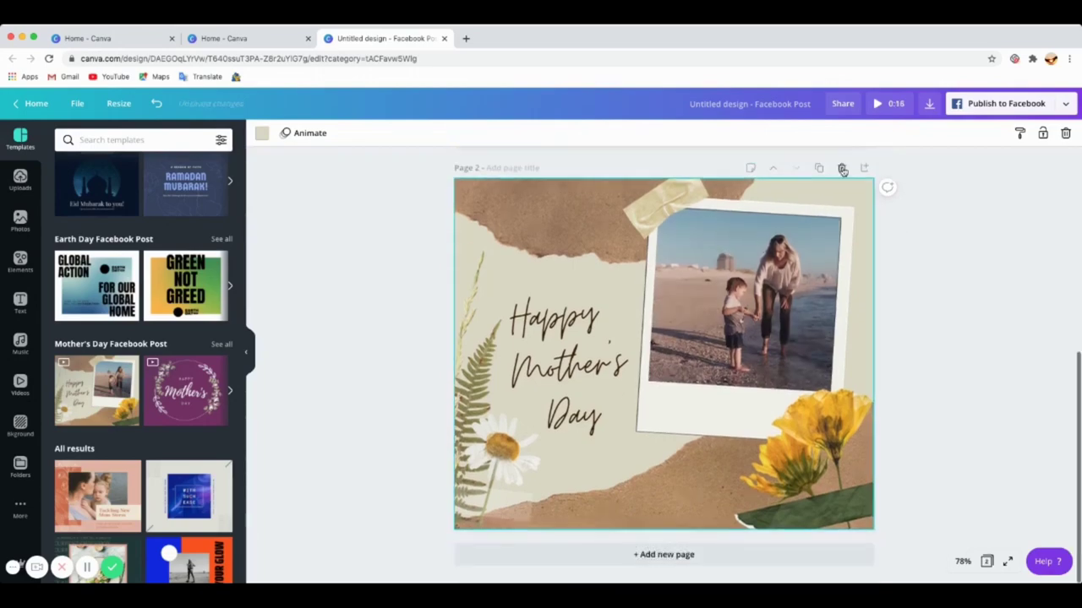
scroll(817, 329, down, 5)
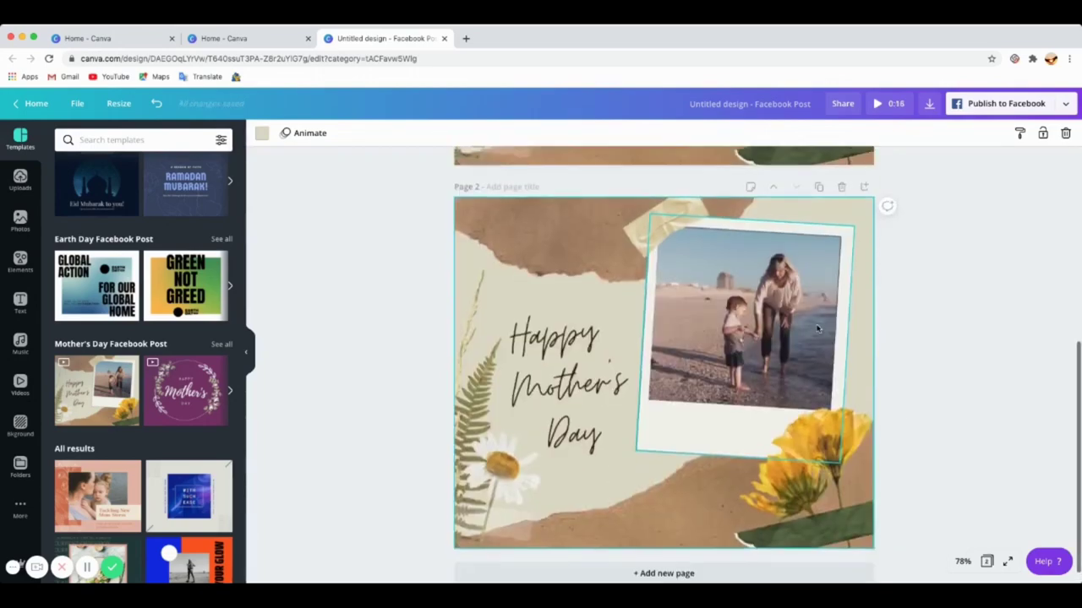
scroll(817, 329, up, 3)
scroll(818, 330, down, 3)
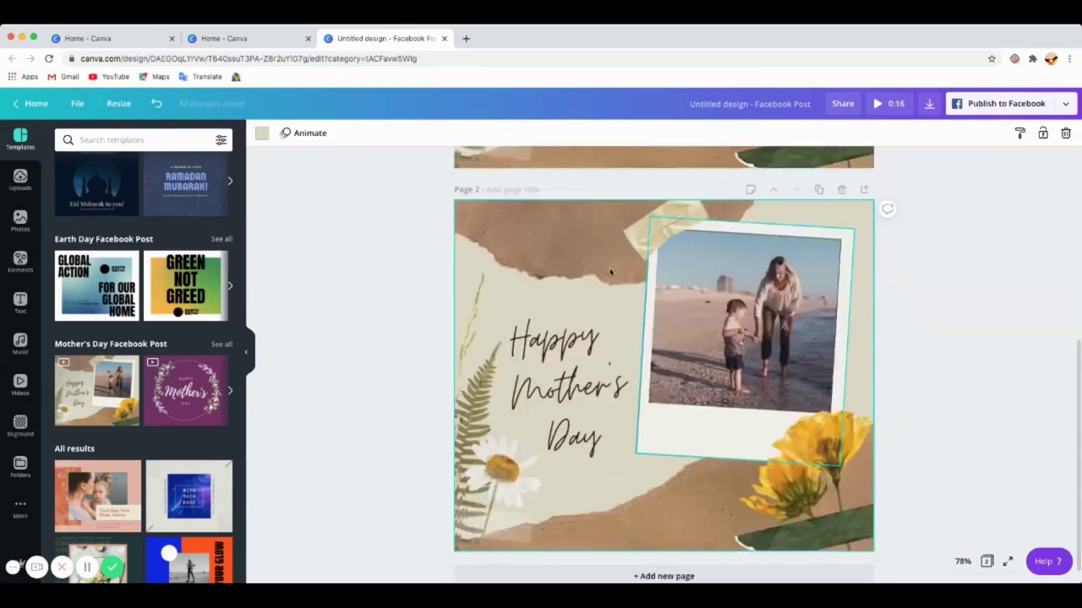
- Remove the beige background colour from page 2 and delete the duplicated page
click(589, 257)
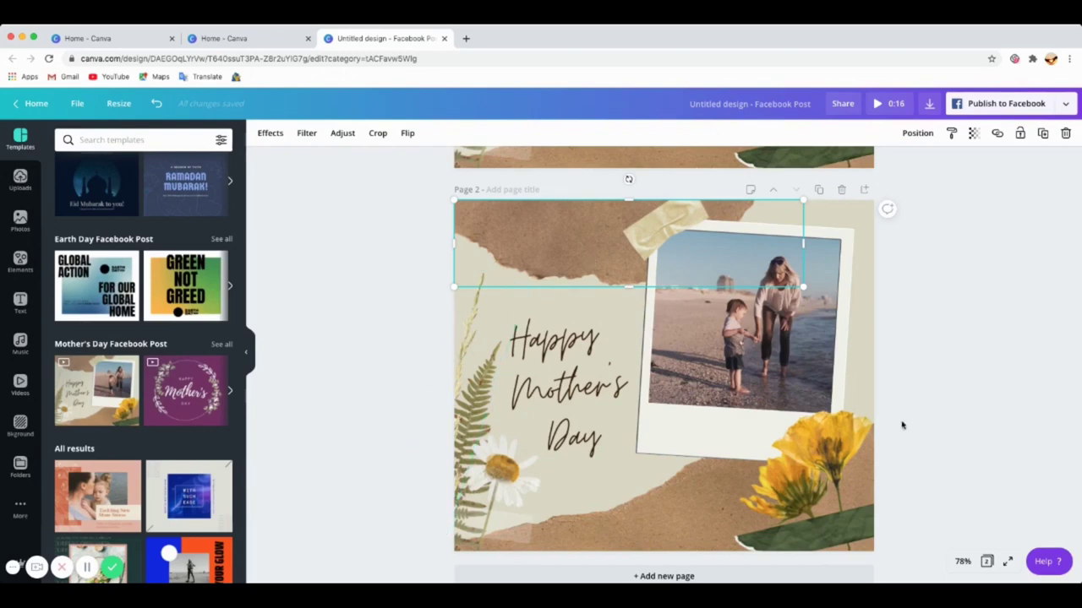
click(864, 404)
click(867, 360)
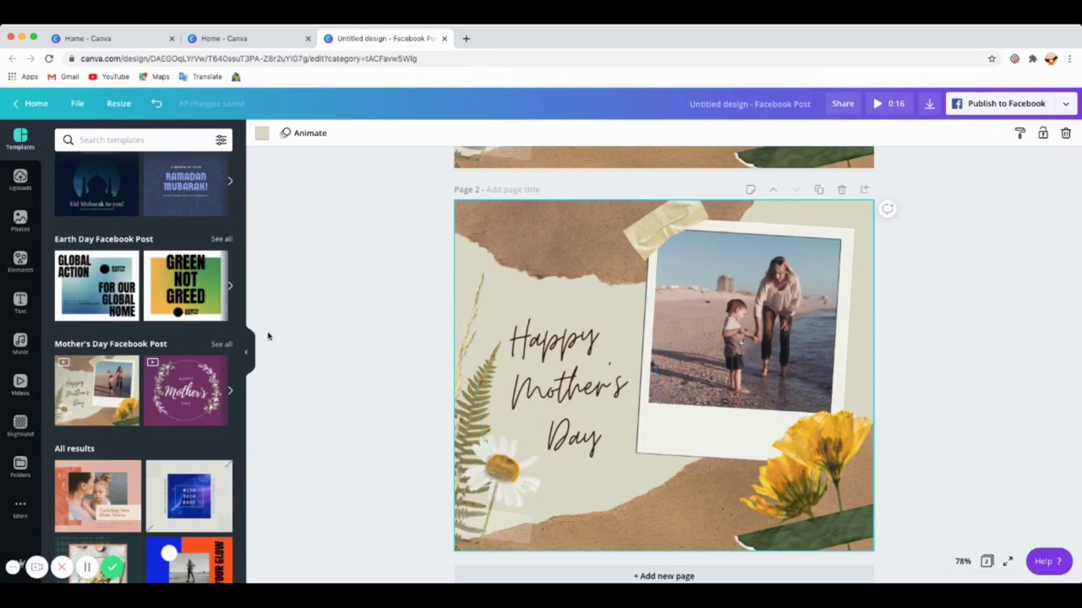
key(Delete)
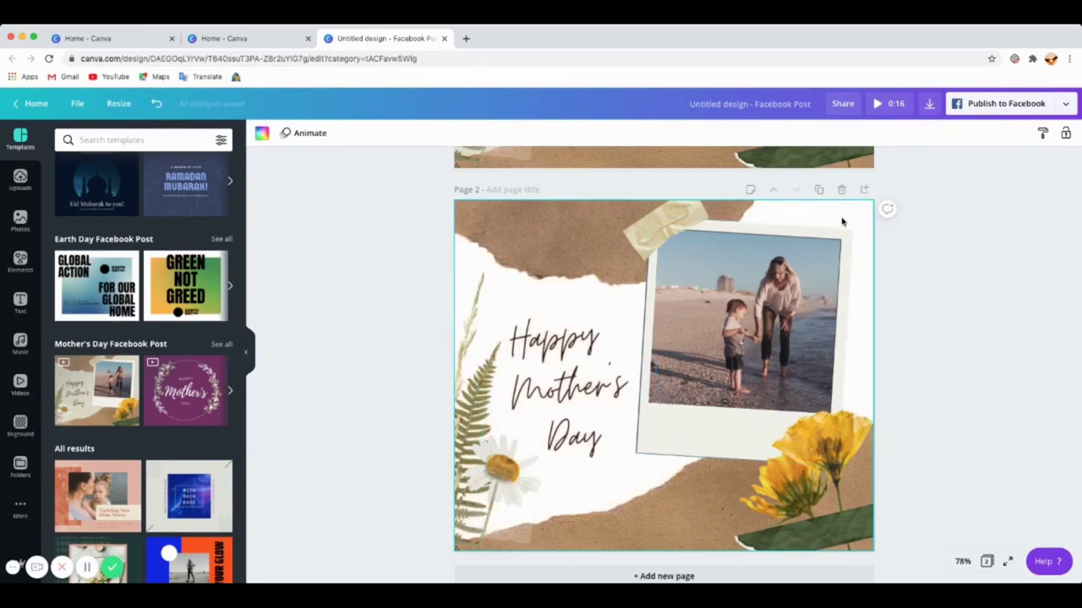
click(843, 190)
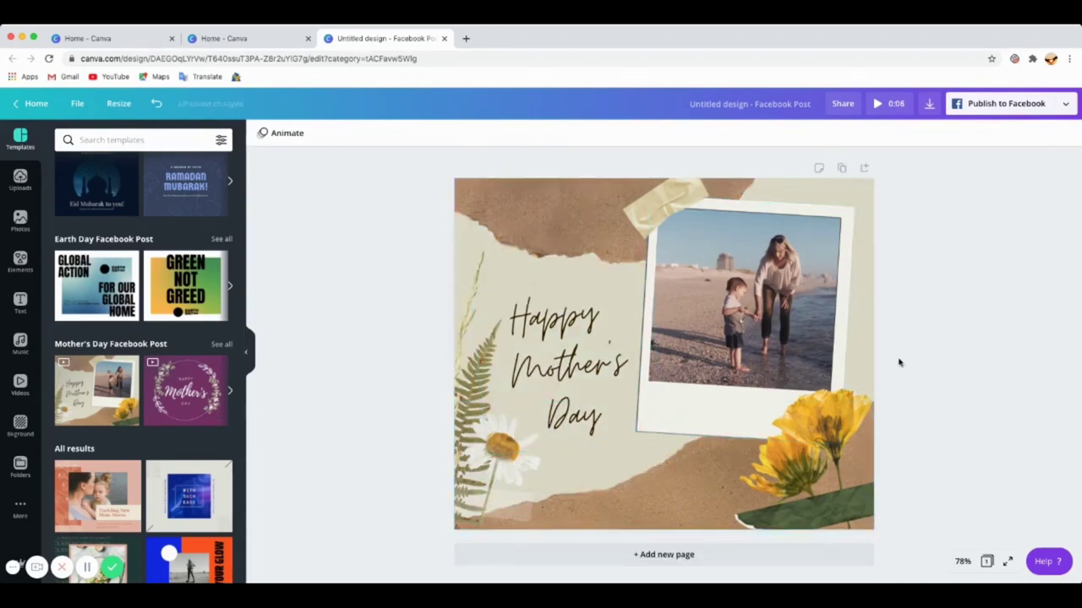
- Add a second page and apply the "learn how to cook" template from the Food Facebook Post templates to it
click(684, 556)
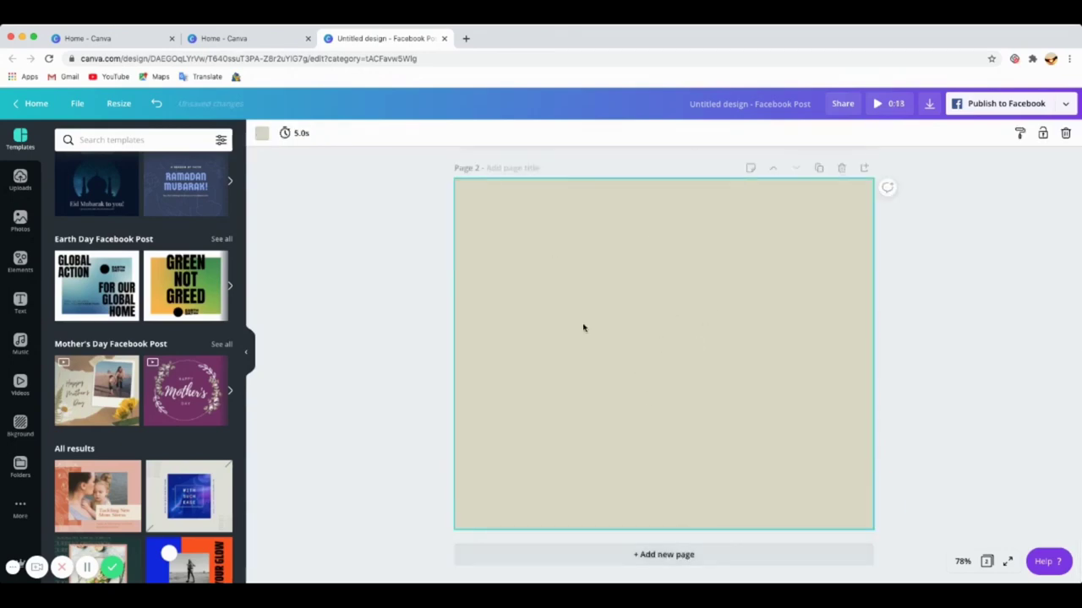
scroll(138, 388, up, 5)
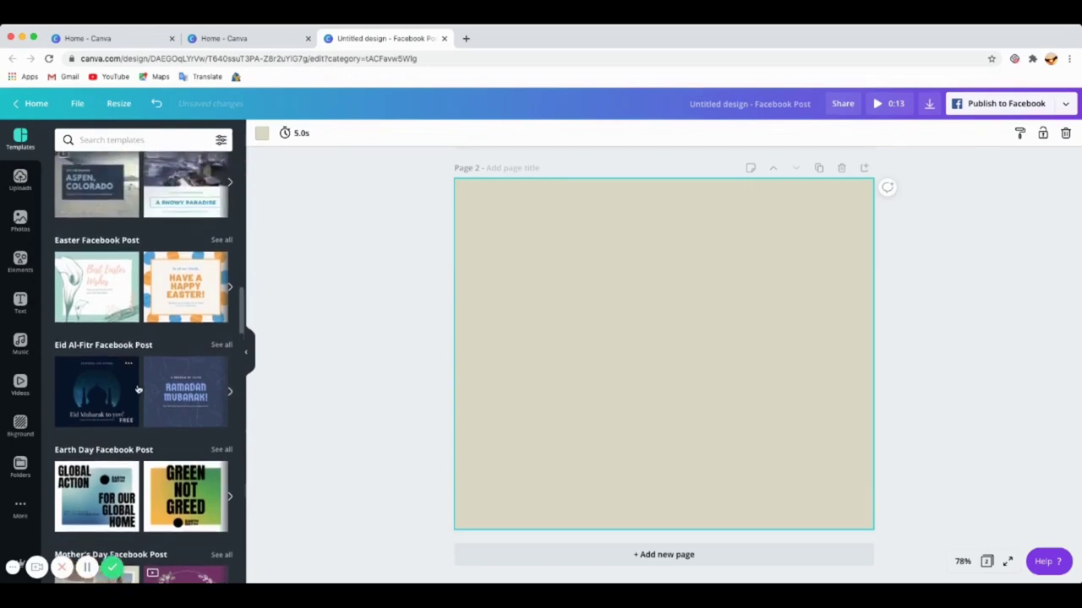
scroll(138, 389, up, 5)
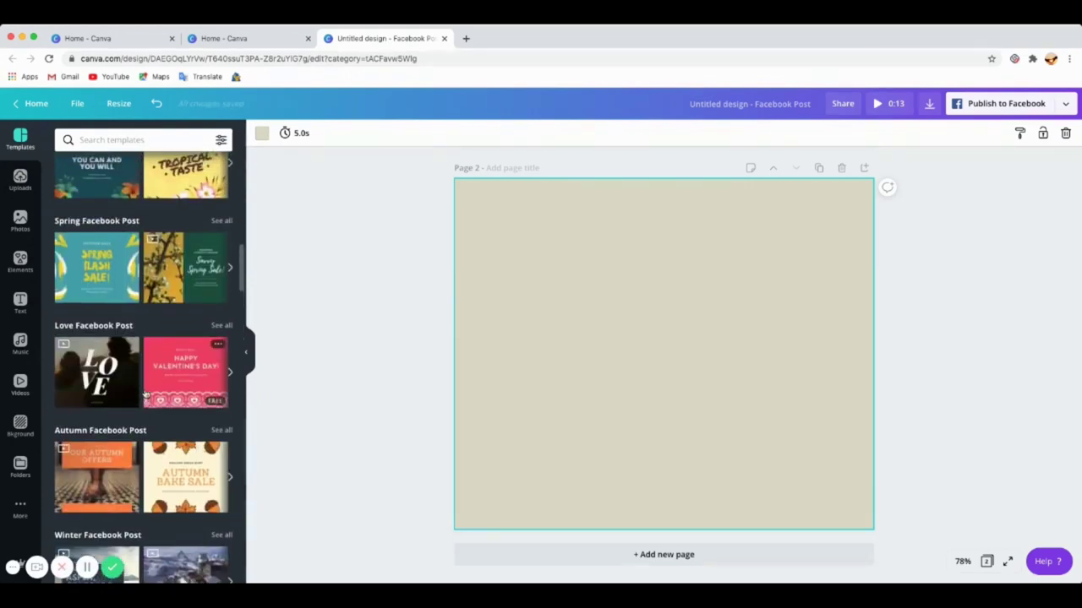
scroll(146, 395, up, 6)
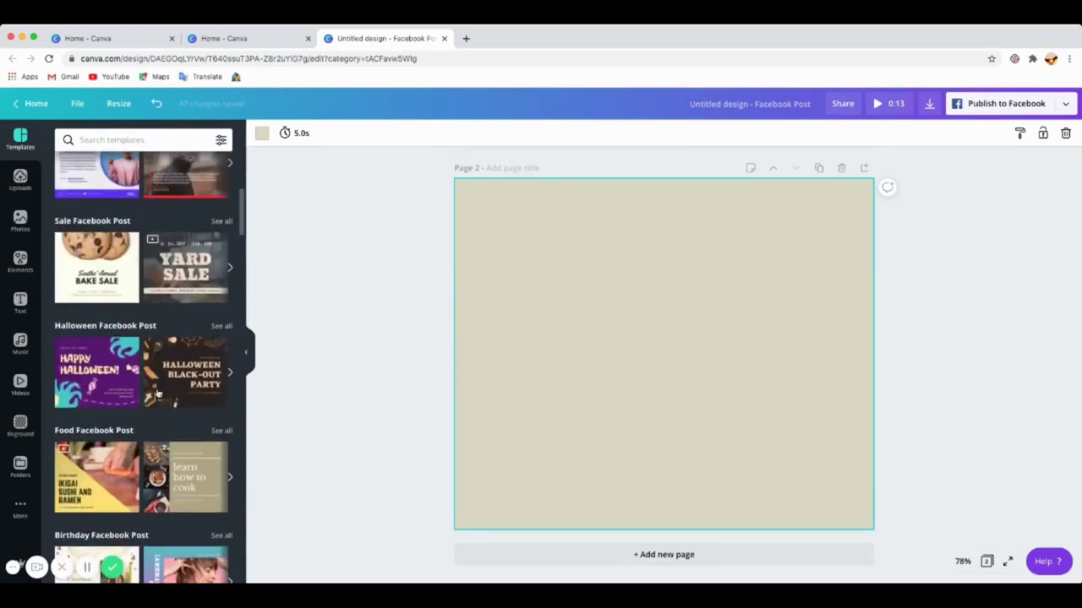
scroll(156, 393, up, 6)
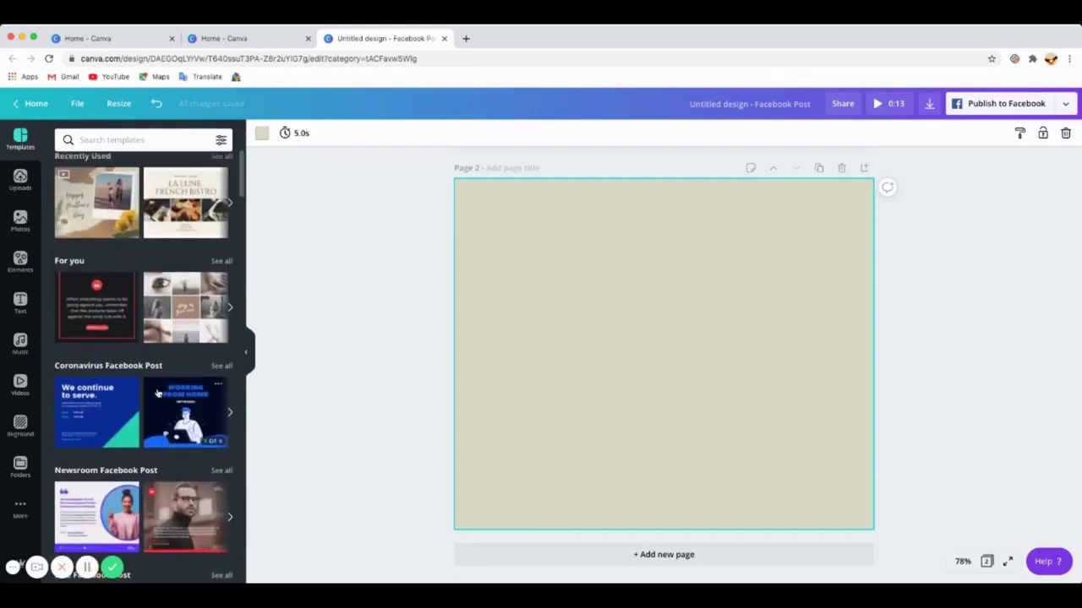
scroll(156, 393, up, 1)
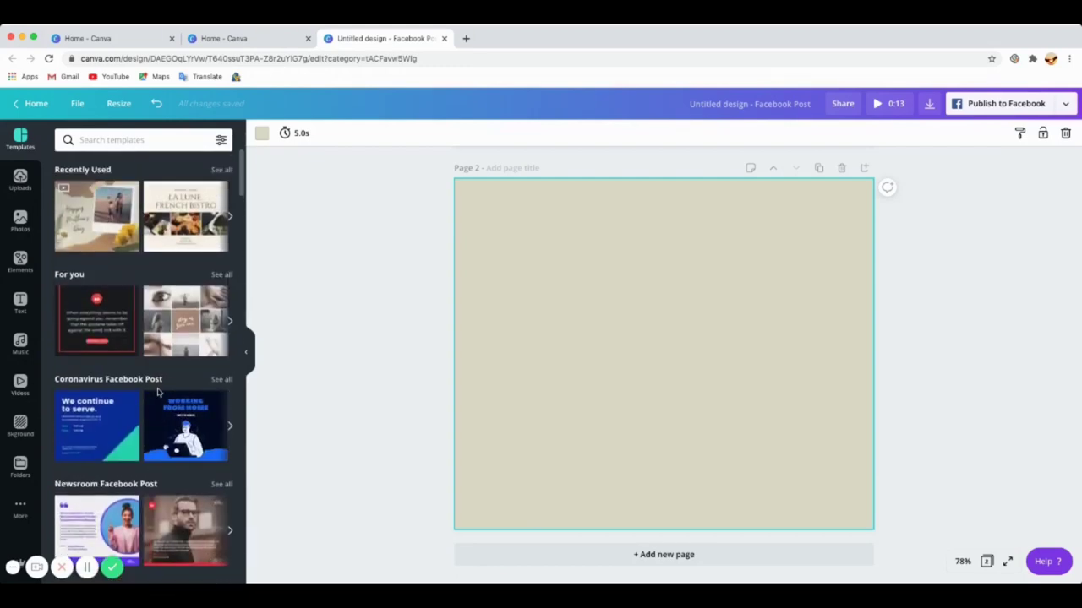
scroll(157, 391, down, 4)
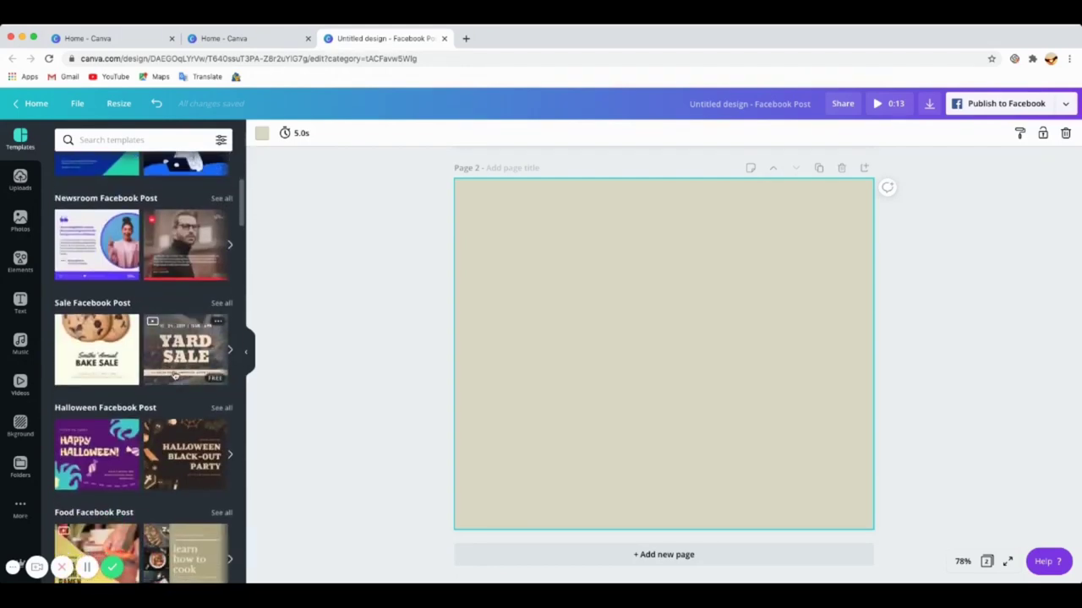
scroll(188, 386, down, 2)
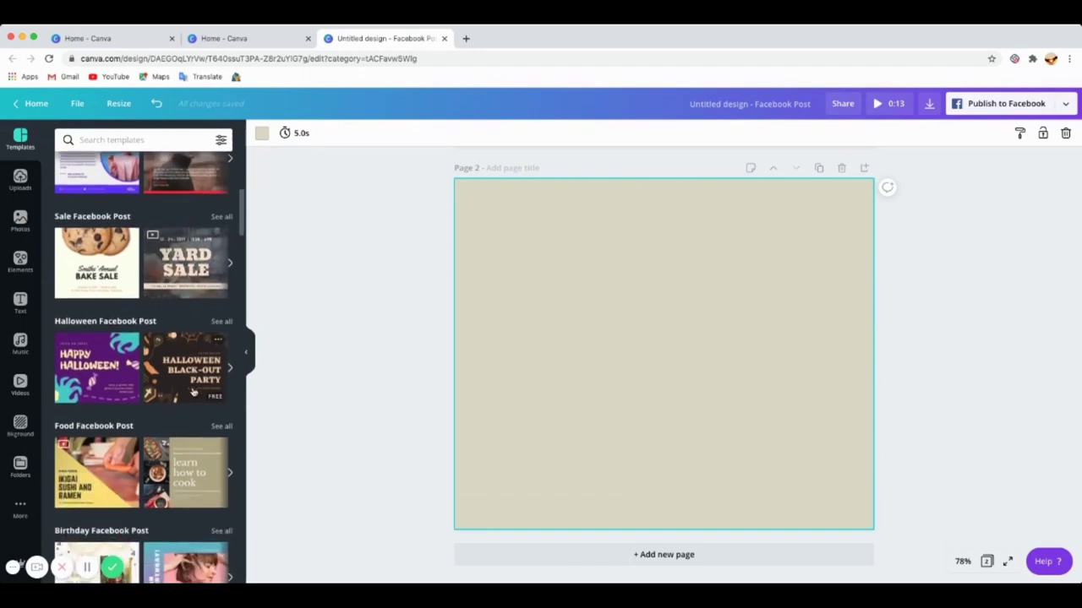
scroll(193, 397, down, 1)
click(183, 446)
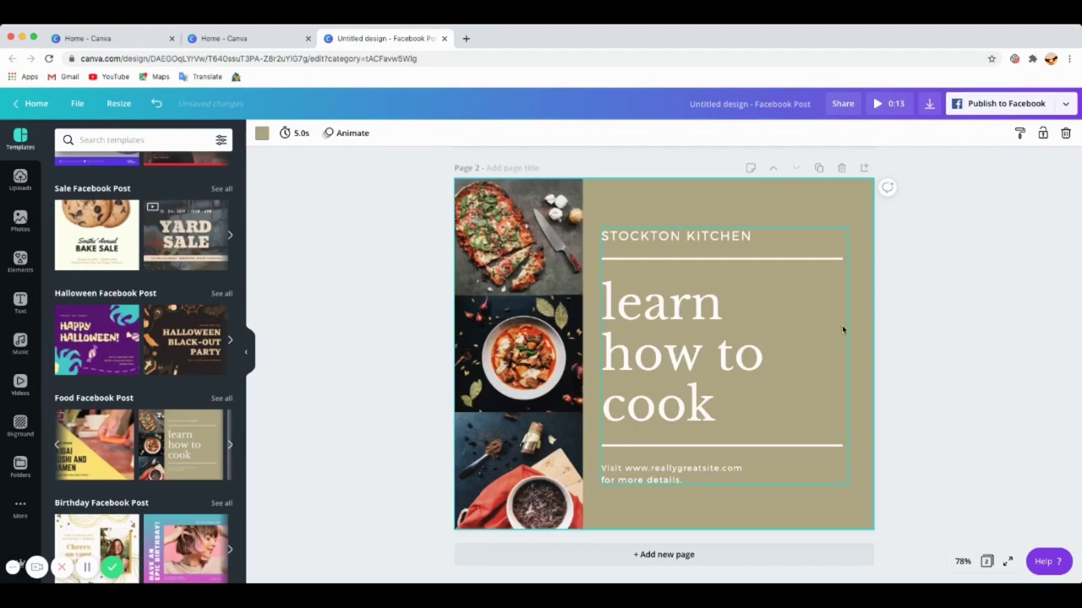
- Try the dark charcoal document colour on page 1's background, and set the background to the olive beige document colour
scroll(803, 336, up, 5)
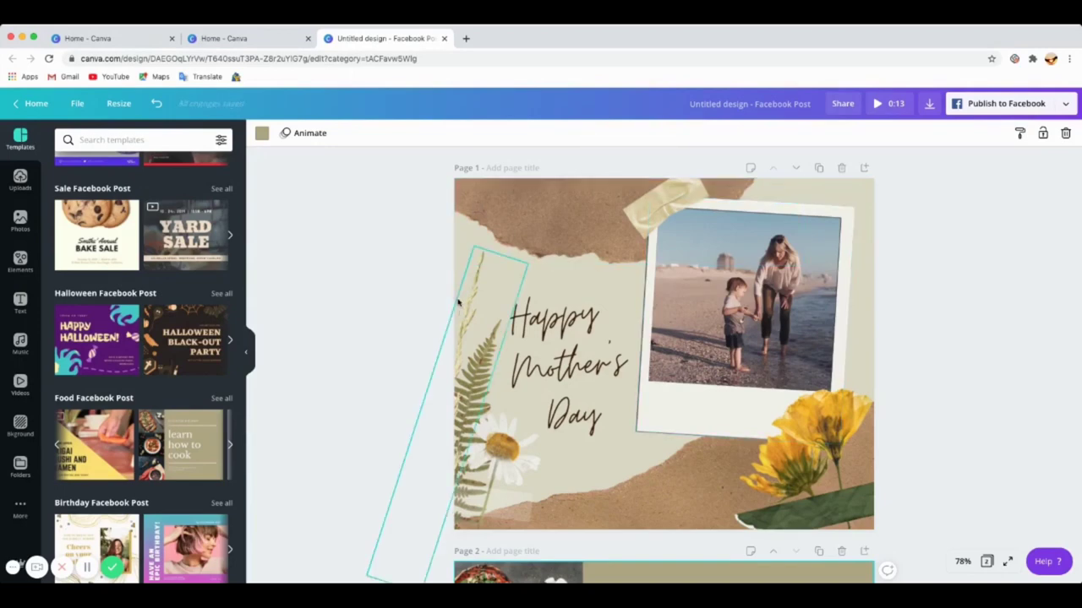
click(869, 193)
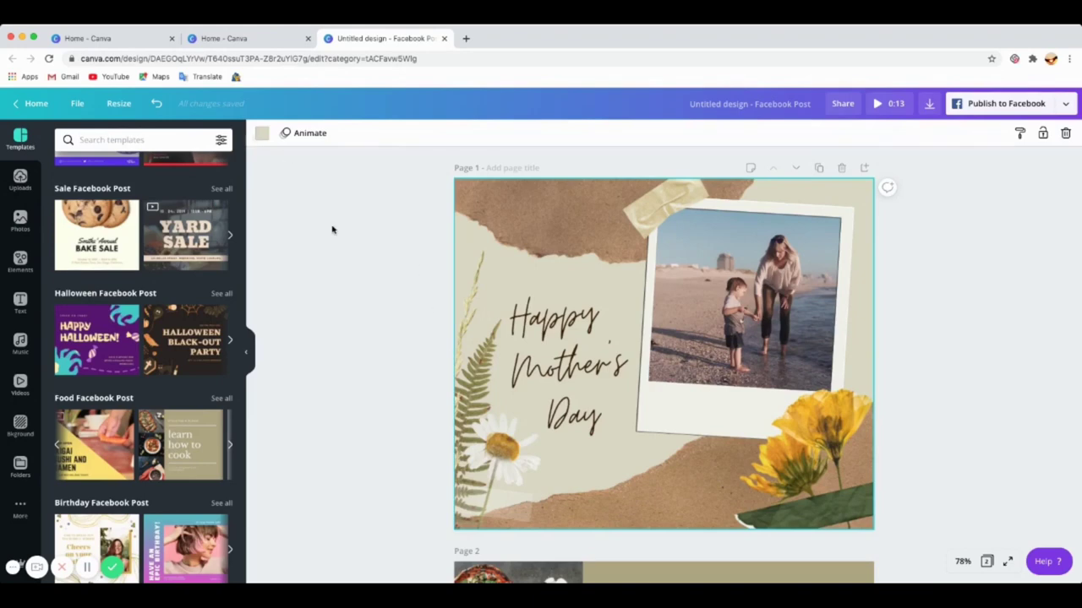
click(263, 137)
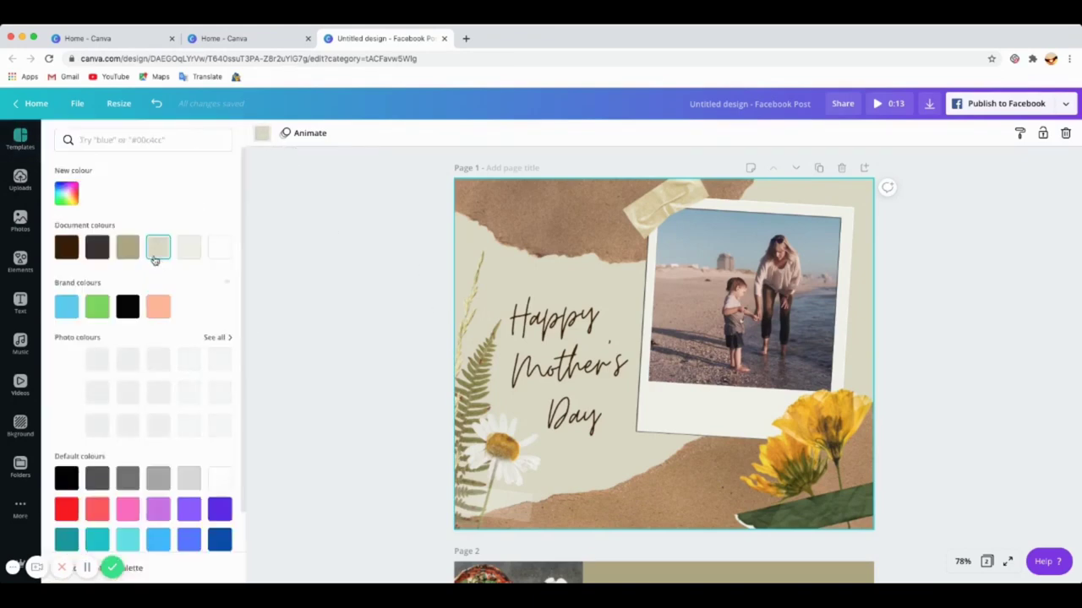
click(98, 250)
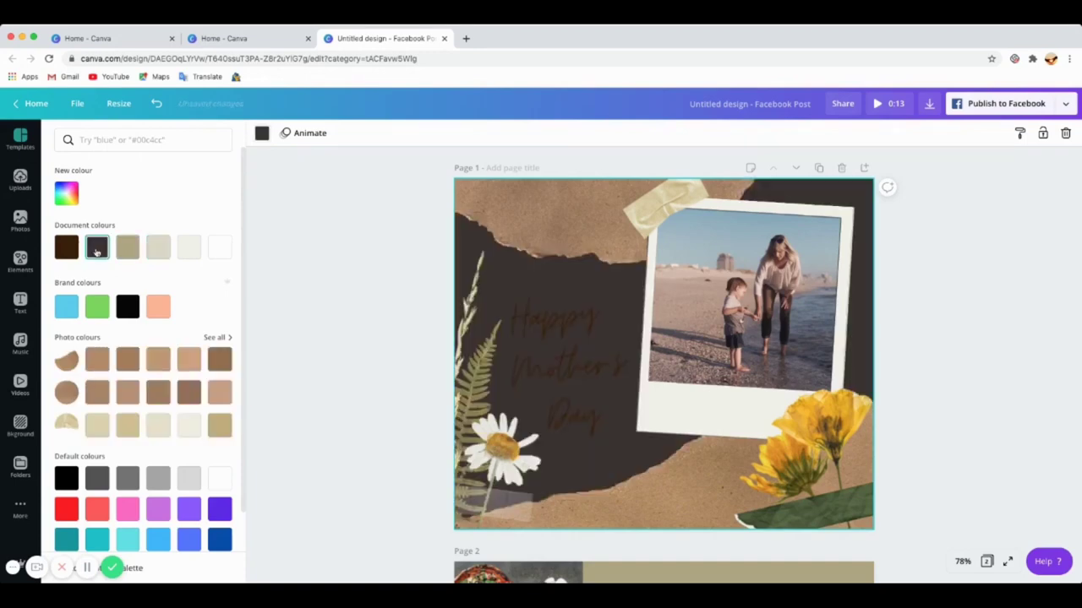
click(127, 248)
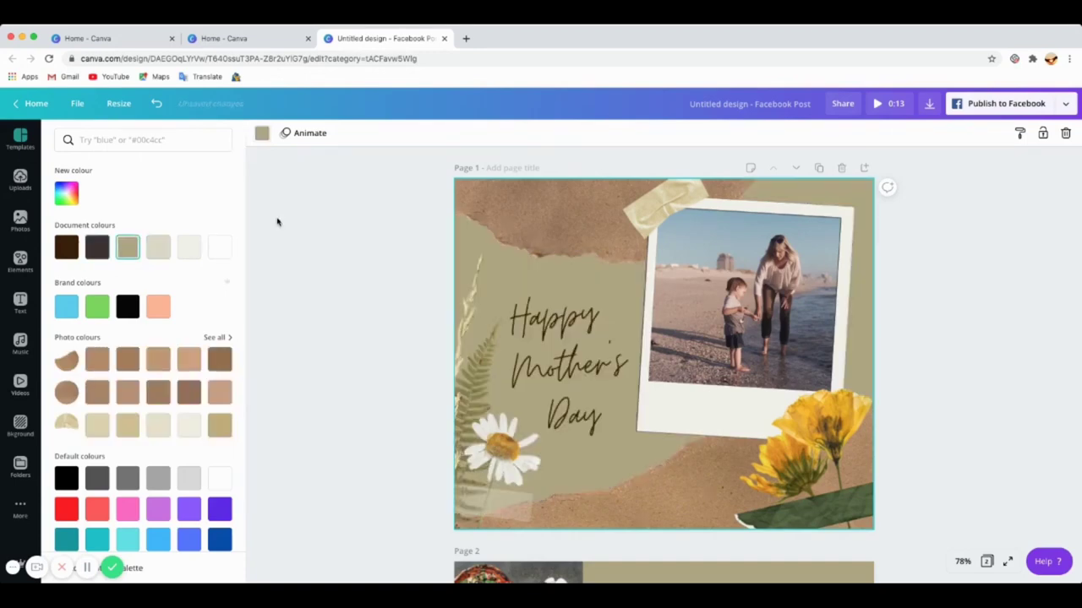
- Try repositioning the torn brown paper strip slightly below the upper edge of page 1
click(565, 229)
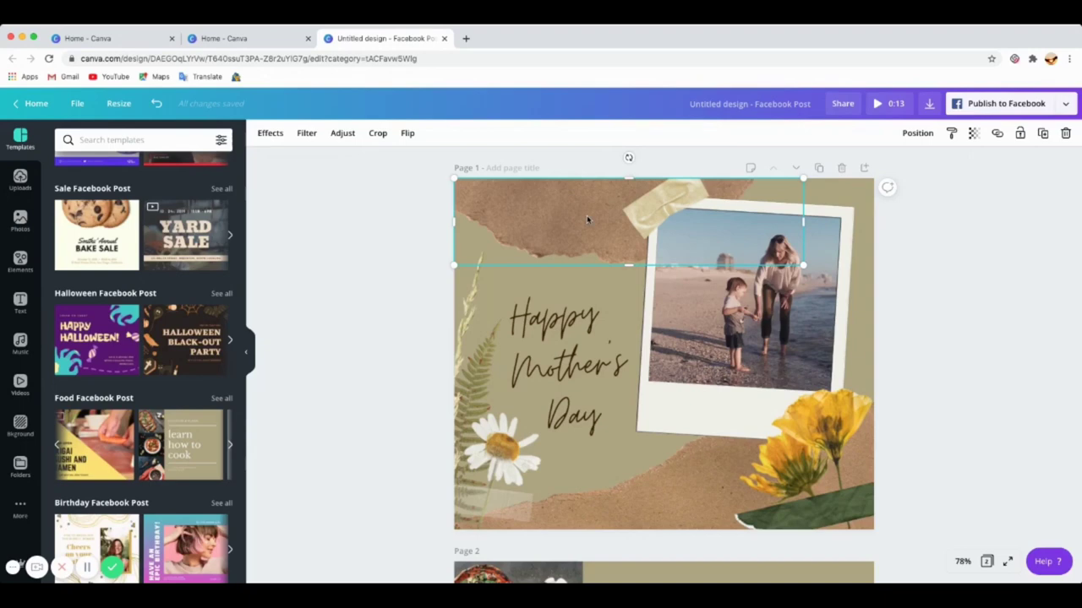
mouse_move(588, 219)
mouse_down()
mouse_move(584, 258)
mouse_move(587, 216)
mouse_up()
drag(541, 179, 526, 215)
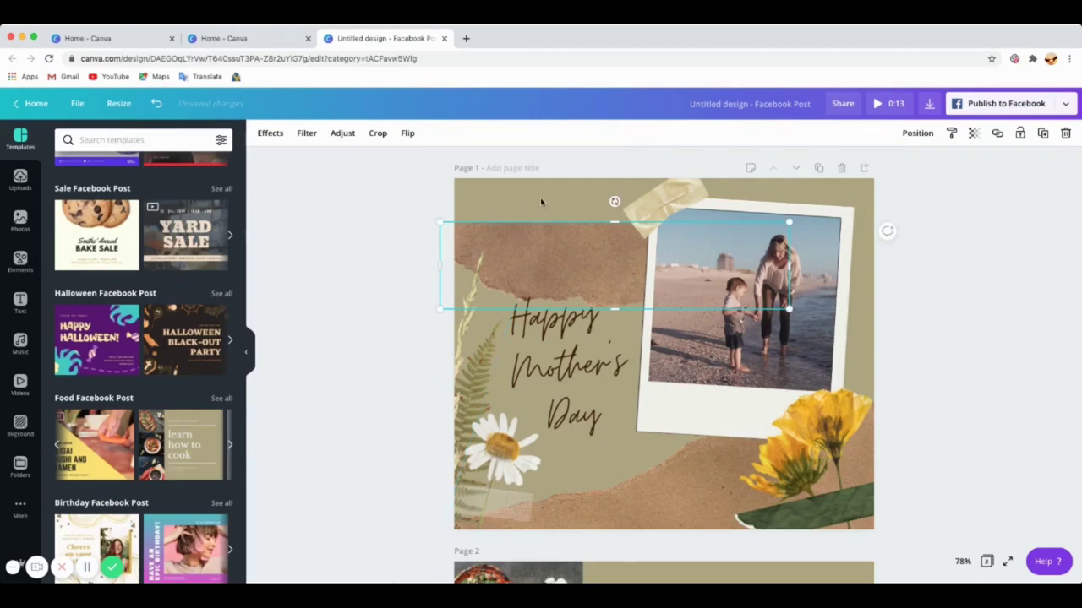
drag(539, 262, 543, 242)
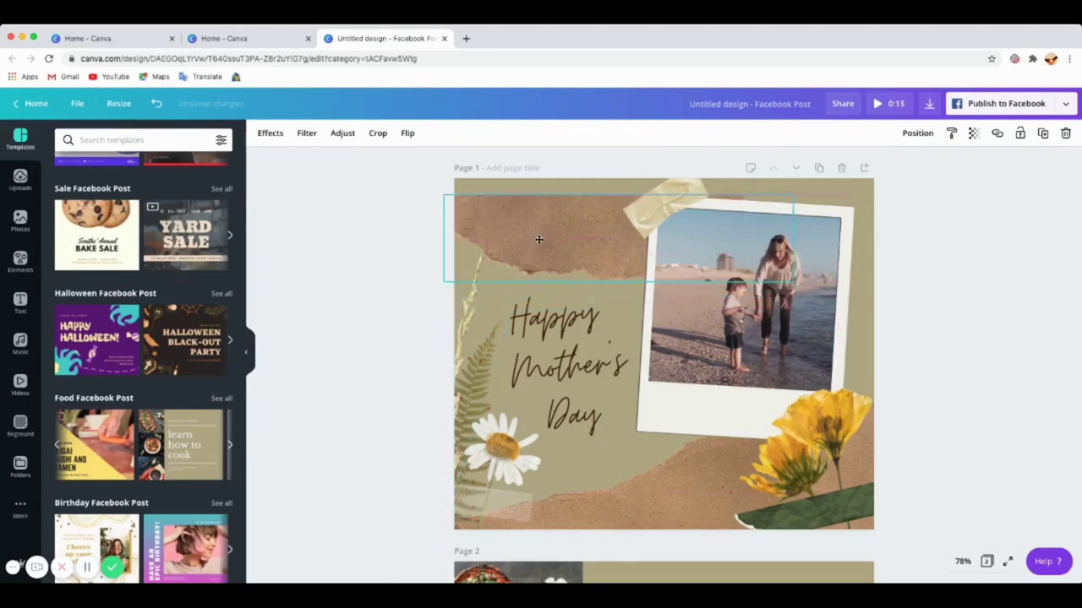
- Review the strip's Effects, Filter, Adjust and Crop options, cancel cropping, and move the strip back against the page's upper edge
click(269, 133)
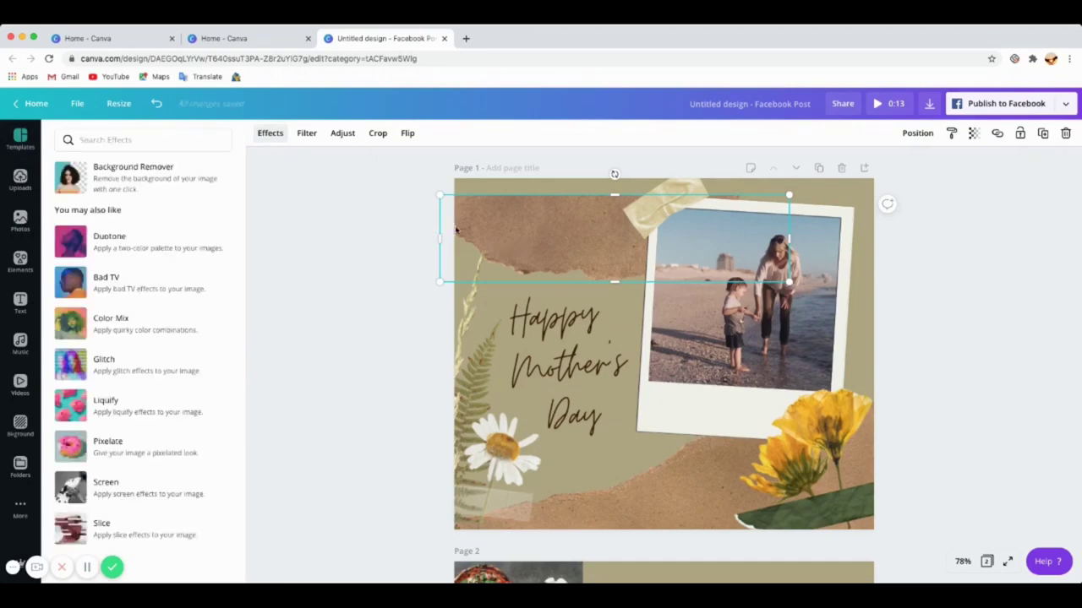
click(307, 132)
click(343, 133)
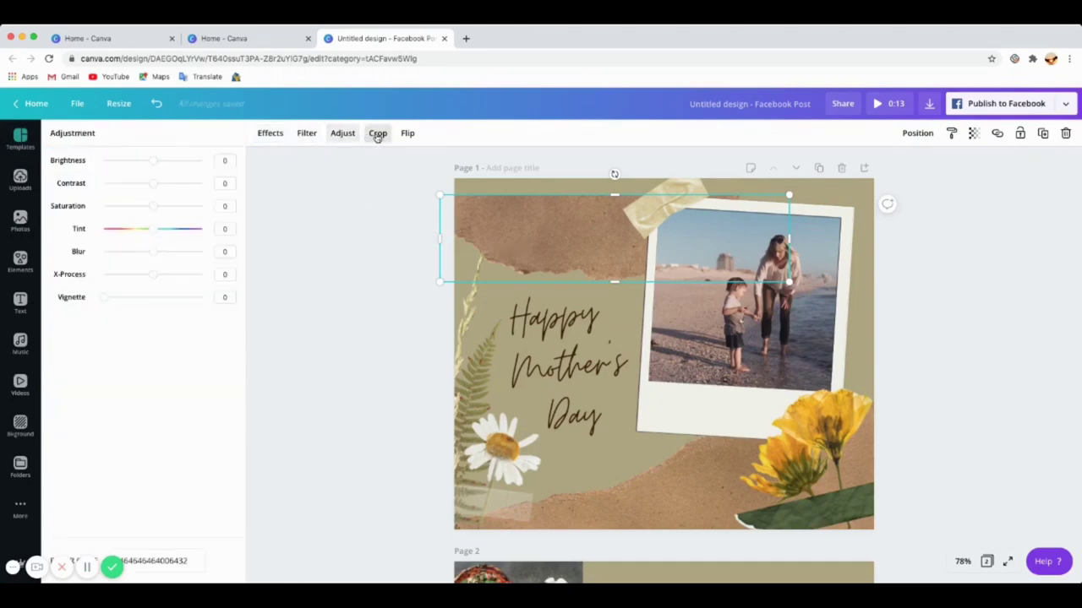
click(378, 134)
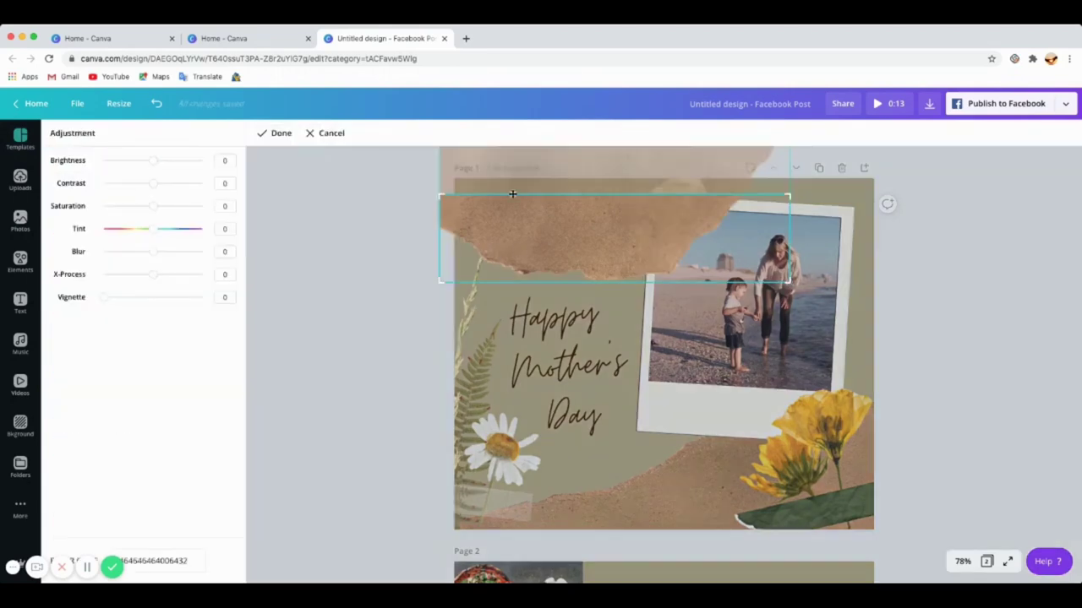
click(331, 134)
drag(577, 246, 572, 228)
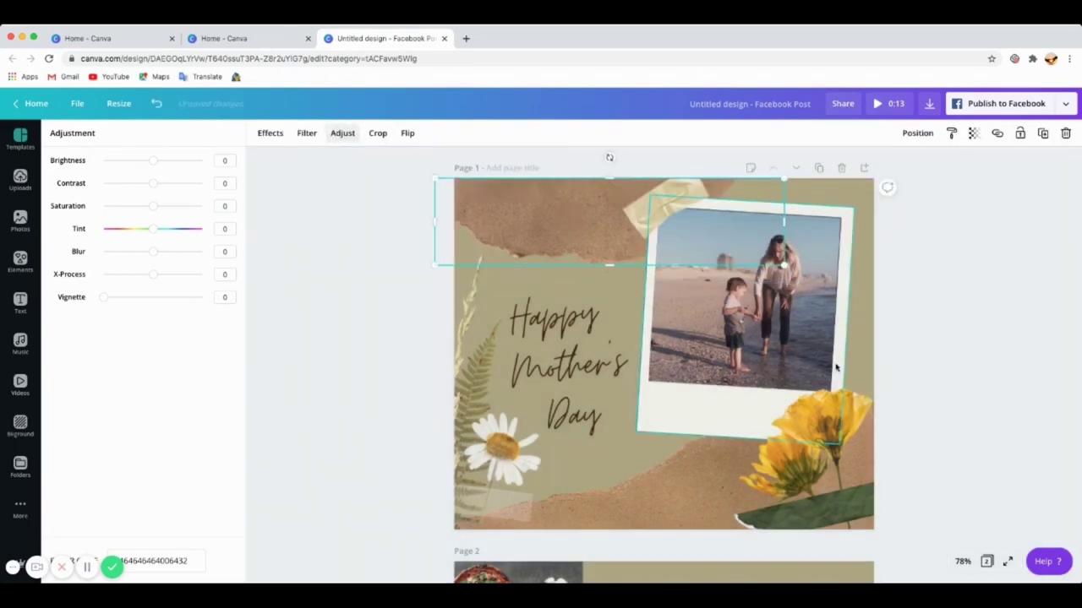
- Delete the beach video from the polaroid frame on page 1 and browse the trending stock photos
click(770, 327)
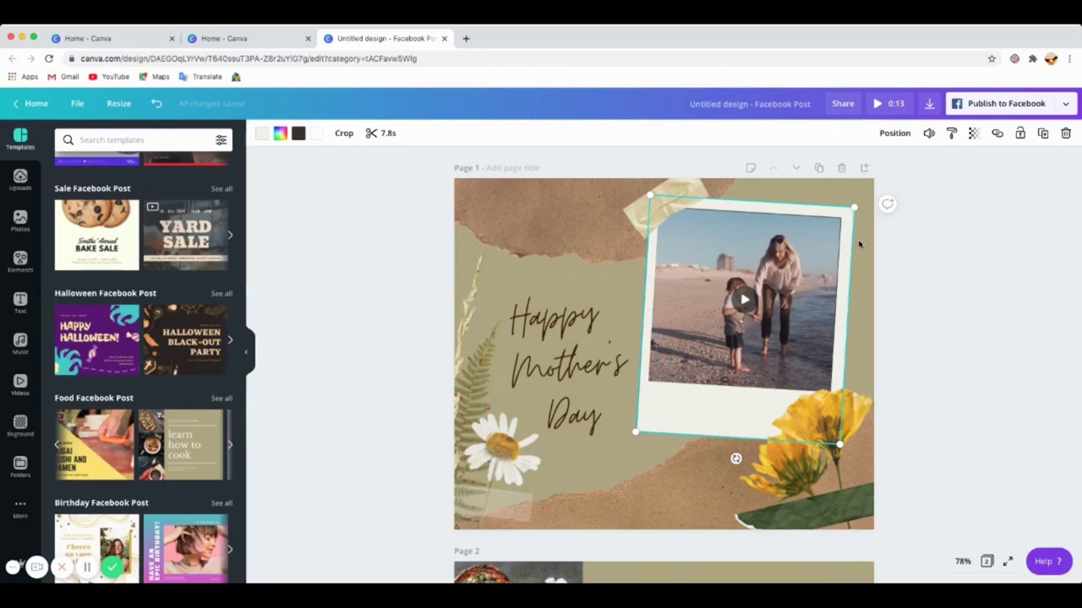
key(Delete)
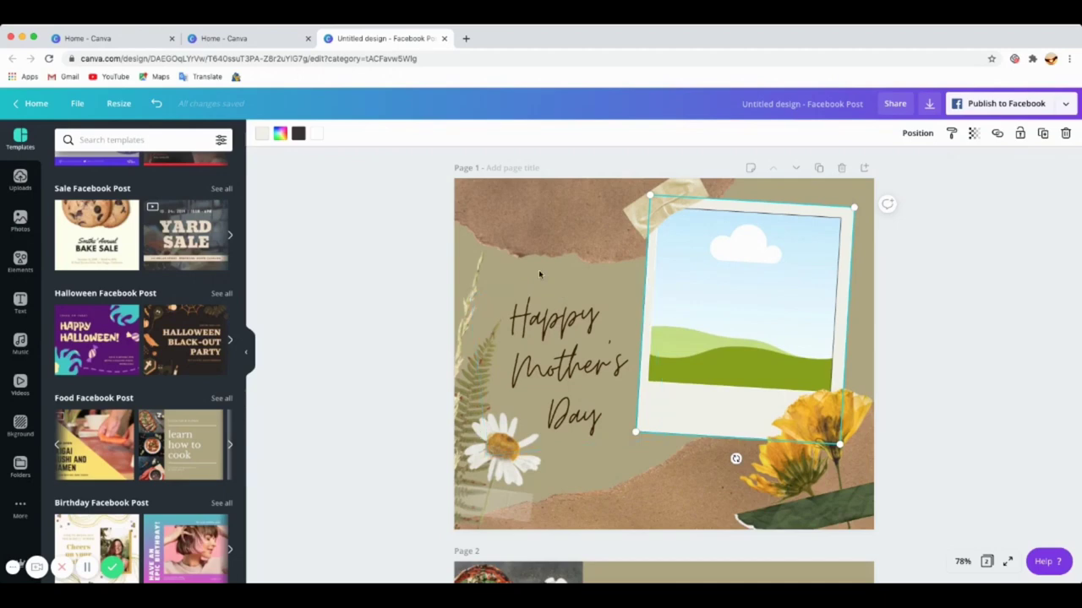
click(18, 226)
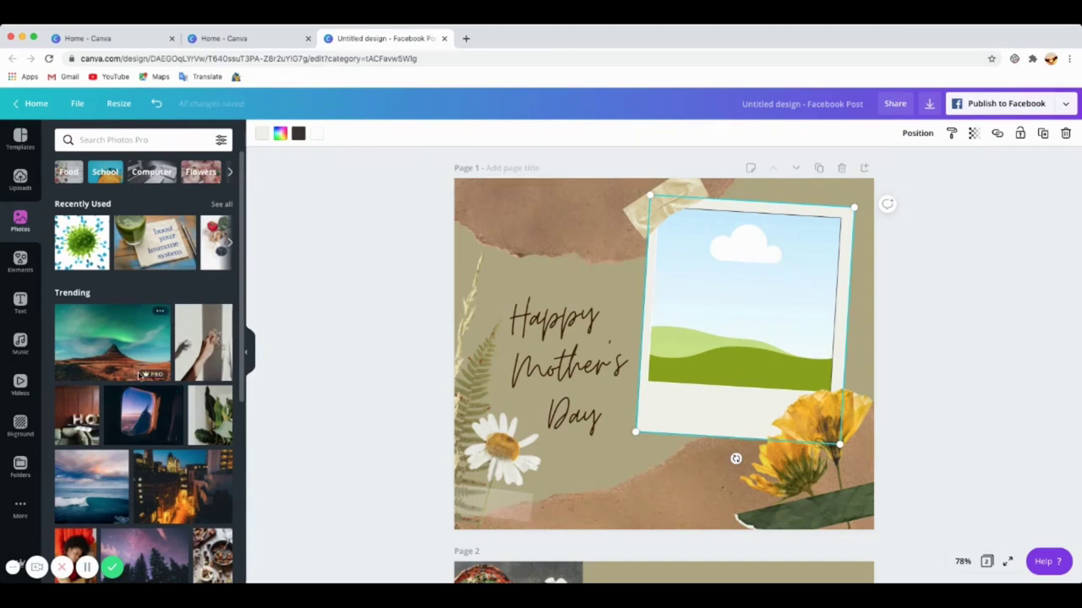
mouse_move(146, 377)
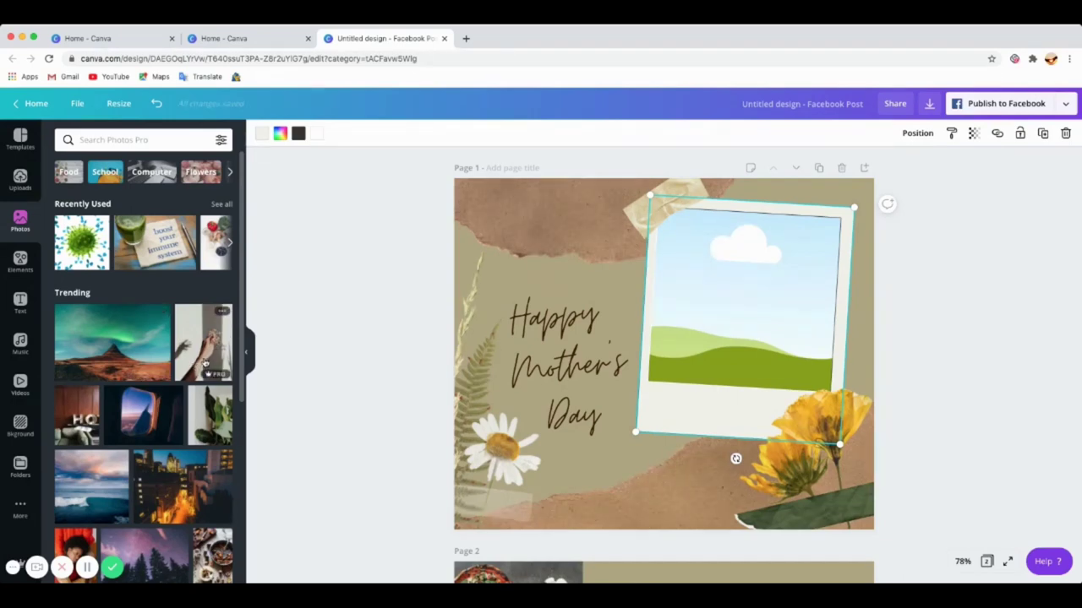
scroll(204, 362, down, 3)
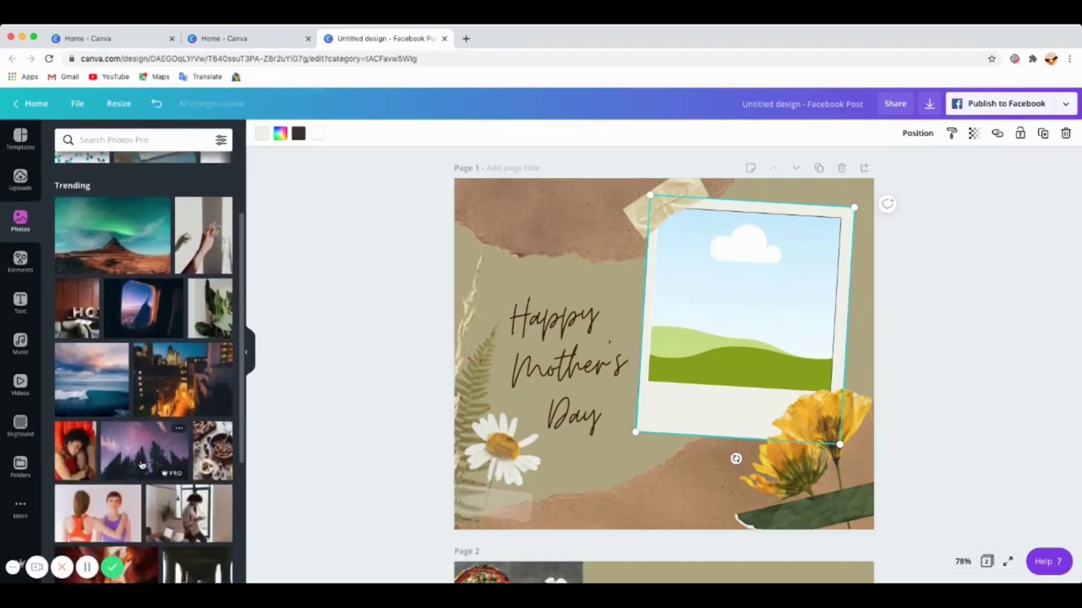
scroll(142, 464, up, 3)
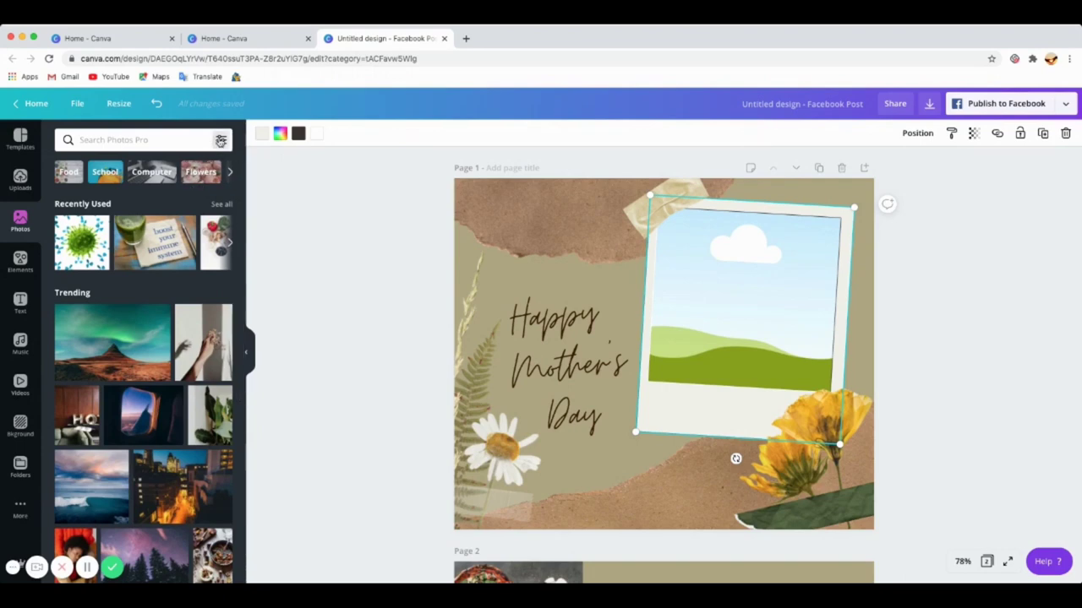
- Filter the stock photos by Free availability and browse the trending photos
click(220, 141)
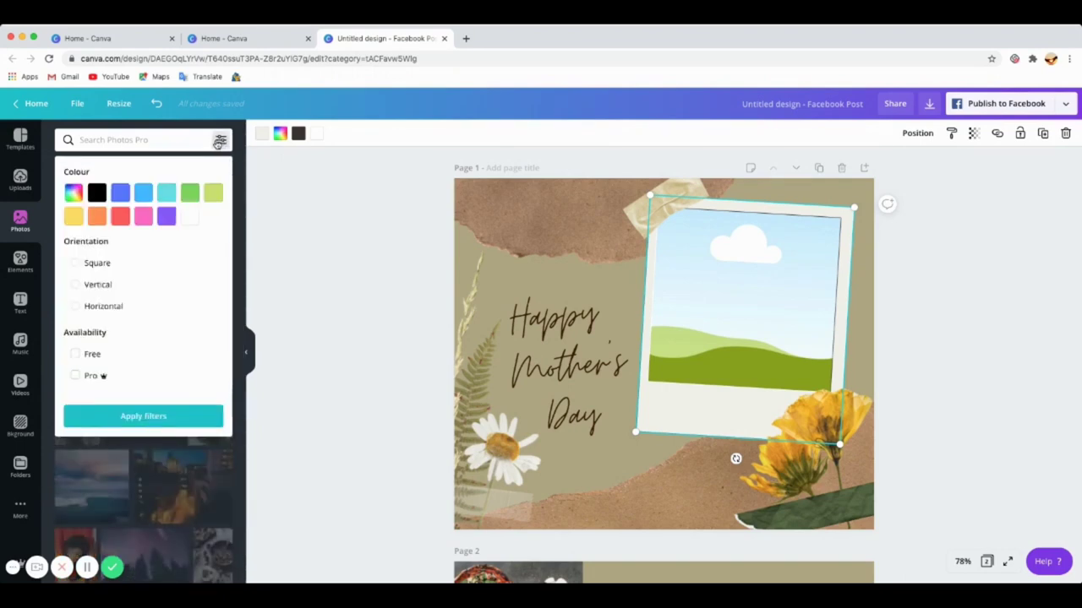
click(75, 356)
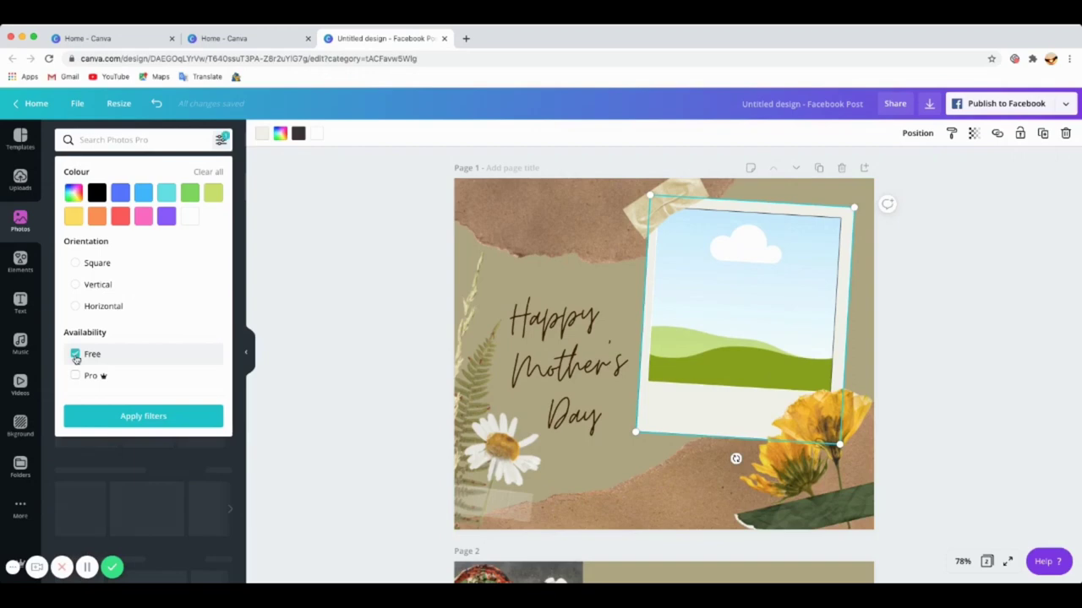
click(142, 417)
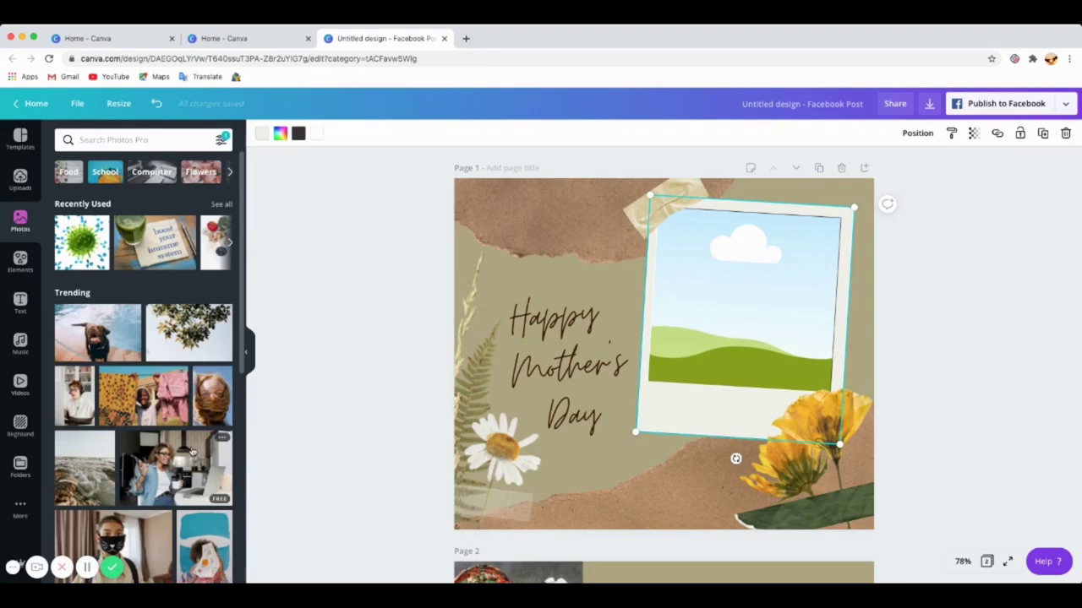
scroll(131, 403, down, 5)
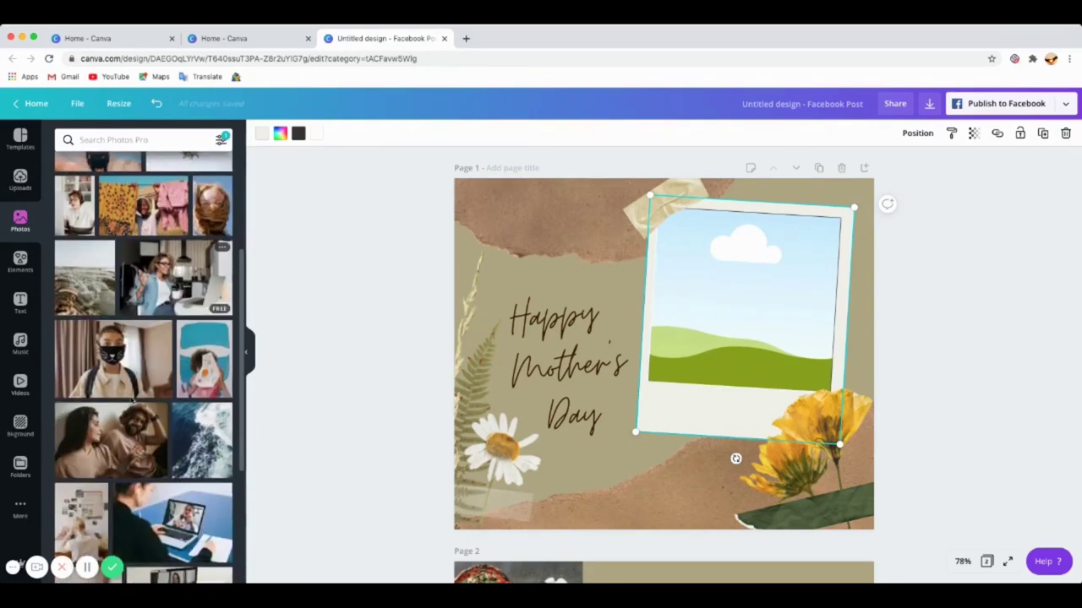
scroll(132, 402, up, 5)
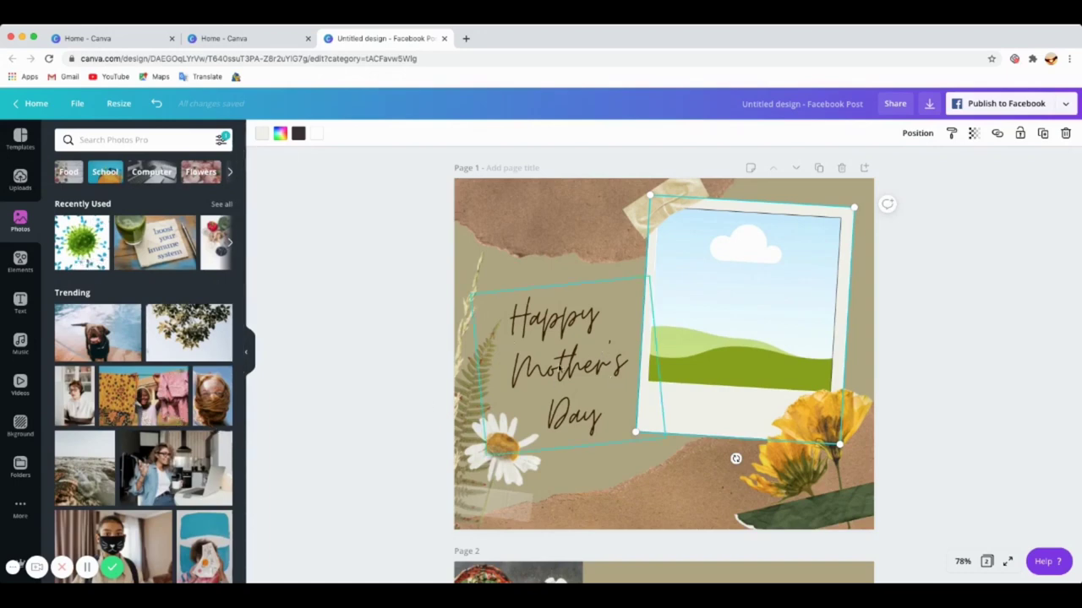
scroll(153, 306, down, 10)
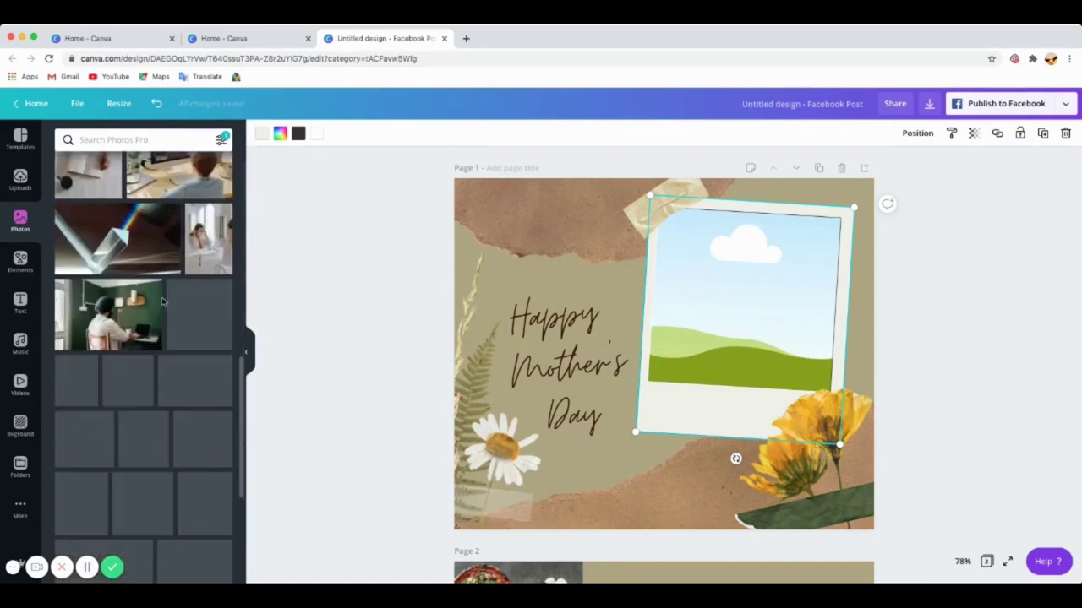
scroll(164, 302, up, 10)
- Search the stock photos for "mother and daughter"
click(110, 139)
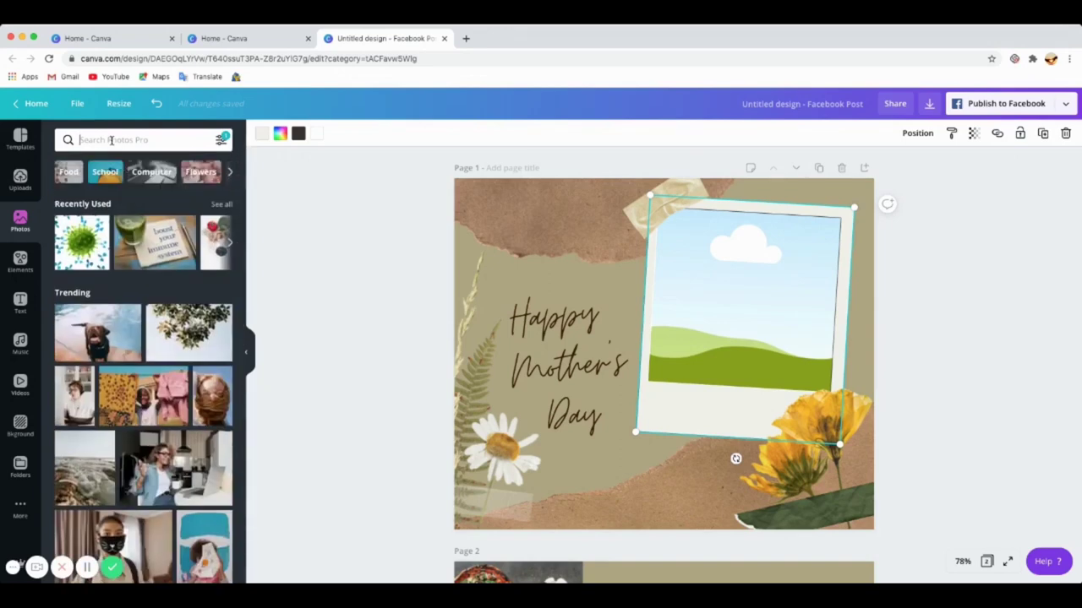
text(m)
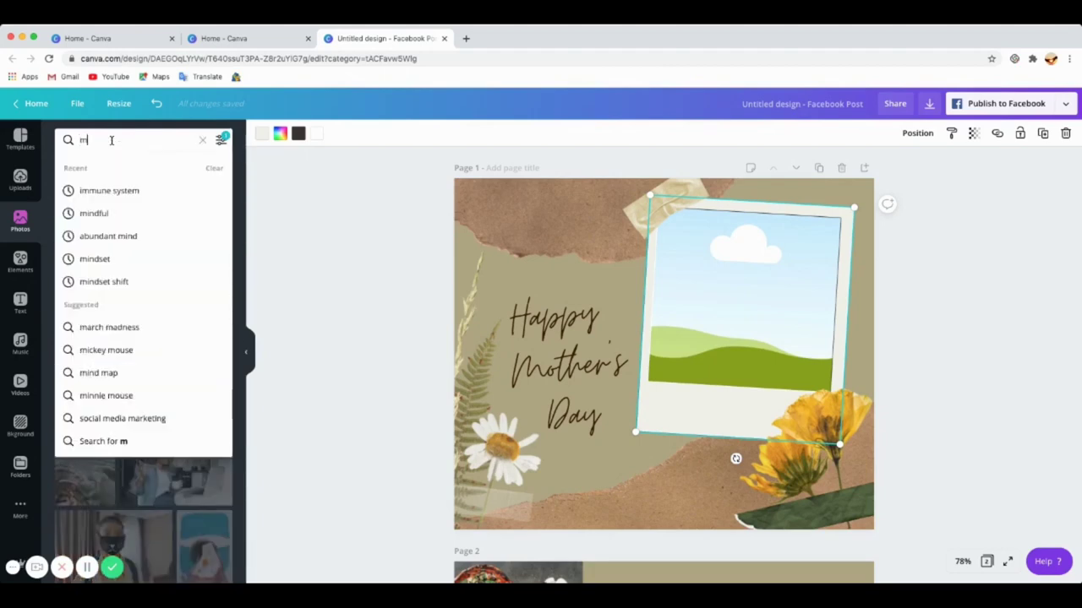
text(others d)
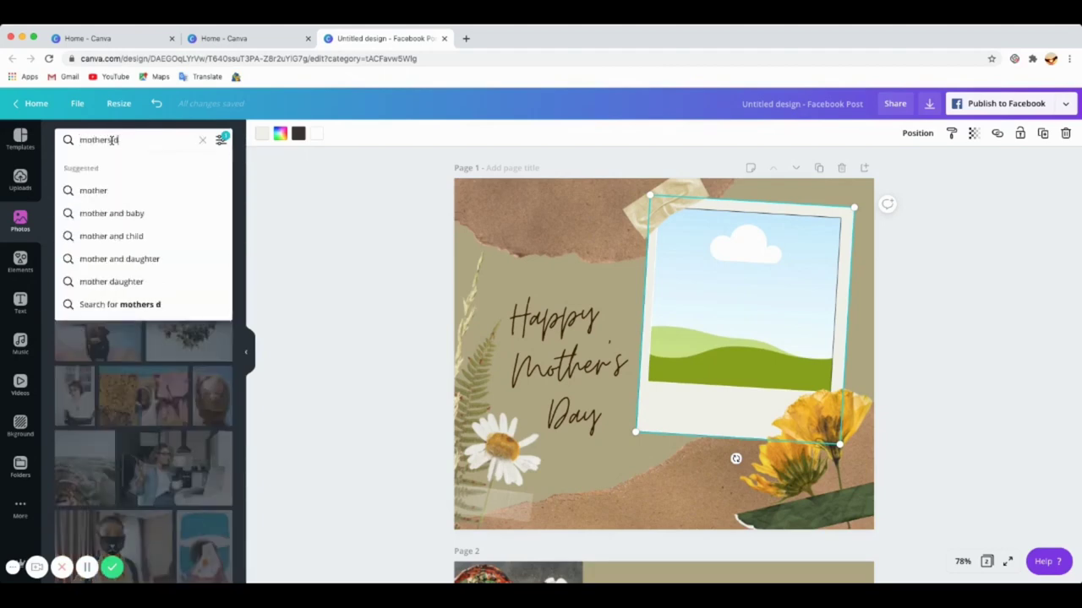
text(ay)
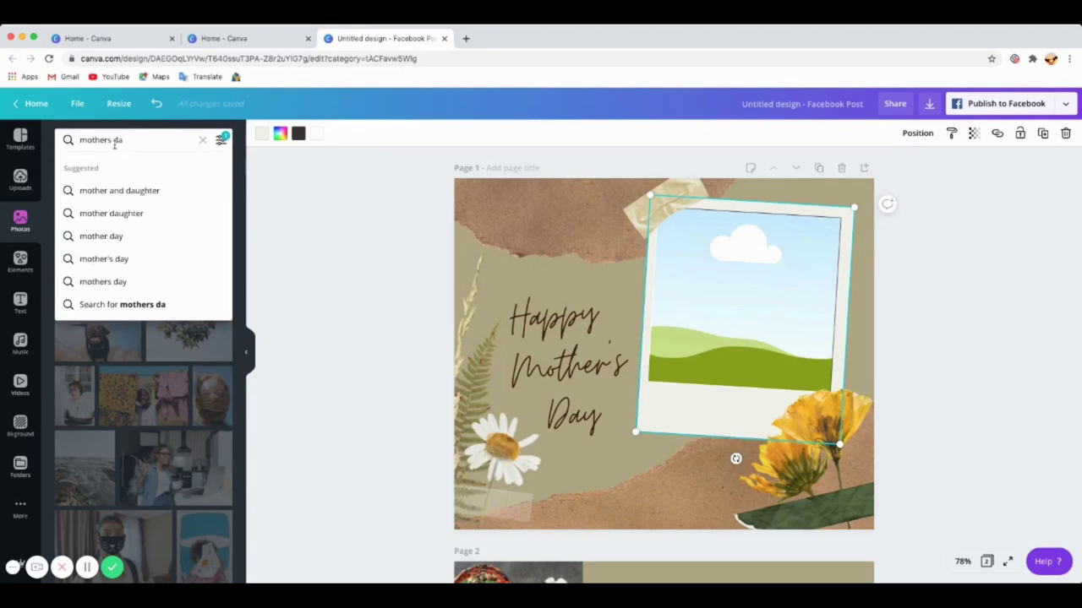
click(127, 190)
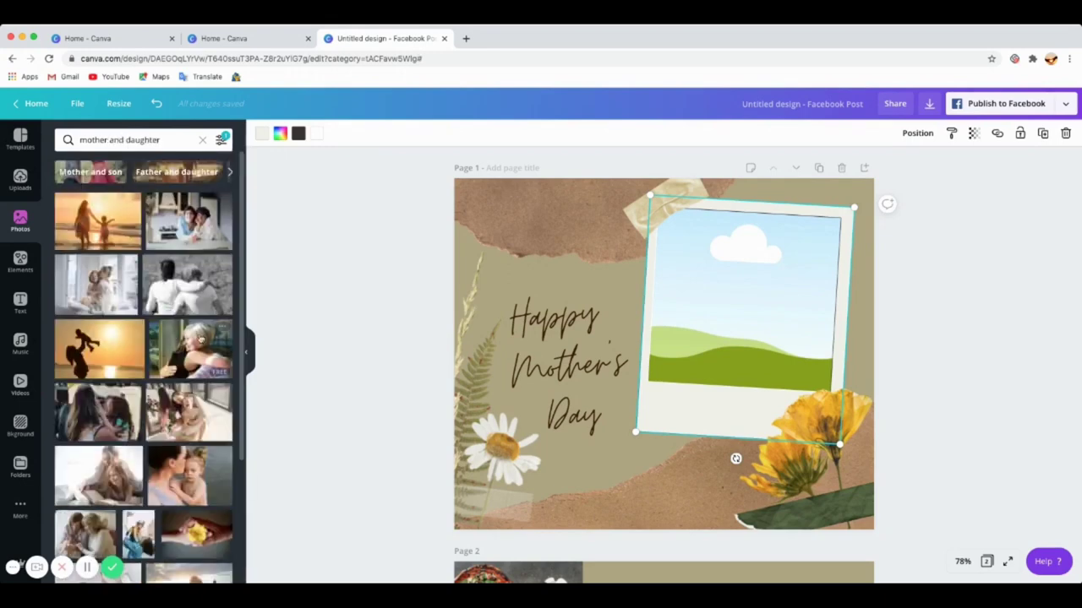
- Place the photo of the mother kissing her young daughter's forehead into the polaroid frame on page 1
scroll(194, 346, down, 1)
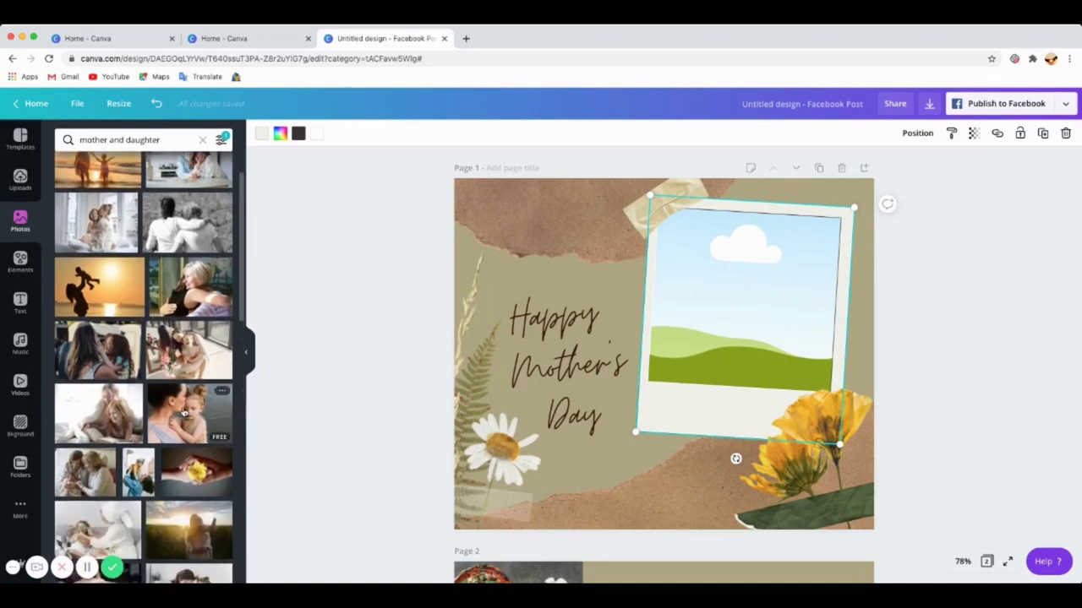
scroll(183, 412, down, 2)
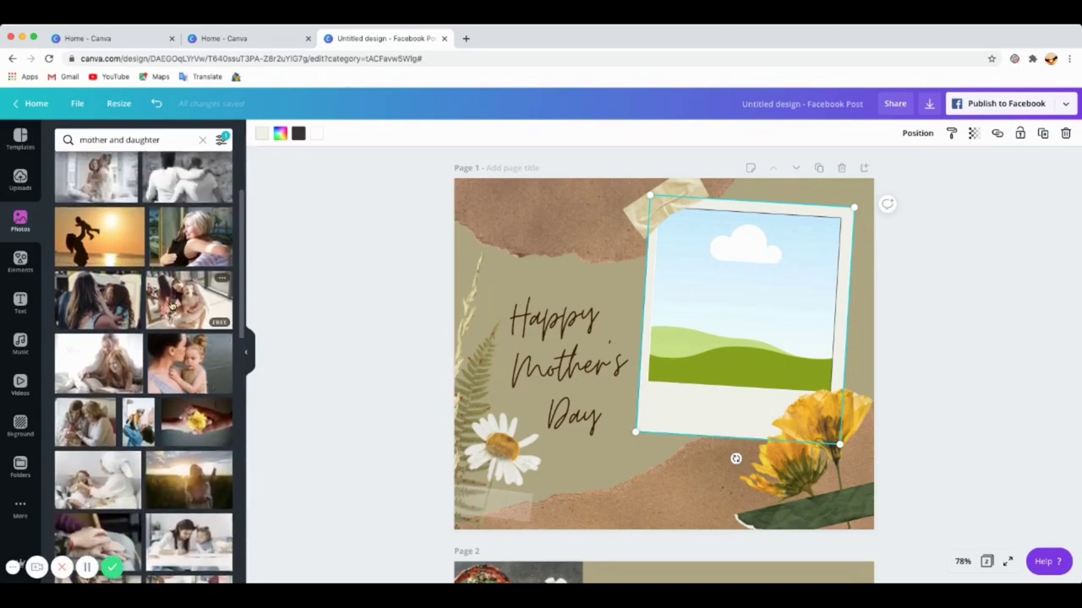
scroll(195, 364, down, 4)
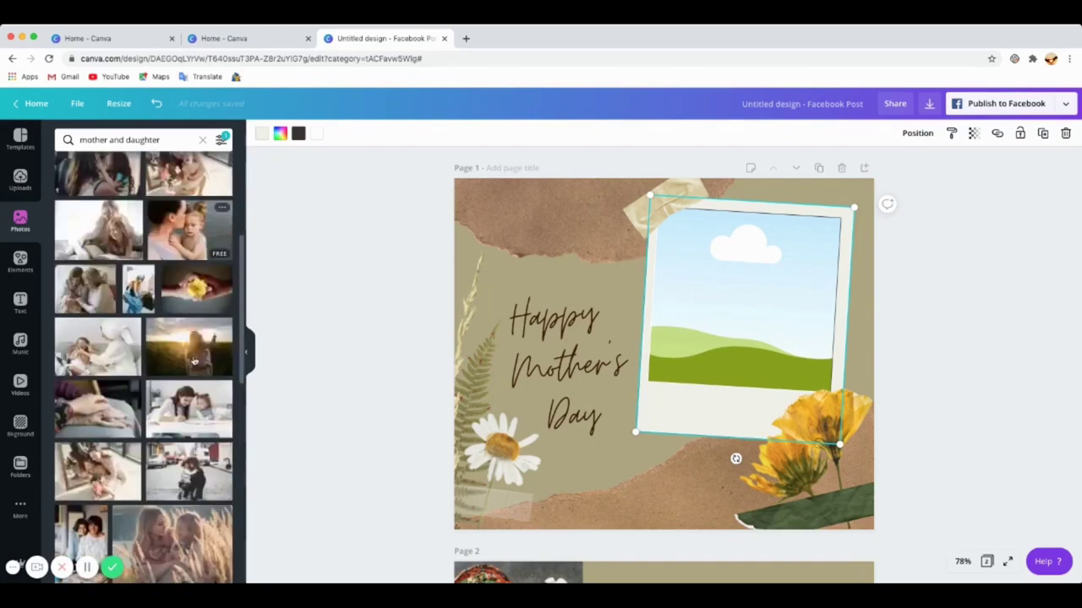
scroll(194, 362, up, 1)
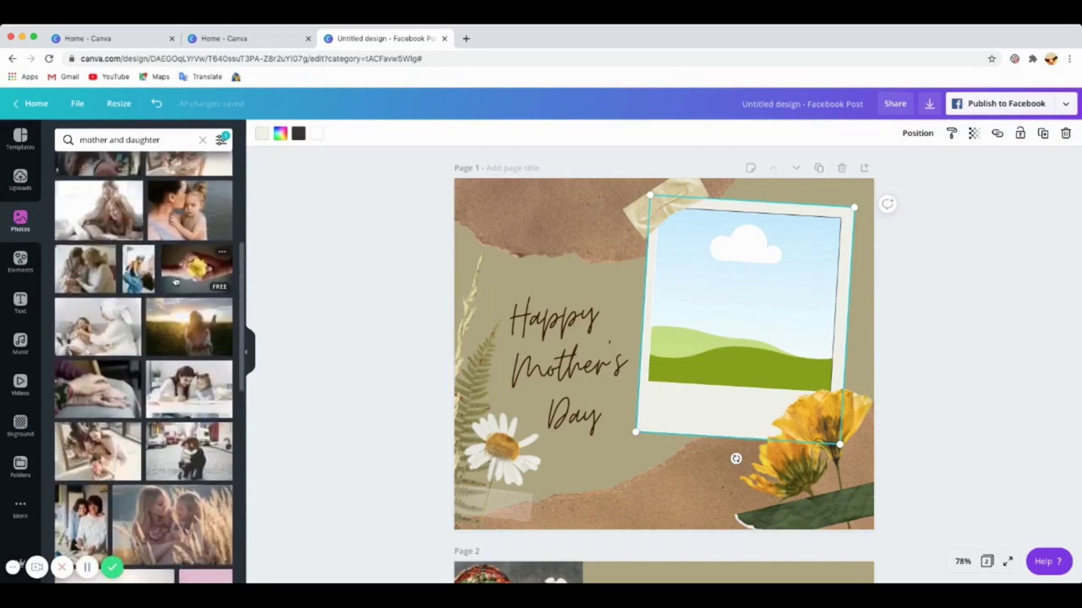
click(180, 216)
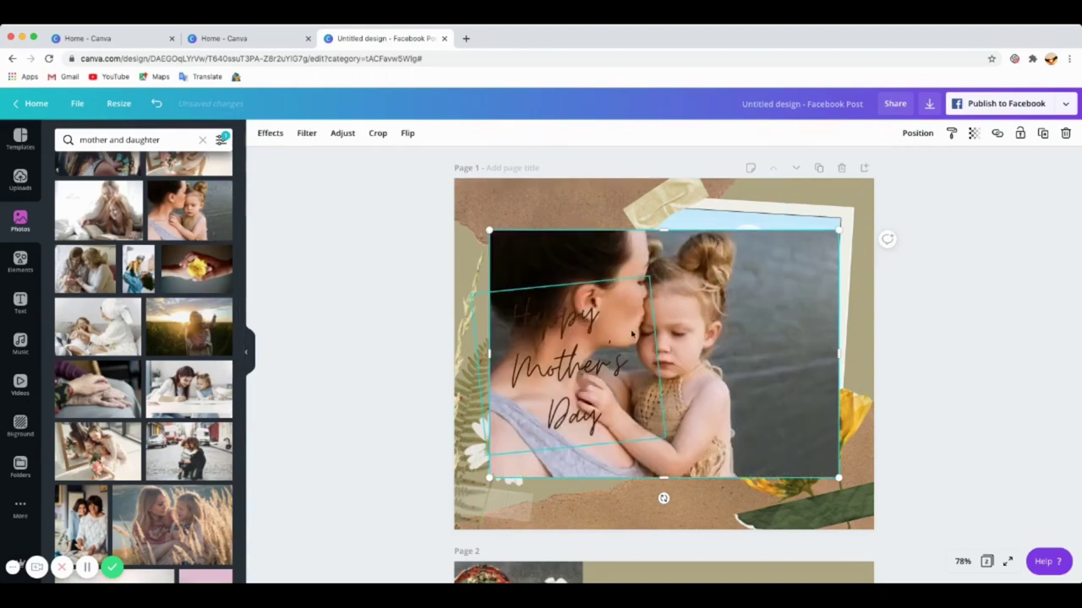
scroll(612, 258, down, 1)
drag(612, 257, 679, 227)
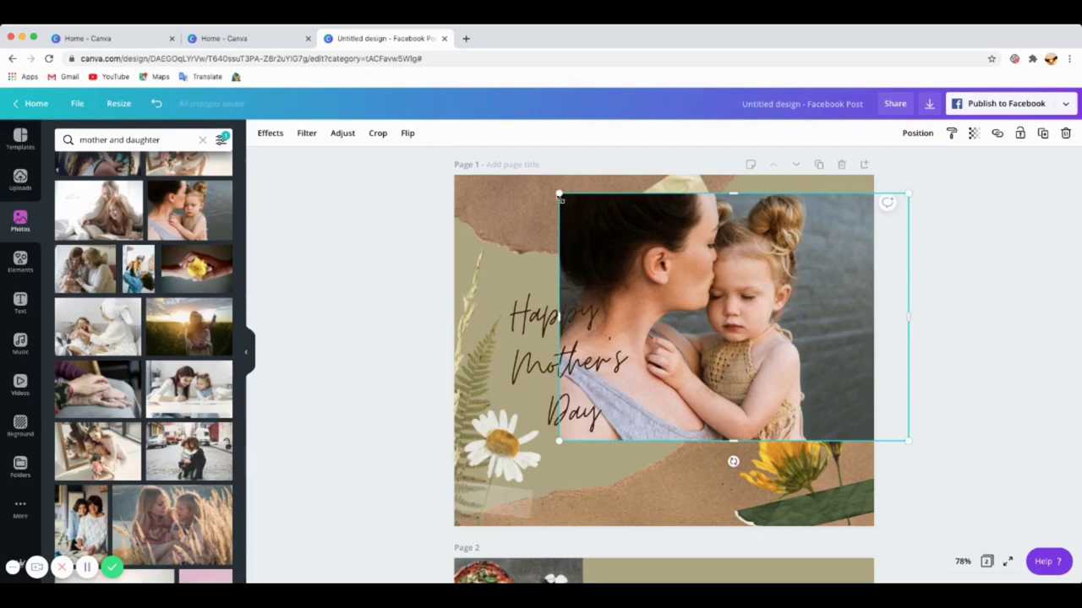
drag(558, 194, 627, 242)
drag(681, 324, 702, 298)
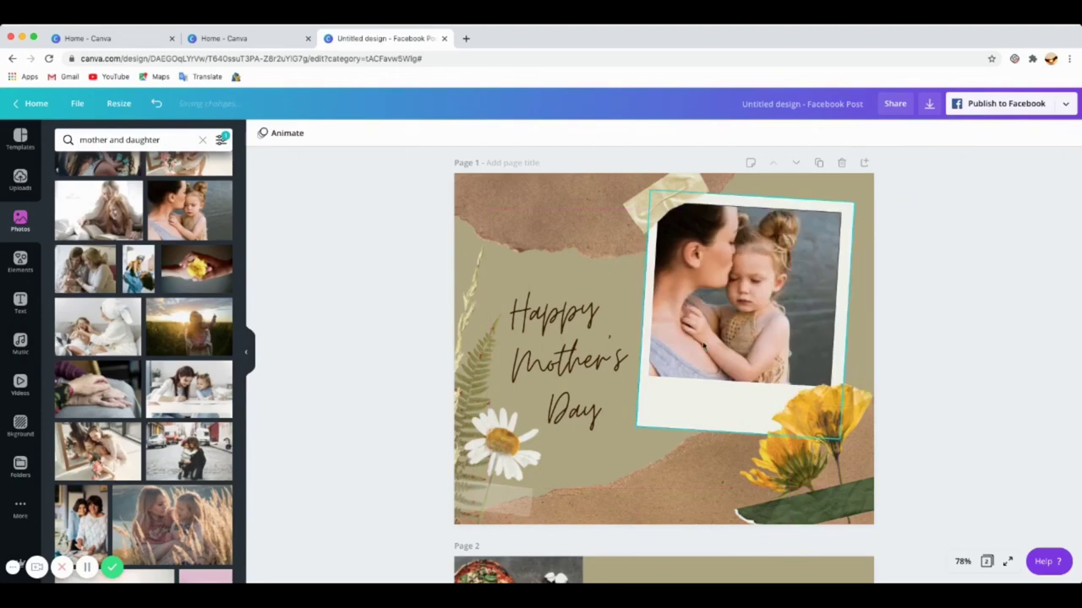
- Resize the polaroid frame and move it slightly up, closer to the upper edge of page 1
click(758, 326)
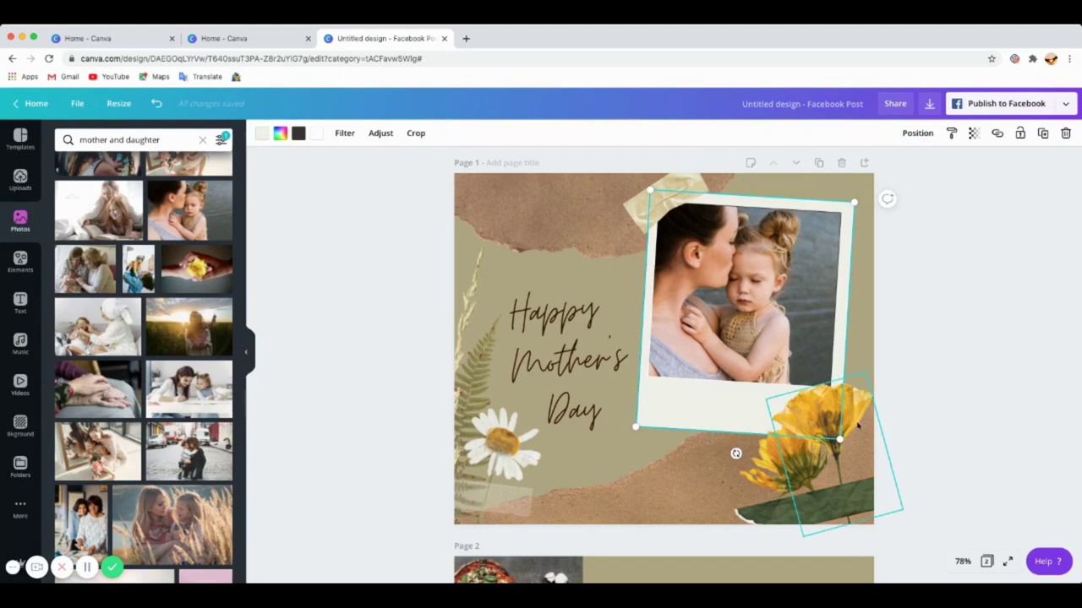
drag(839, 439, 853, 458)
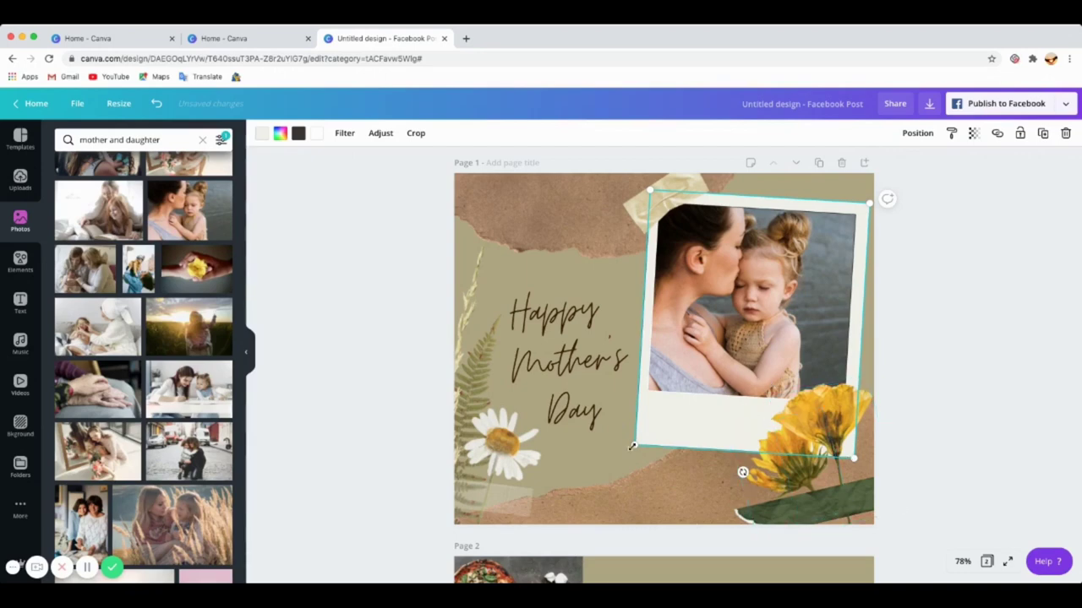
drag(634, 445, 652, 427)
drag(755, 315, 759, 290)
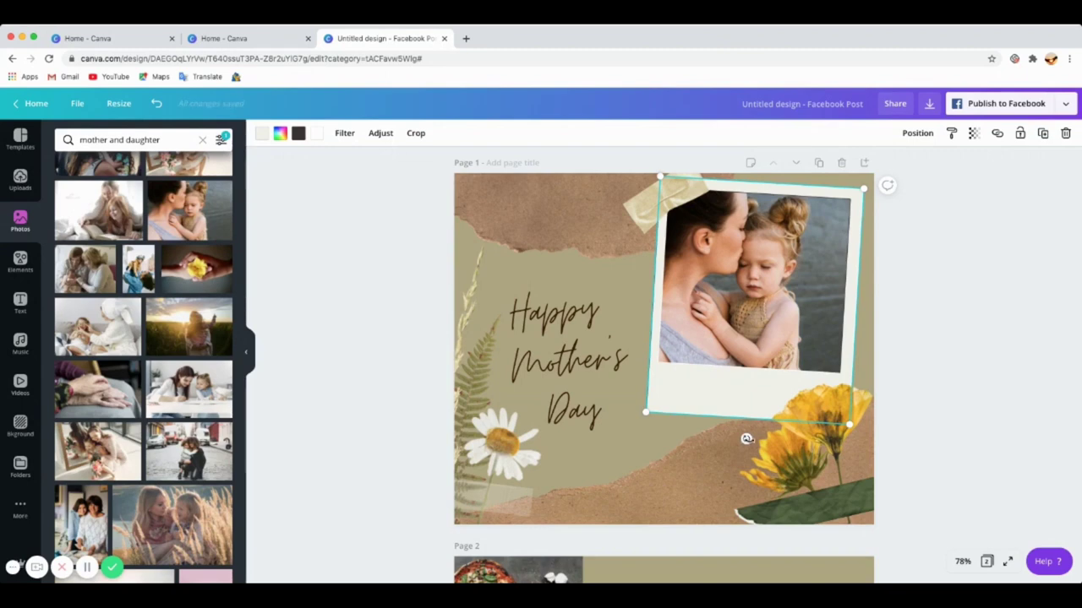
- Rotate the polaroid frame upright and align it with the upper-right corner of page 1
drag(746, 439, 755, 439)
drag(748, 317, 766, 304)
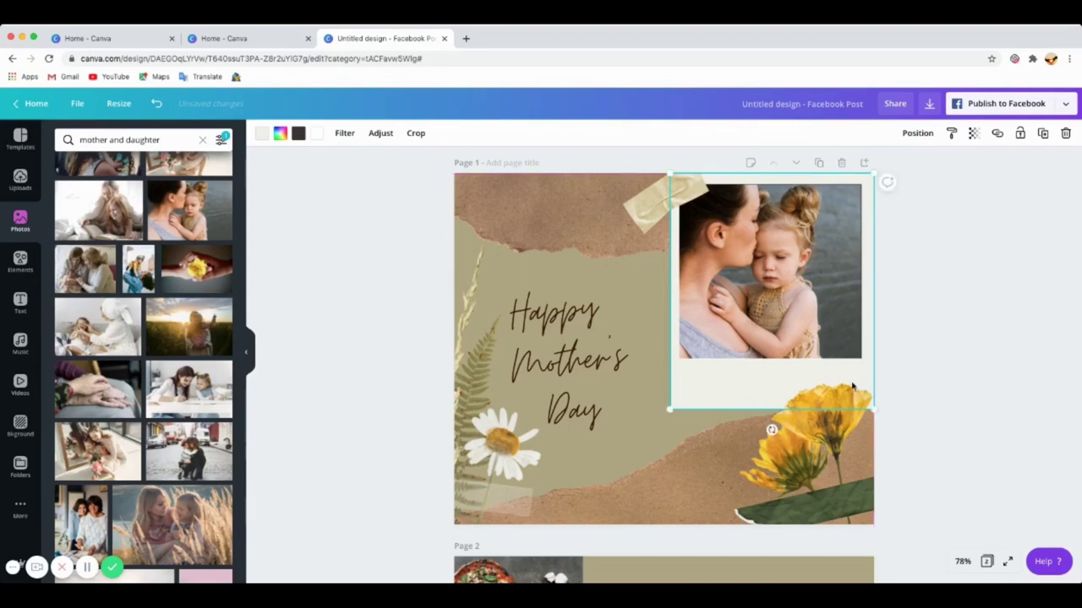
click(670, 443)
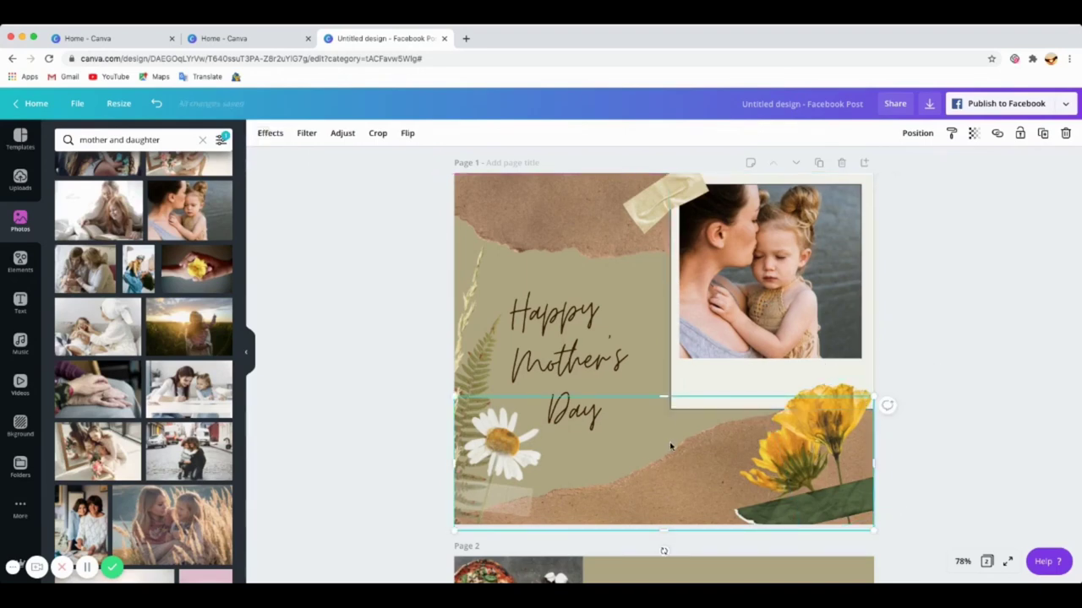
- Browse the available fonts and set all of the "Happy Mother's Day" text on page 1 to Montserrat Light
click(552, 363)
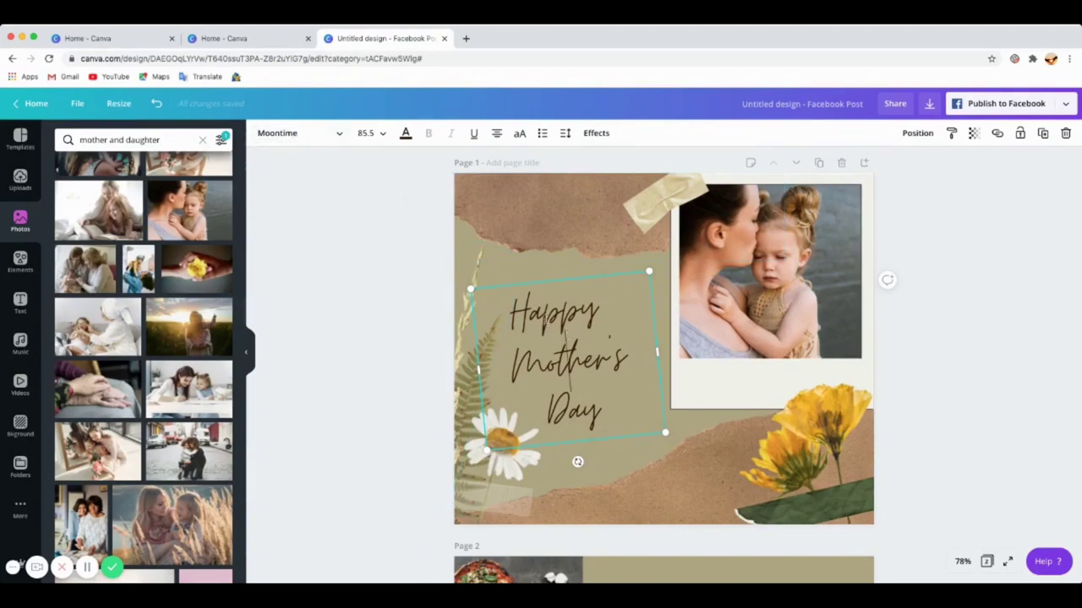
click(335, 133)
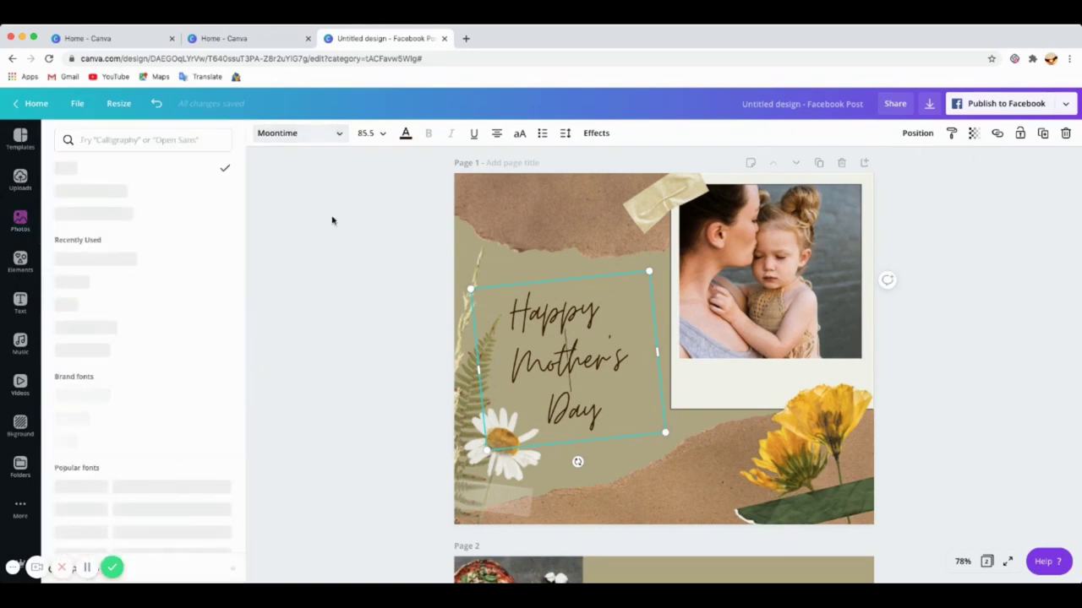
click(339, 134)
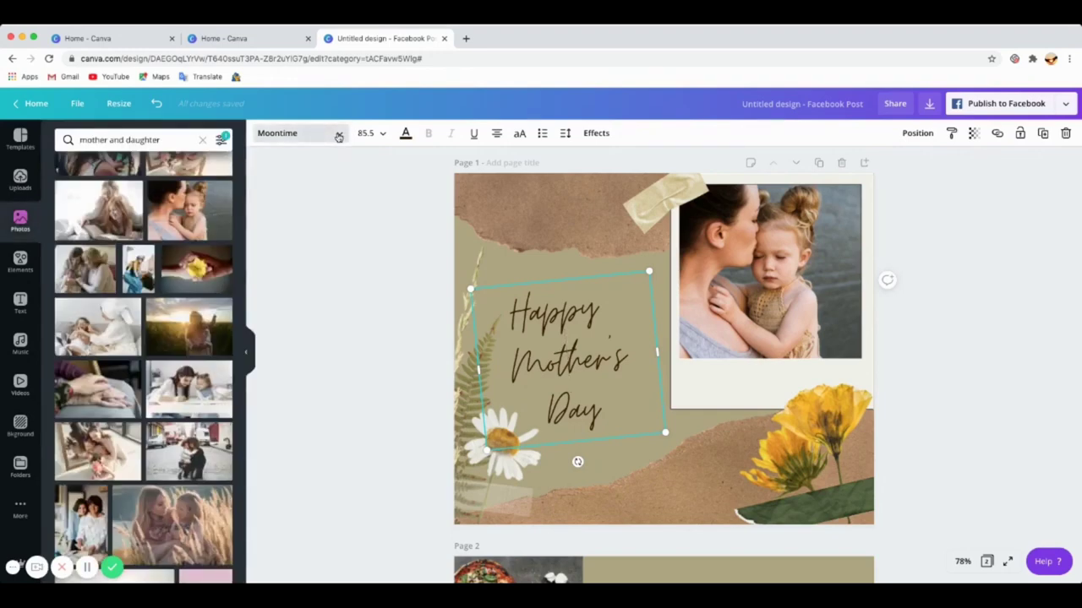
click(338, 136)
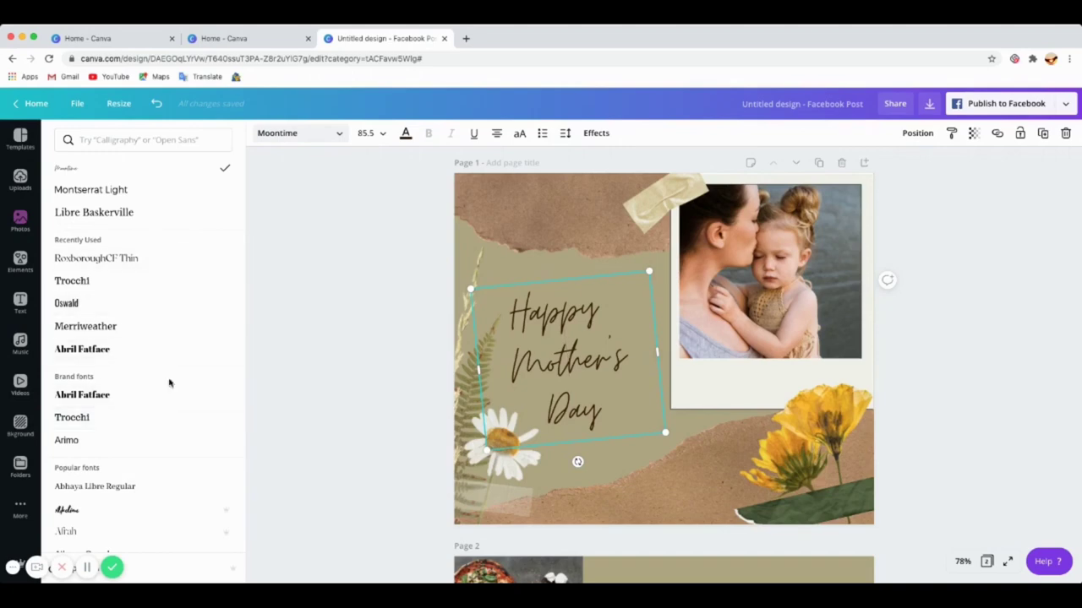
scroll(169, 355, down, 7)
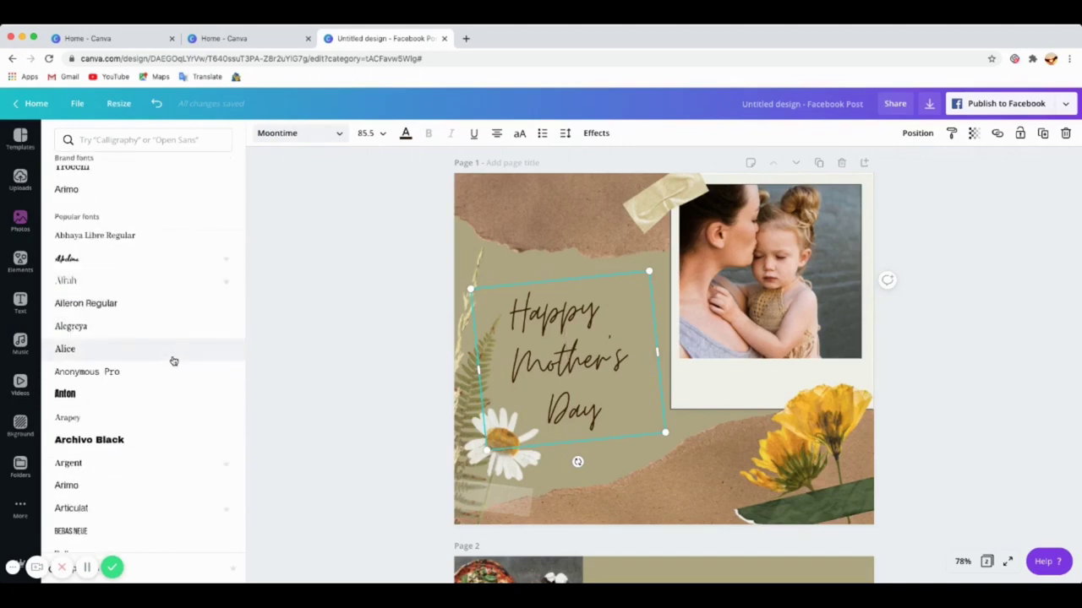
scroll(174, 360, down, 4)
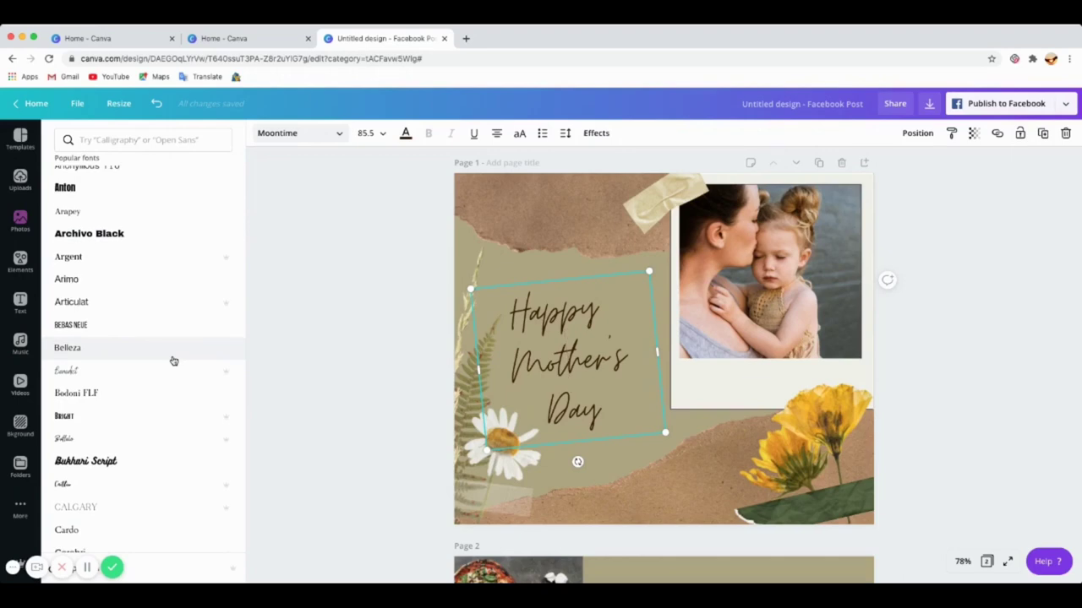
scroll(172, 364, up, 7)
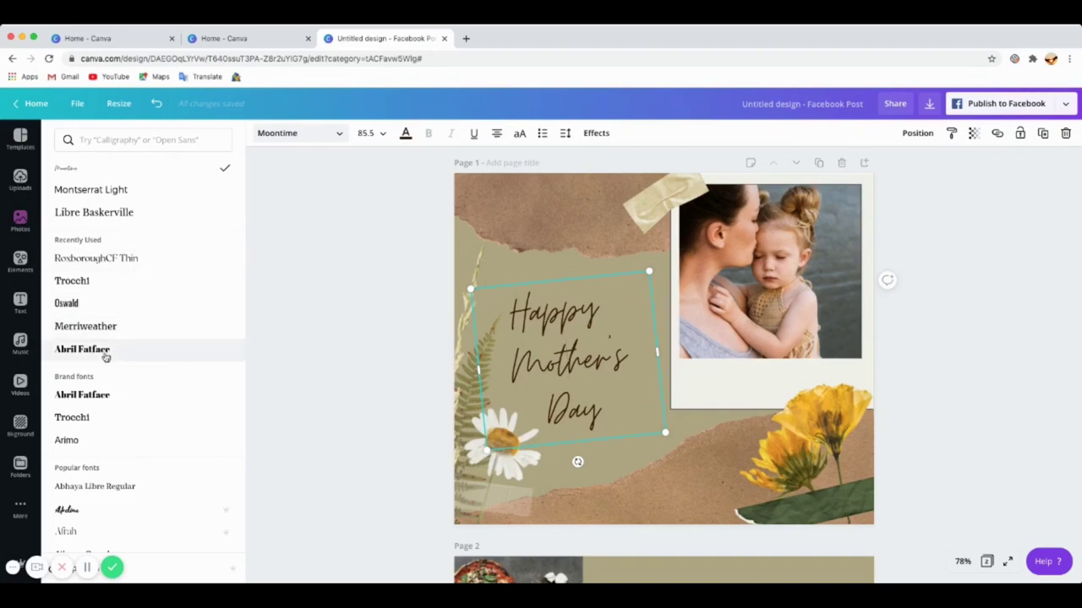
click(84, 192)
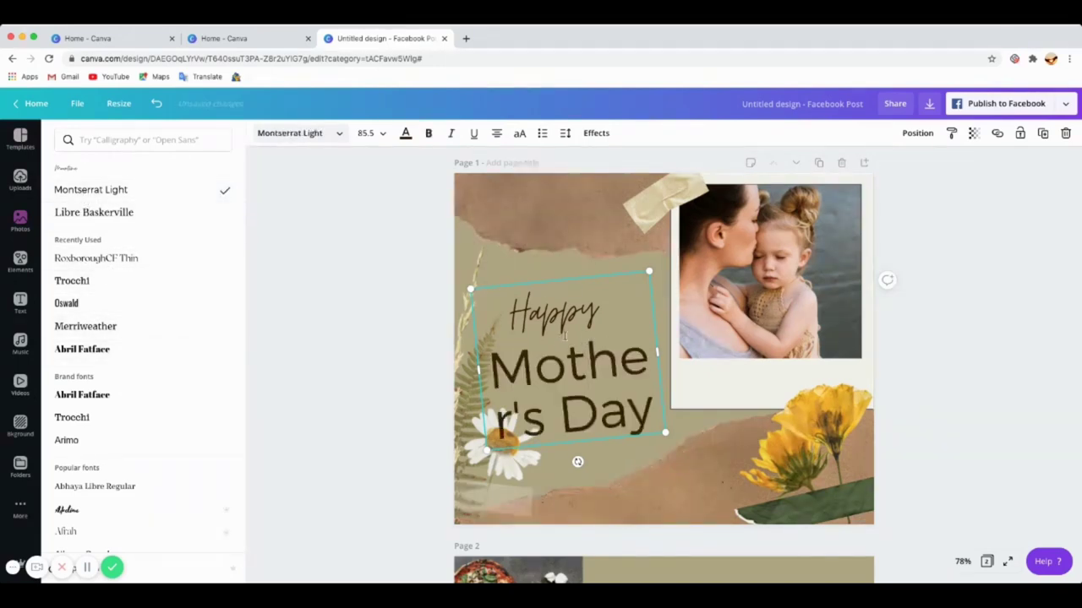
click(600, 314)
drag(600, 314, 559, 302)
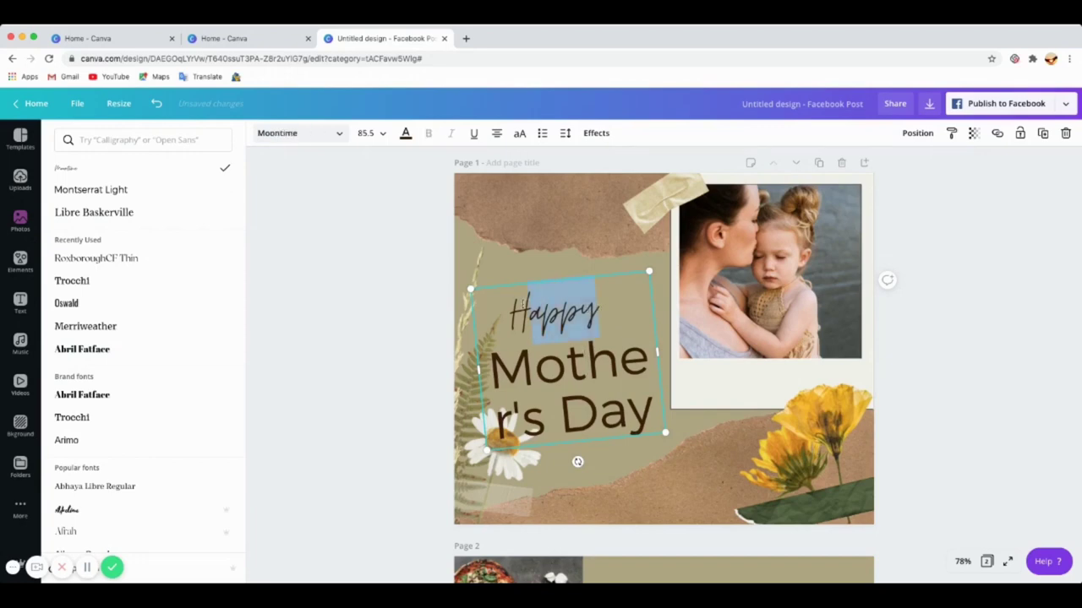
click(100, 190)
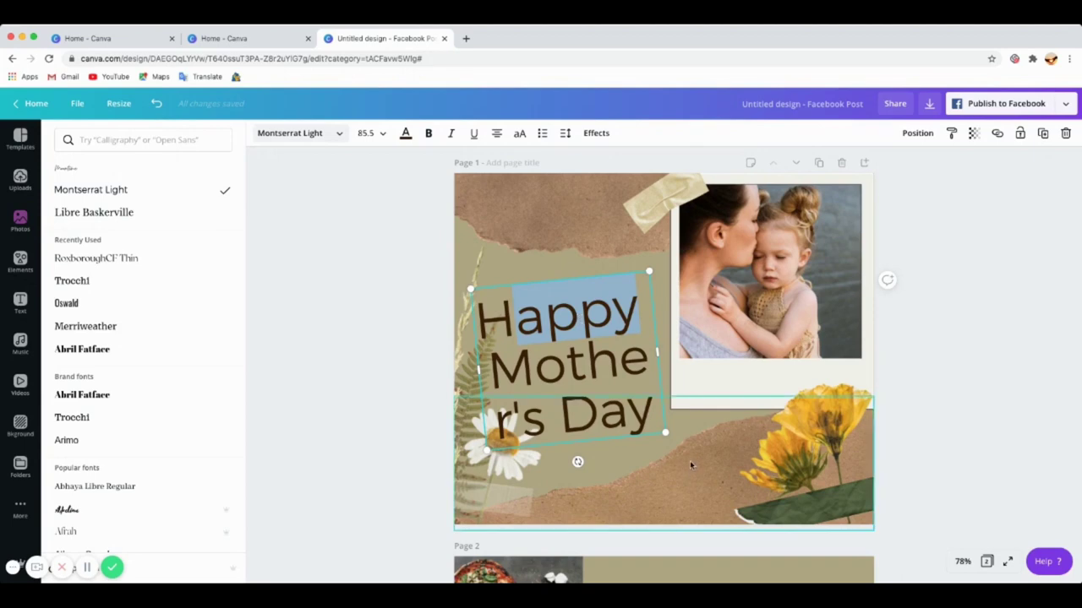
- Scale the "Happy Mother's Day" text to size 72.2 and move it up and right, closer to the polaroid frame
drag(665, 433, 617, 406)
drag(517, 347, 558, 348)
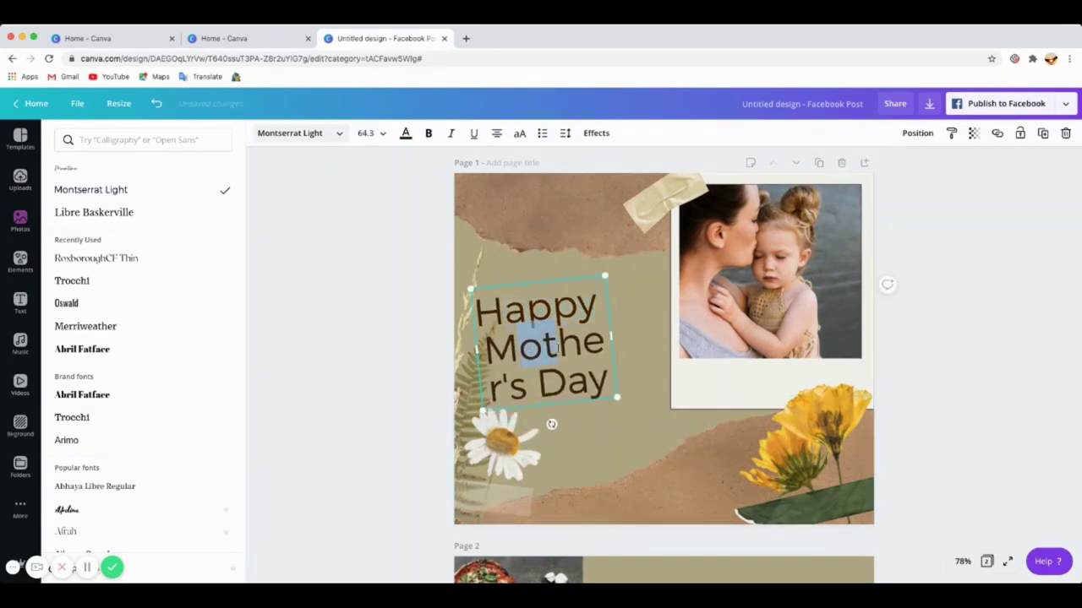
click(533, 234)
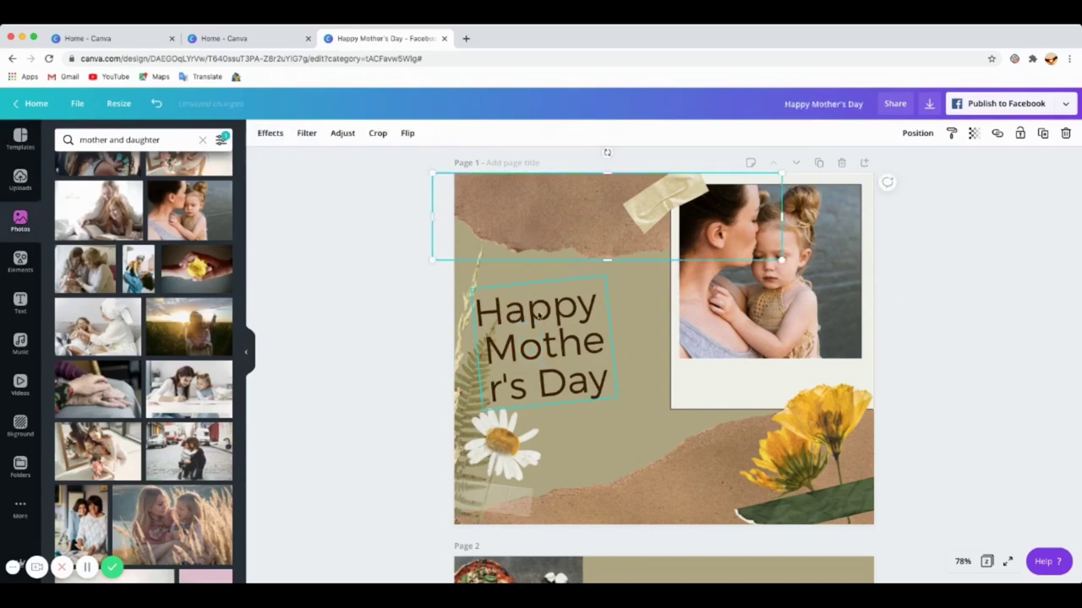
click(551, 323)
drag(552, 323, 586, 299)
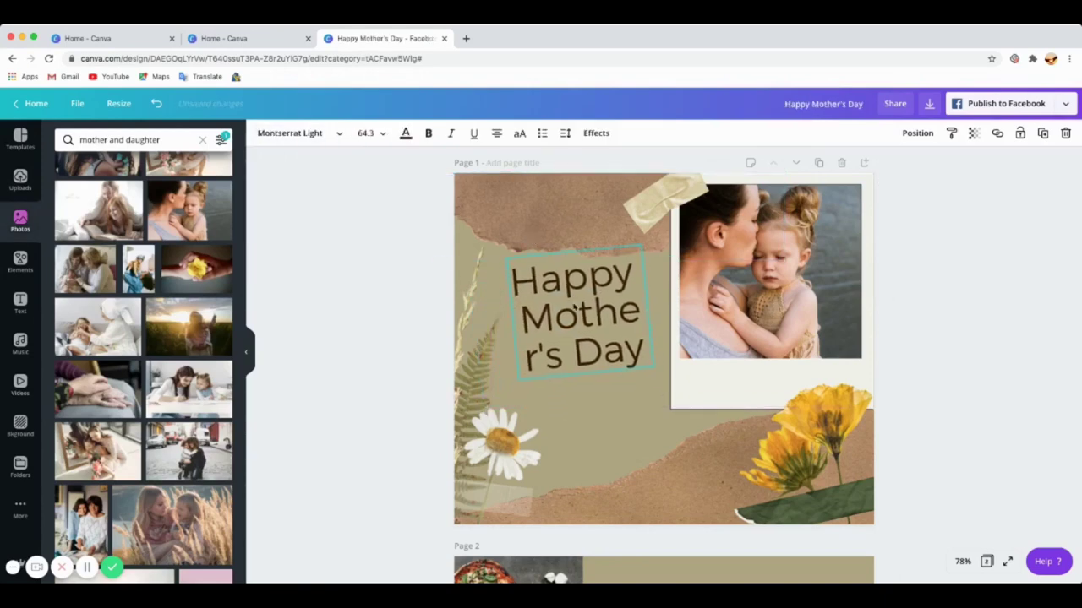
drag(518, 380, 505, 395)
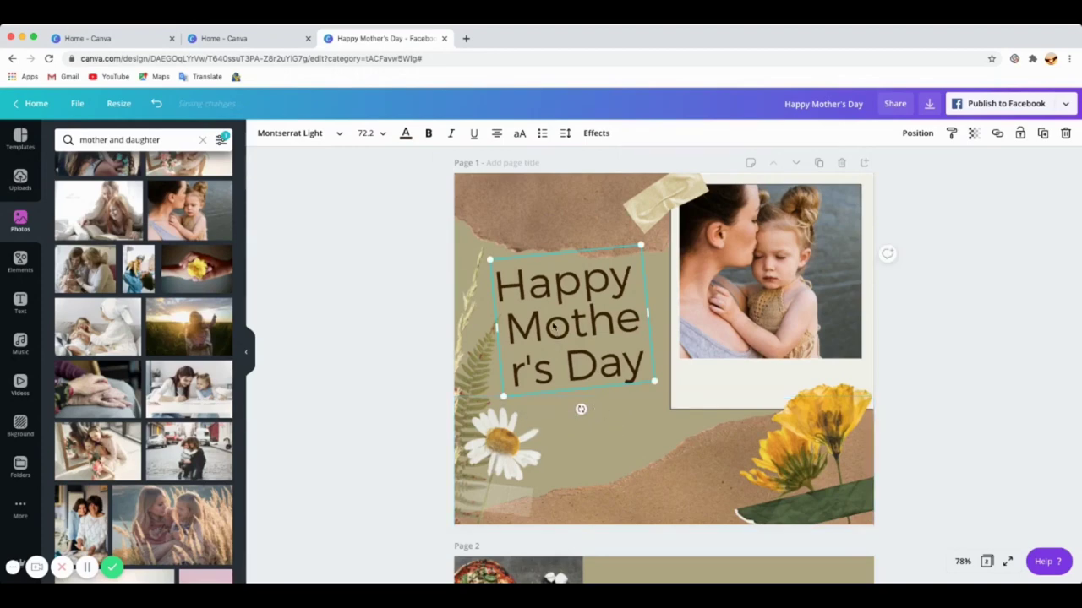
- Set the colour of the "Happy Mother's Day" text to black from the default colours
click(406, 135)
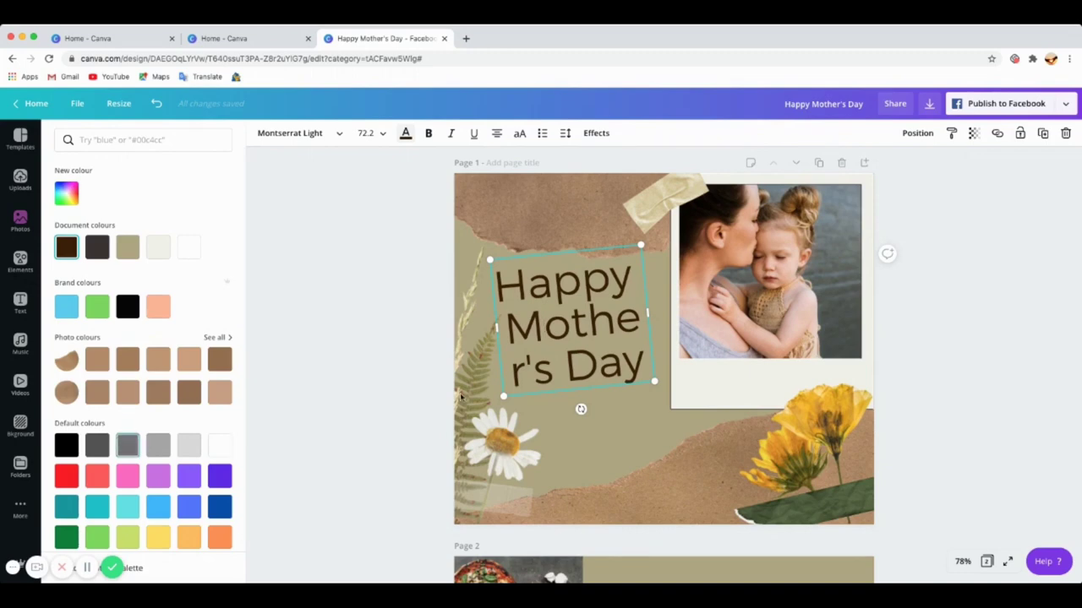
click(634, 436)
click(575, 363)
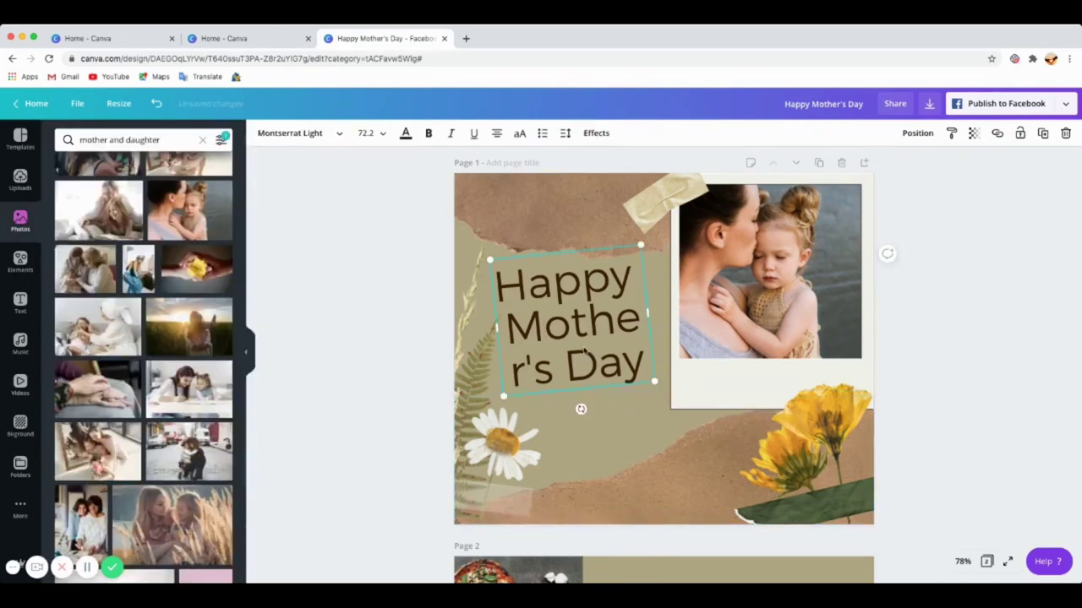
click(406, 134)
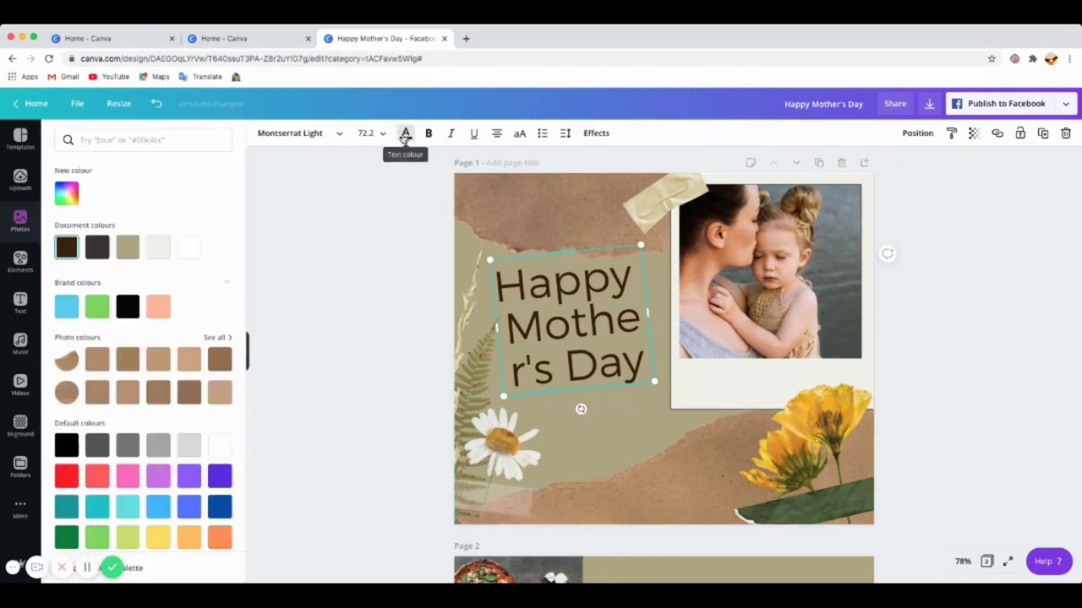
click(65, 451)
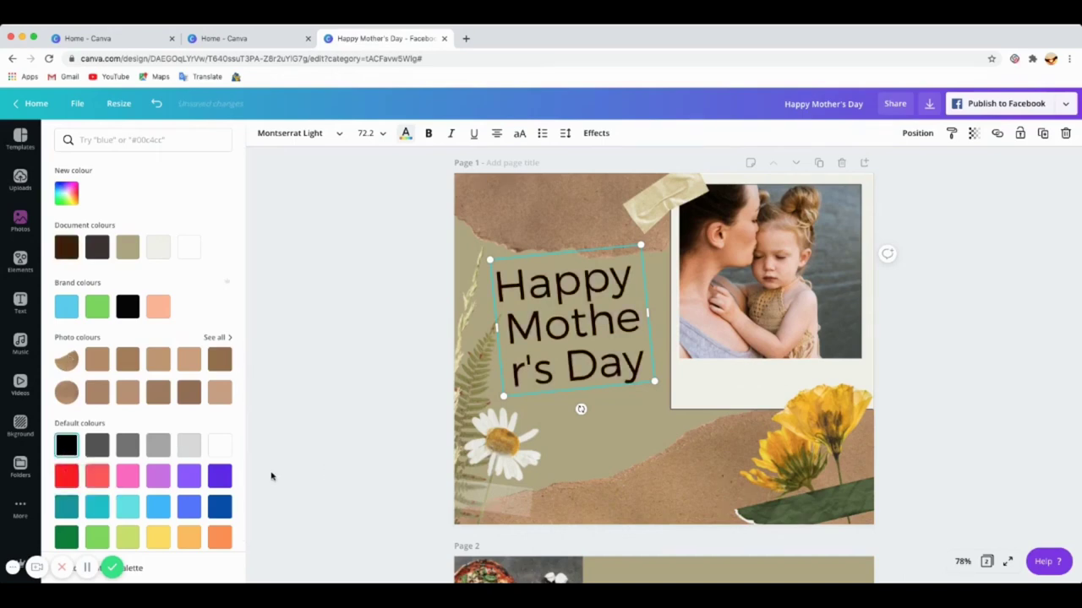
- Set the colour of the "Happy Mother's Day" text on page 1 to white from the default colours
click(219, 446)
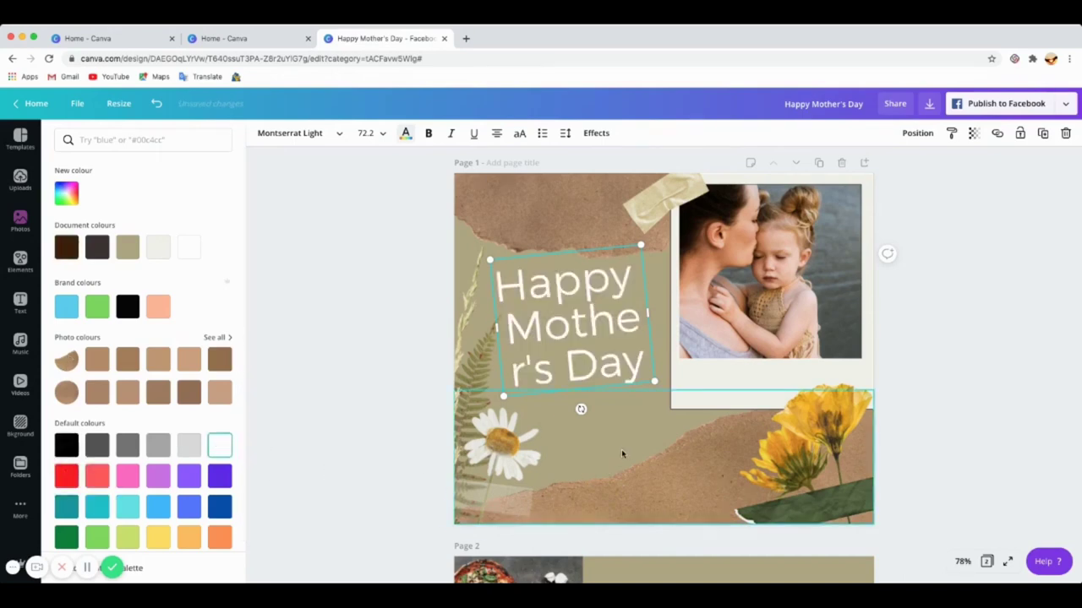
click(612, 447)
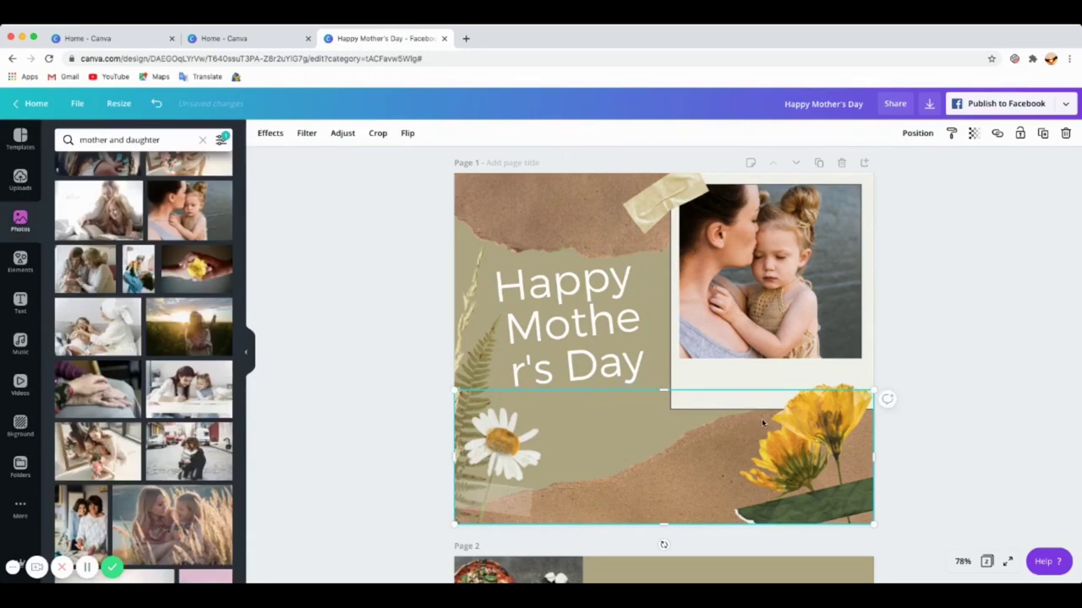
click(517, 452)
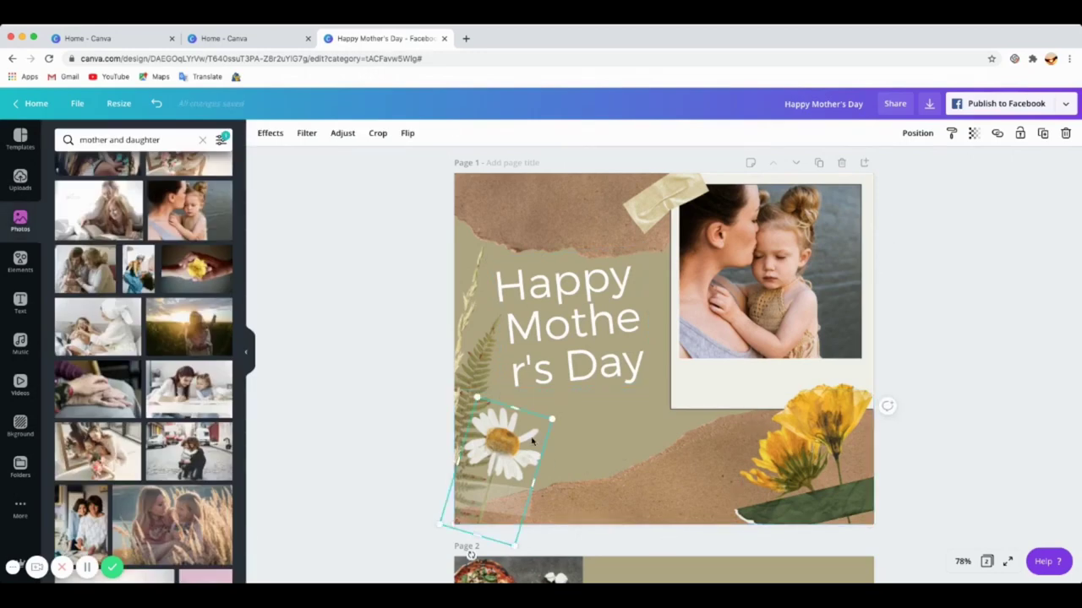
click(655, 204)
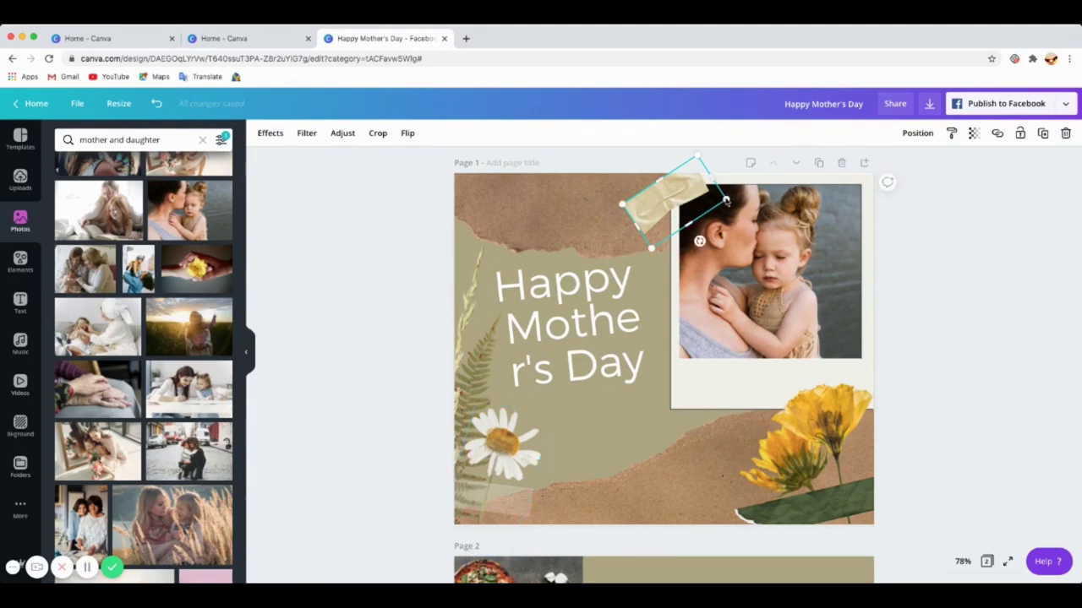
click(1066, 135)
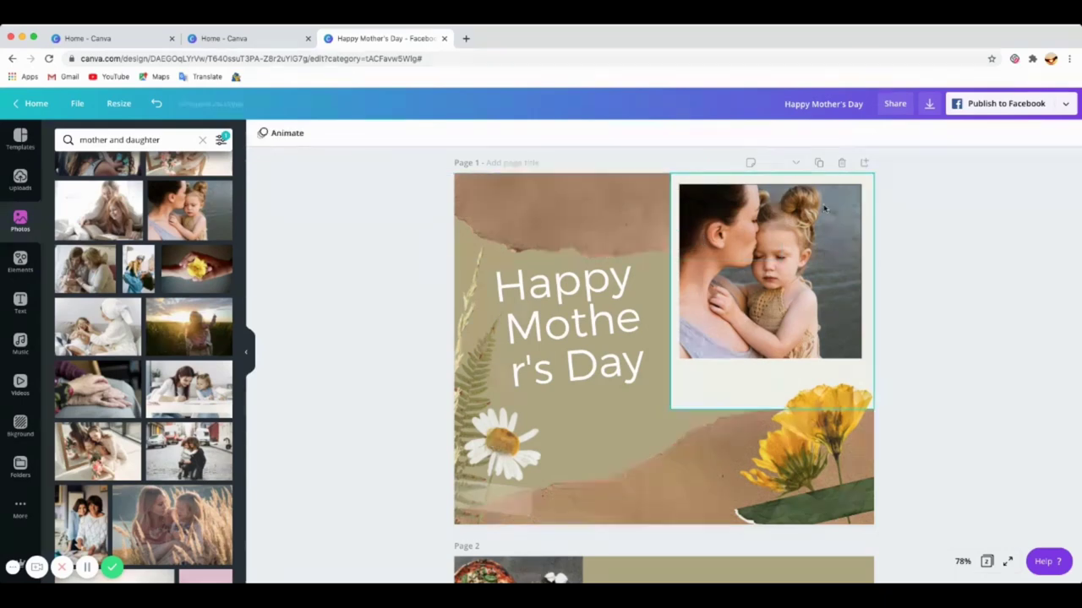
click(156, 105)
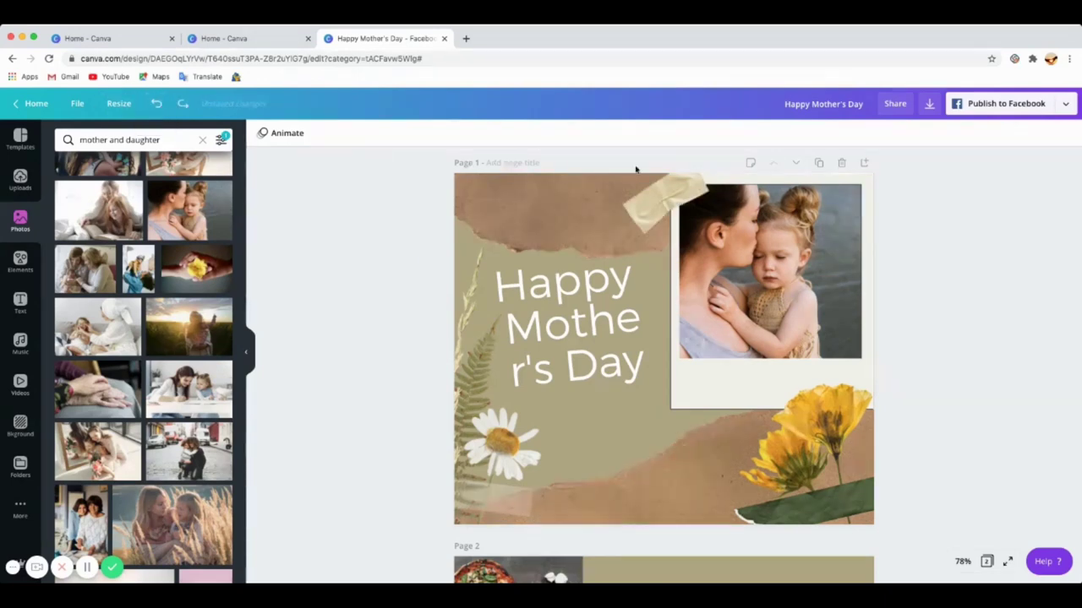
- Delete the strip of tape at the polaroid frame's upper-left corner on page 1
click(669, 197)
key(Delete)
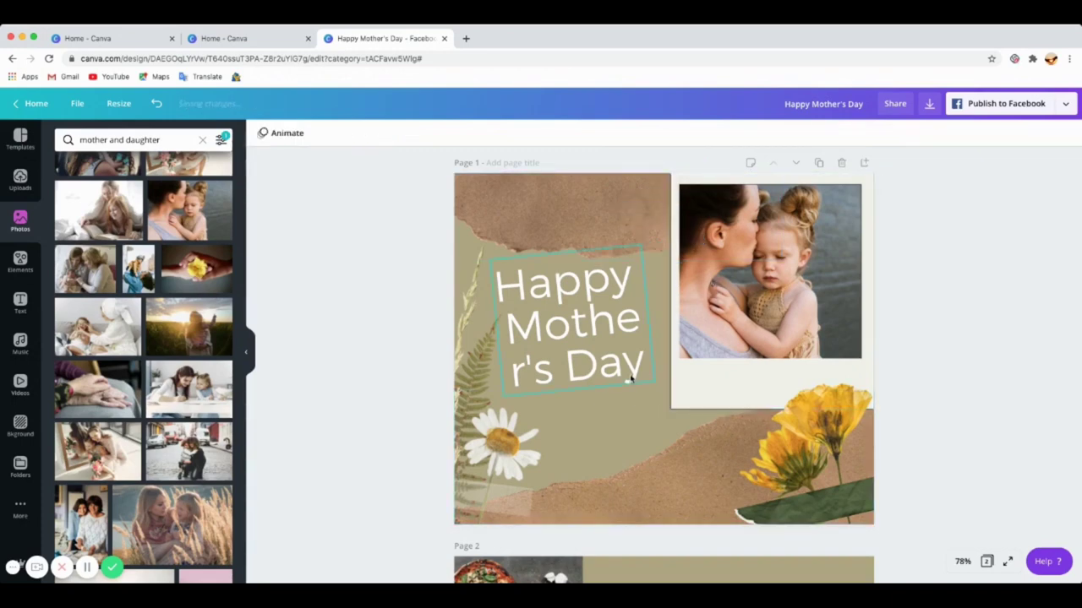
- Move the grouped text block on page 2 slightly up and left, and ungroup it into separate elements
scroll(667, 317, down, 3)
scroll(657, 296, down, 3)
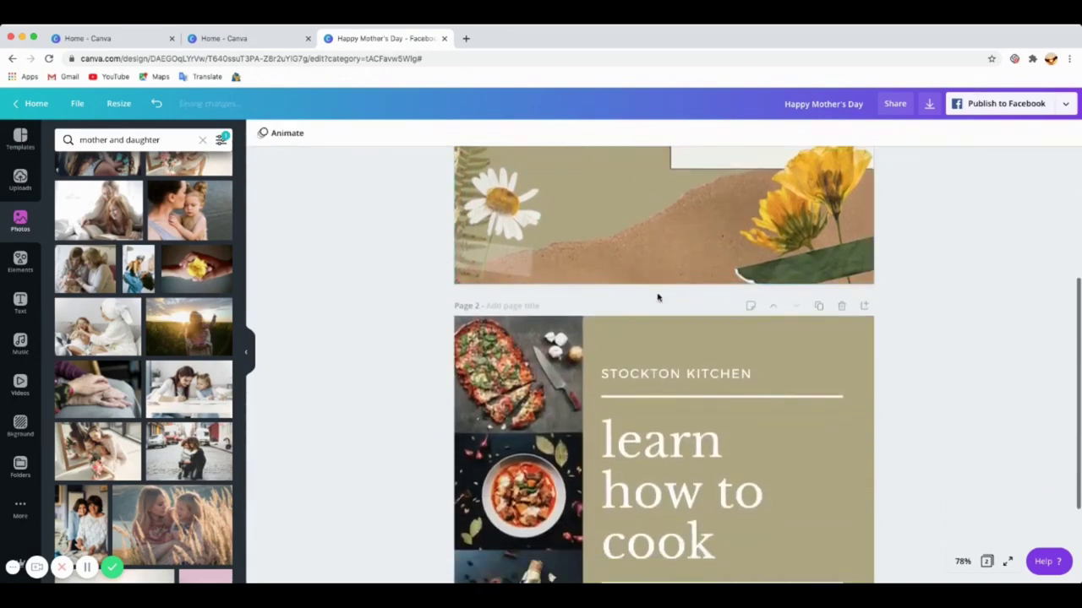
scroll(666, 309, up, 6)
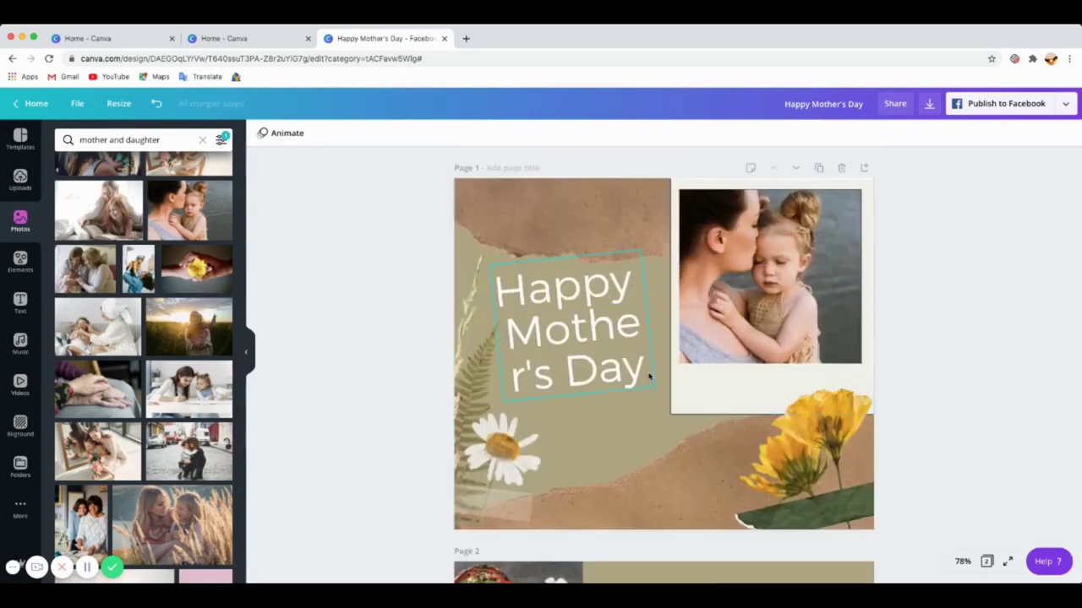
scroll(655, 370, down, 3)
scroll(659, 369, up, 2)
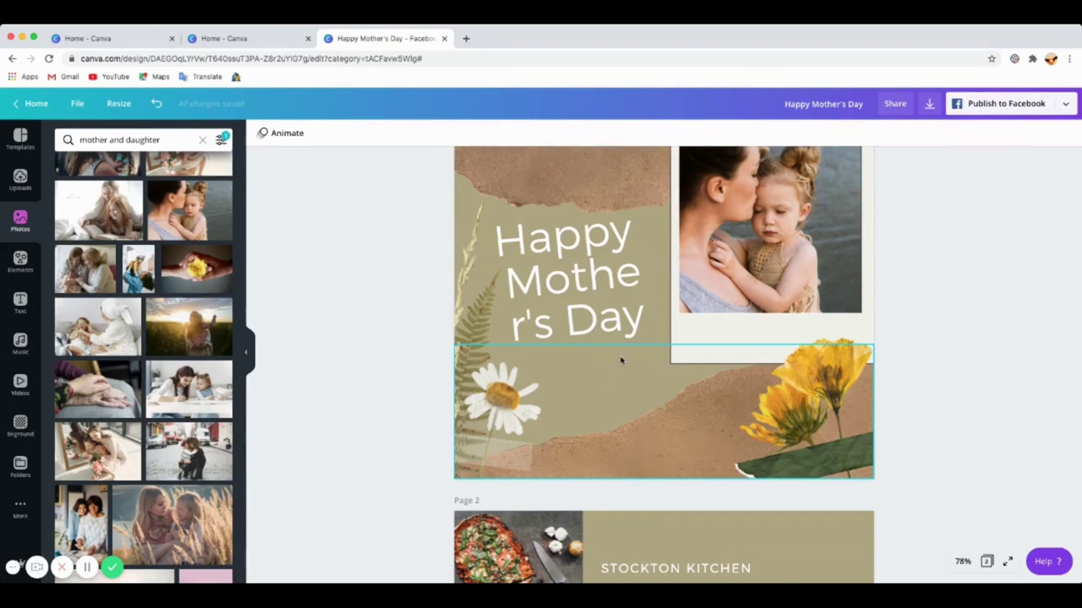
scroll(663, 395, down, 5)
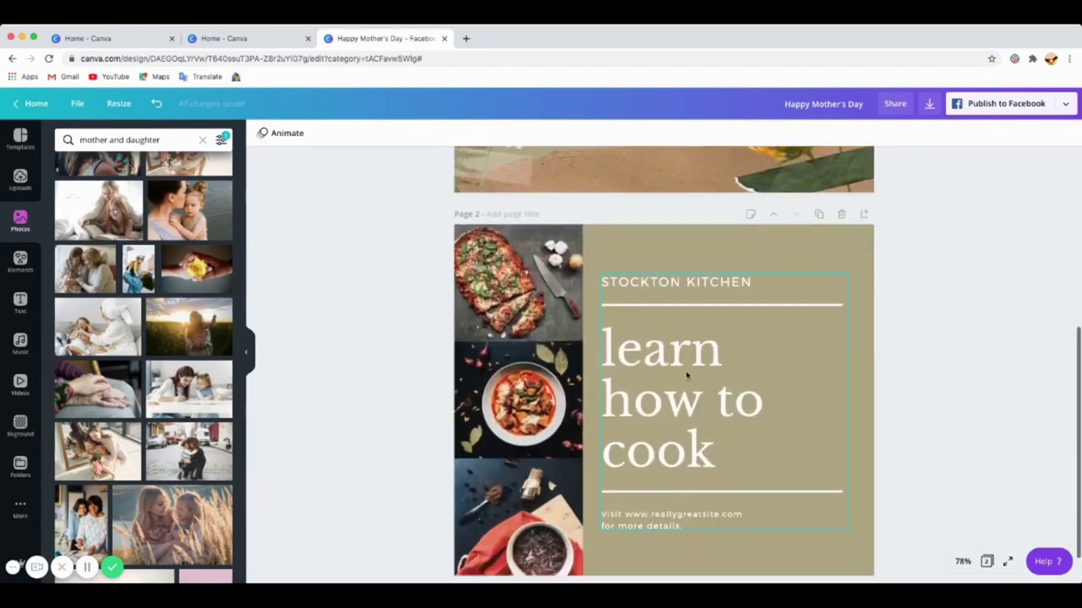
click(714, 335)
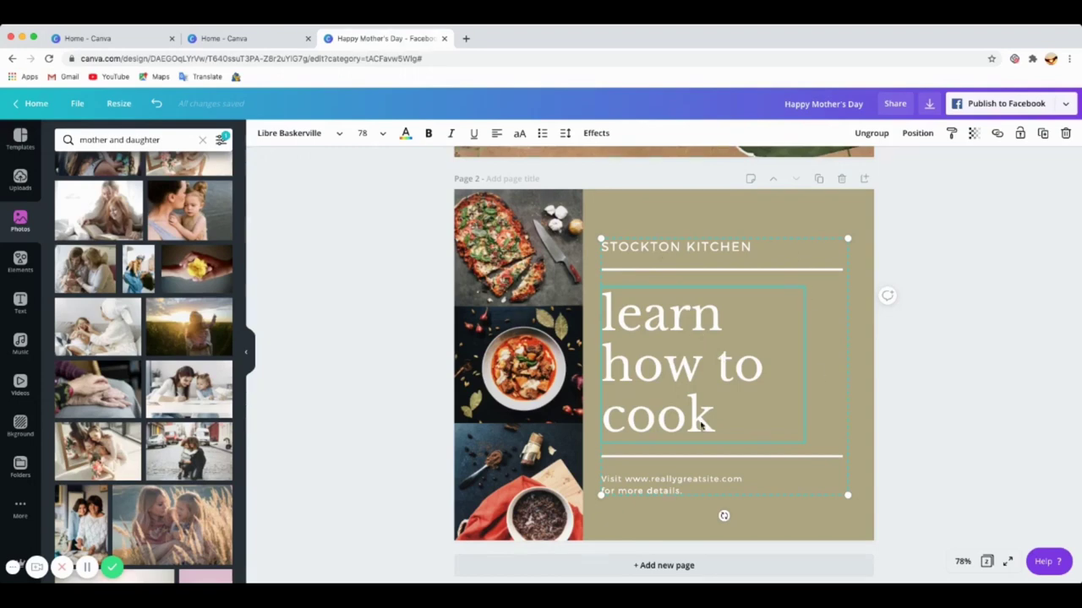
drag(712, 386, 689, 378)
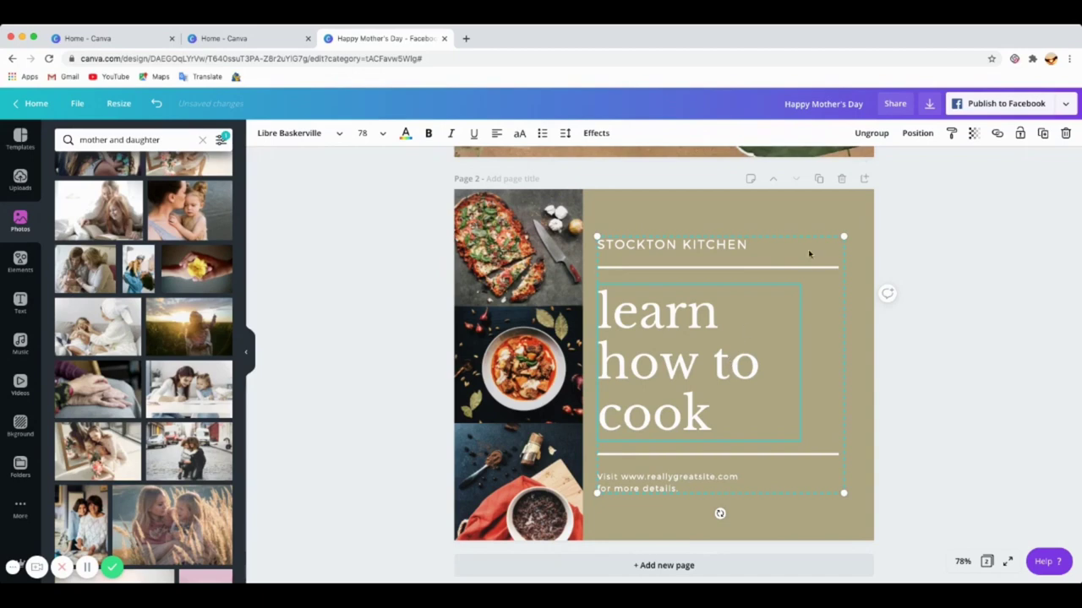
click(872, 134)
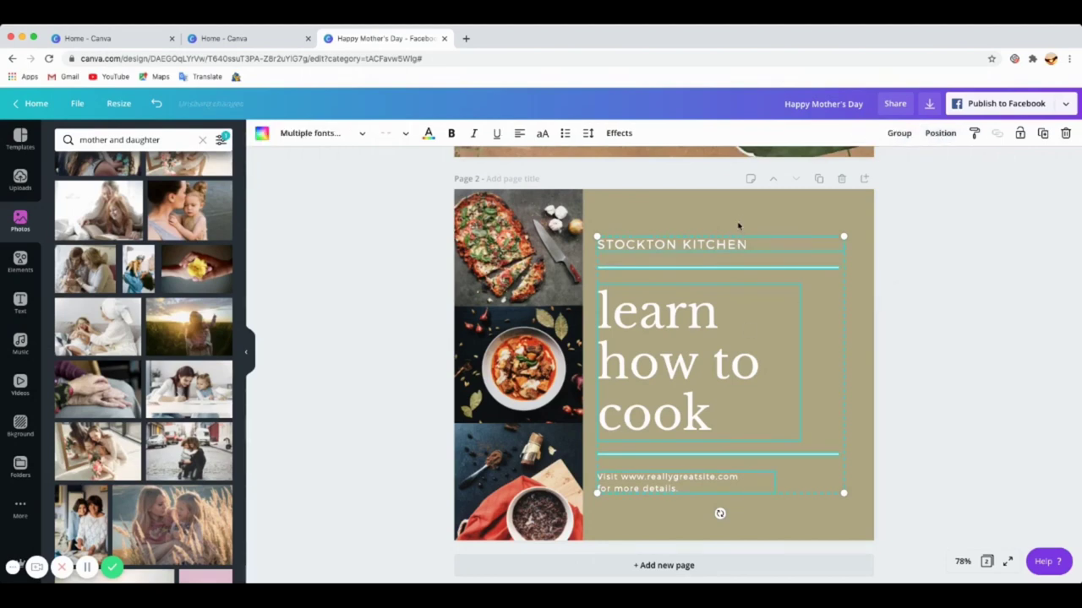
click(740, 221)
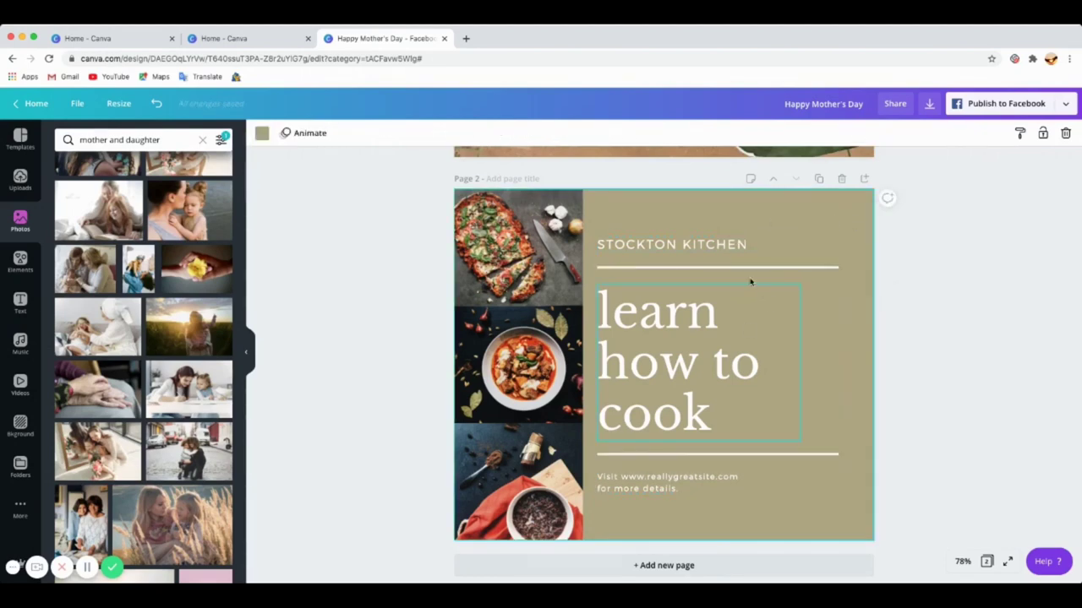
- Move the "STOCKTON KITCHEN" line slightly upward and widen the "learn how to cook" text box to match the divider lines
click(726, 251)
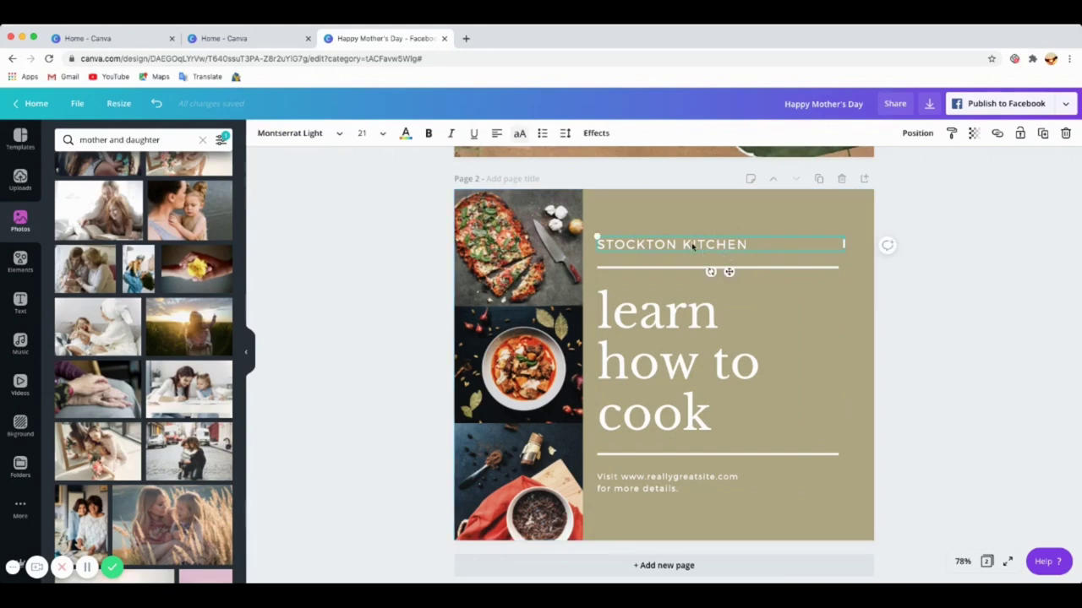
drag(692, 246, 692, 233)
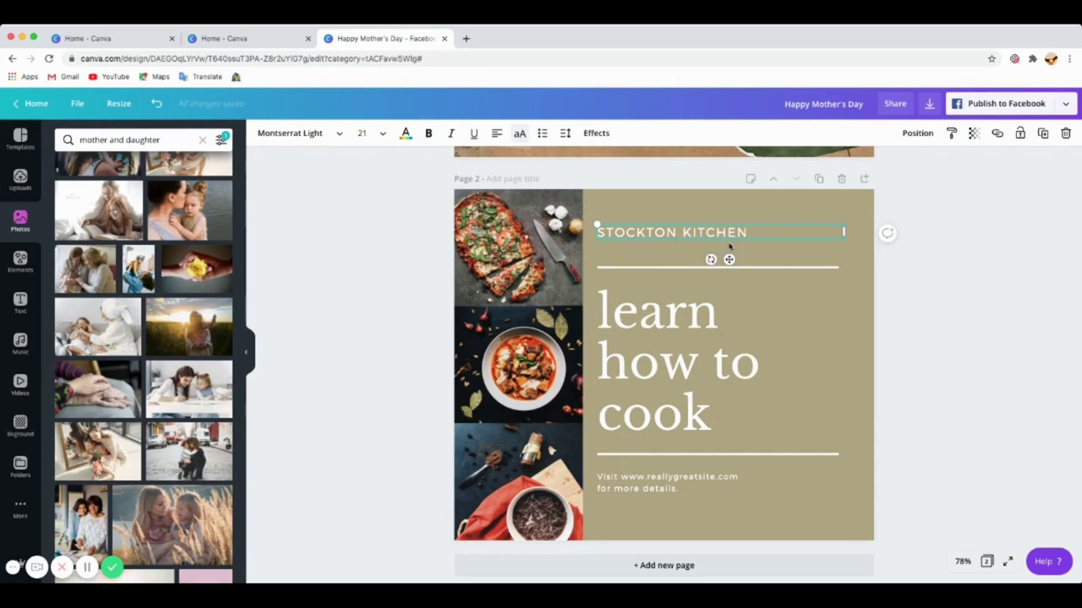
click(671, 362)
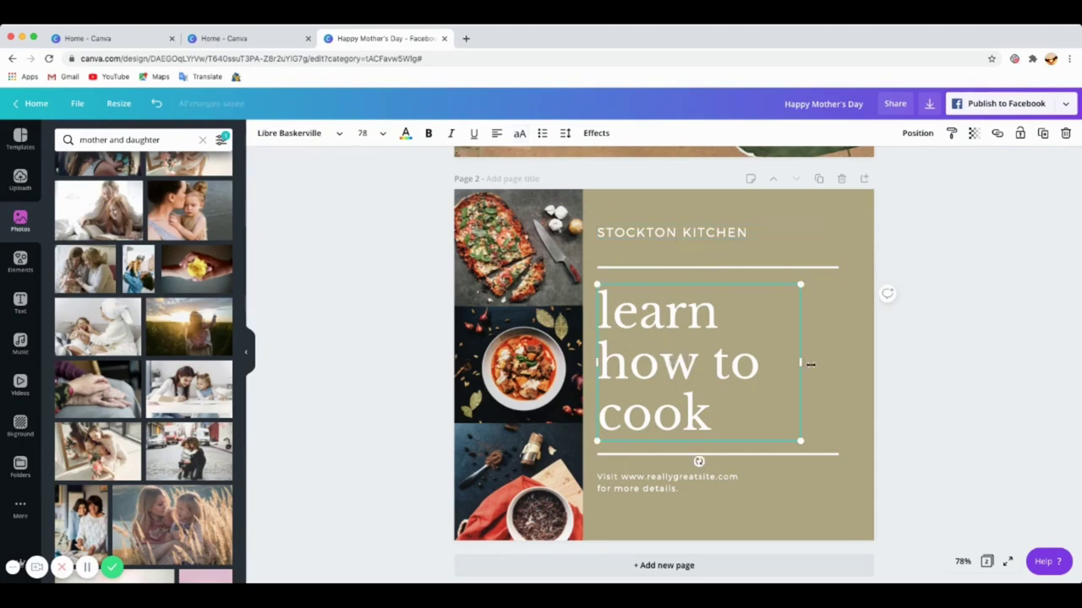
drag(809, 362, 839, 362)
- Apply the peach brand colour to page 2's background and lighten it to the custom colour #efccbd
click(849, 512)
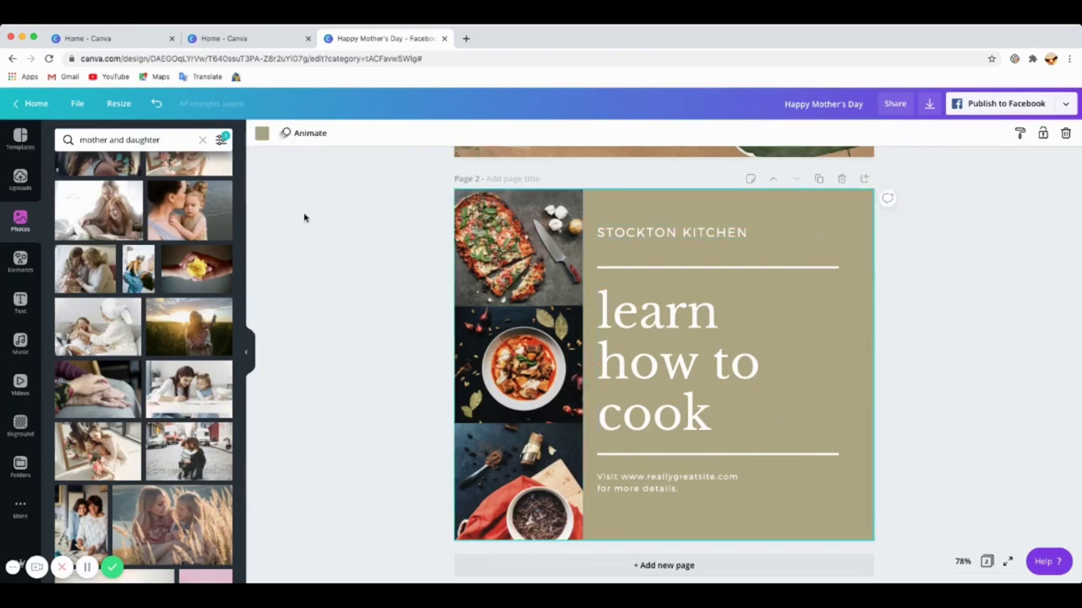
click(262, 133)
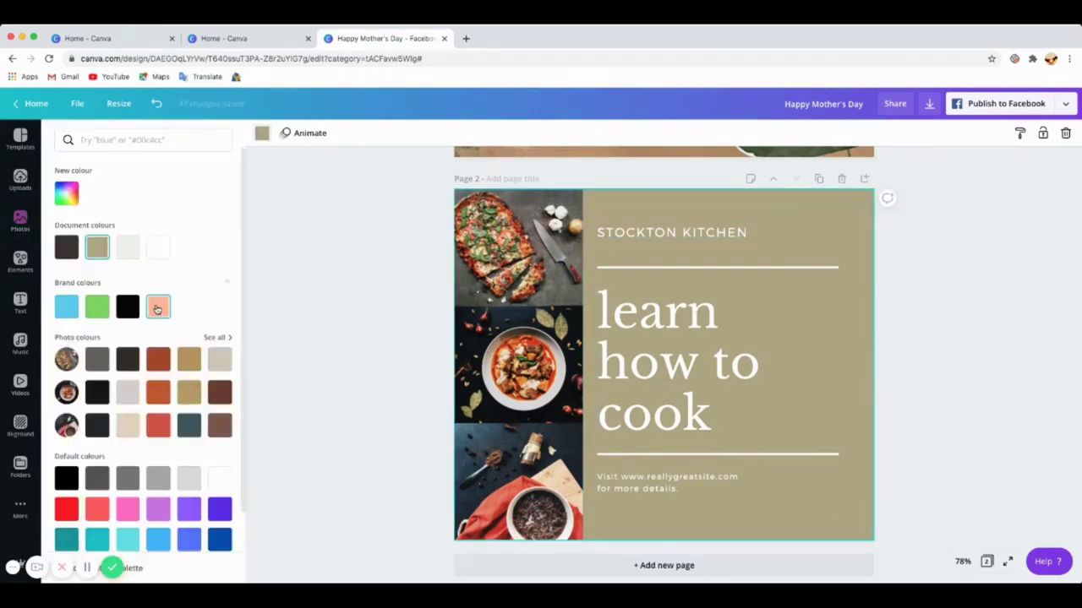
click(156, 309)
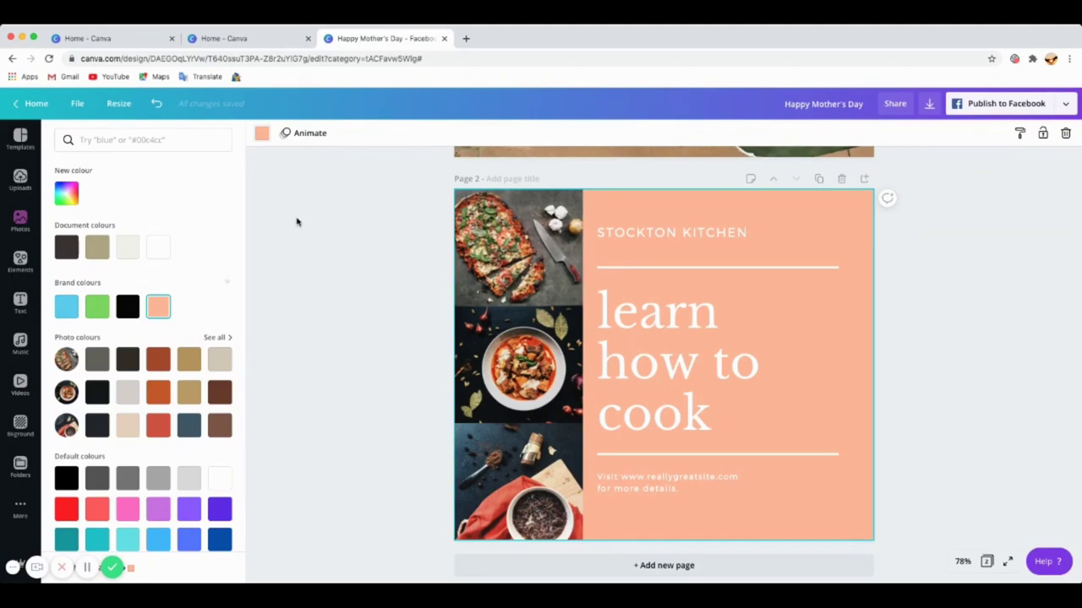
click(66, 194)
click(125, 224)
drag(126, 224, 96, 223)
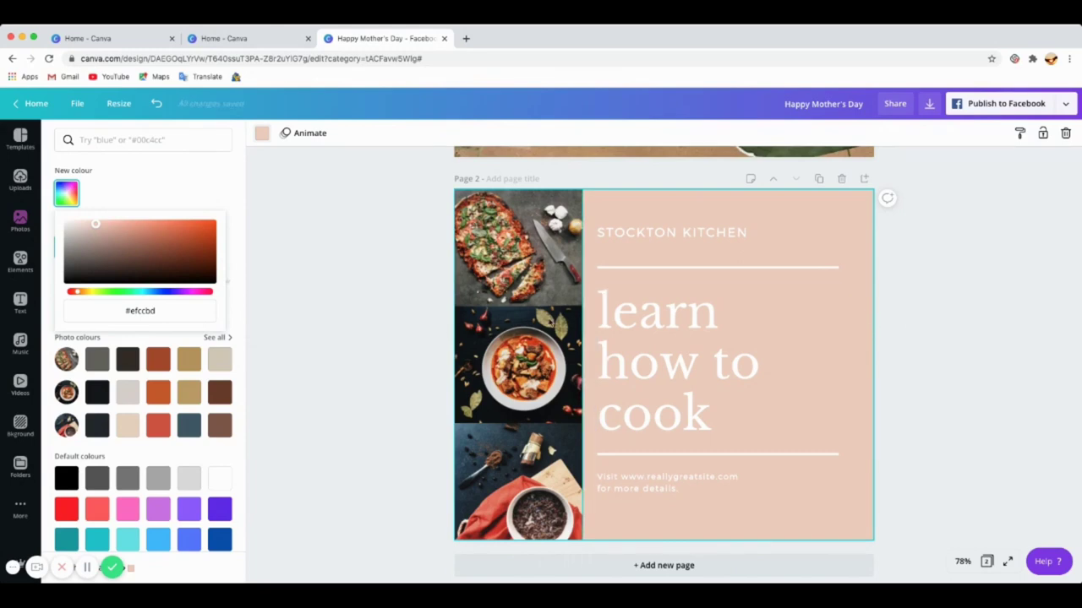
- Replace the pizza photo in page 2's photo grid with the picture of a mother and daughter holding flowers beside a mirror
click(534, 314)
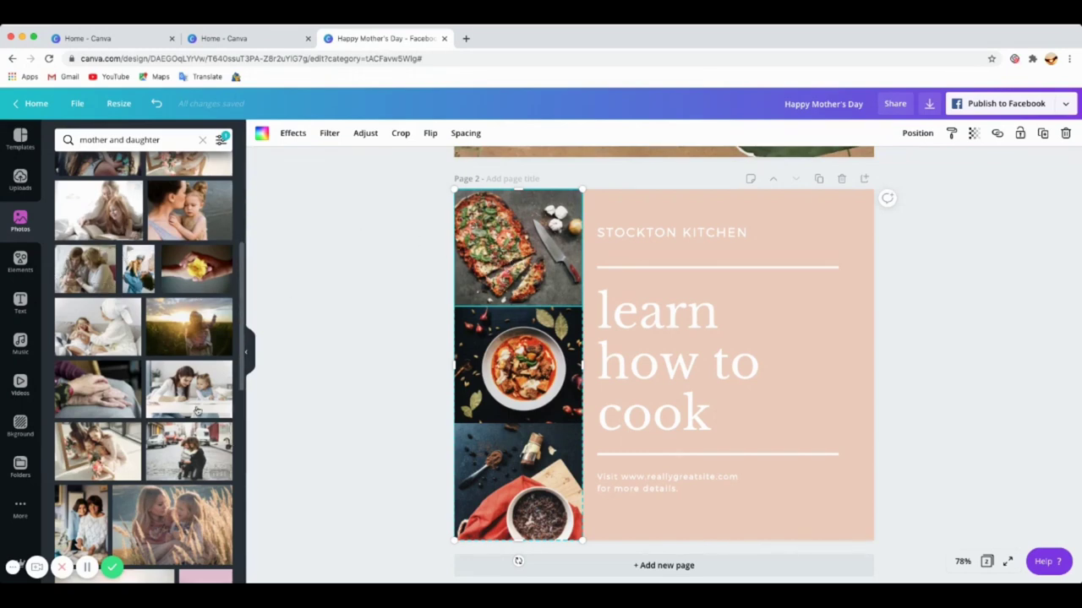
click(103, 451)
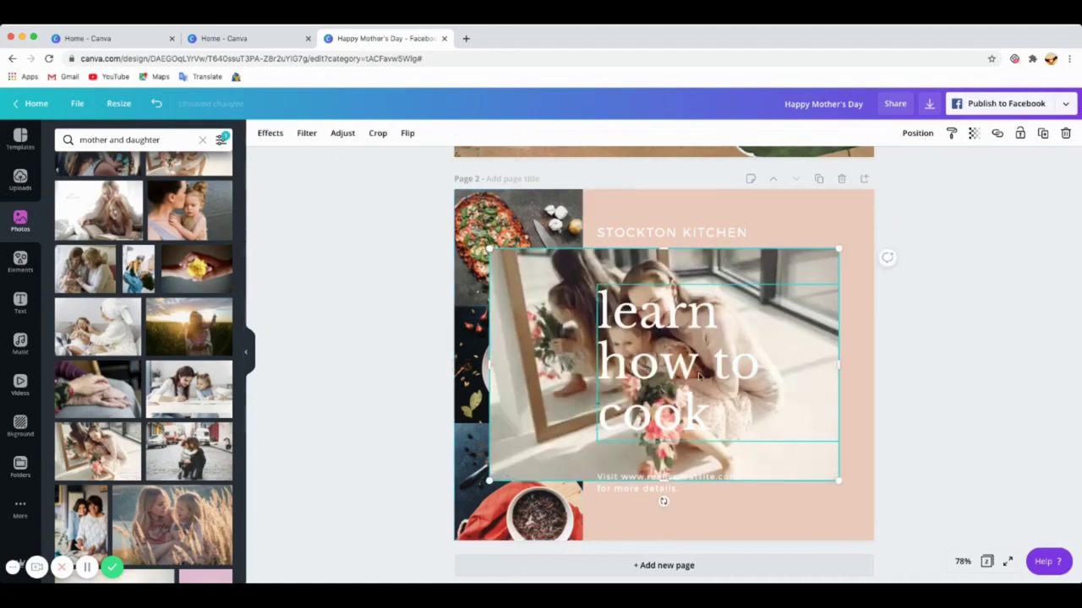
drag(556, 347, 553, 286)
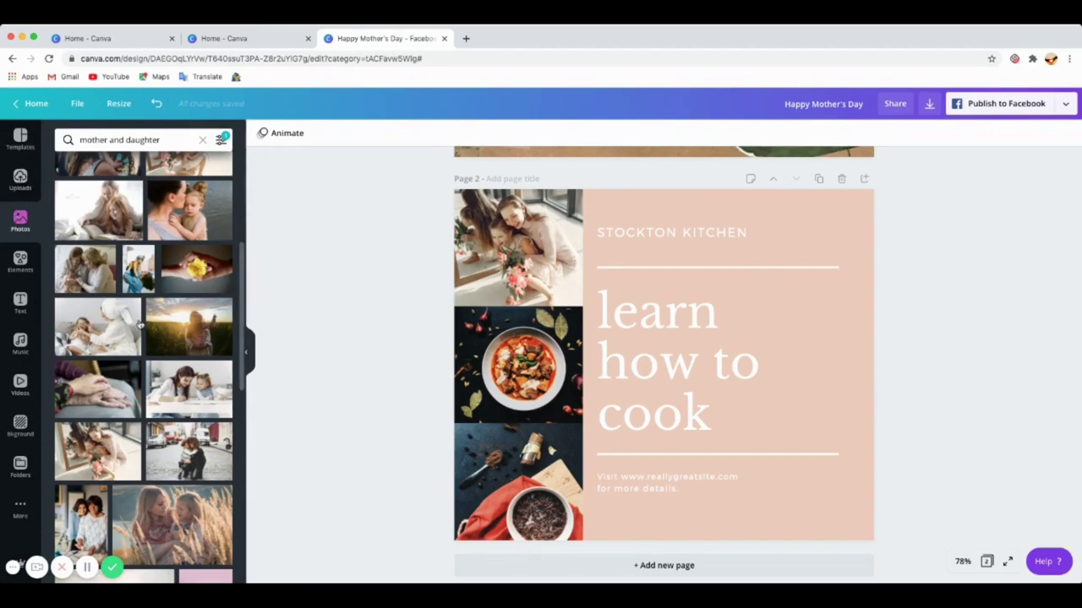
scroll(148, 333, down, 10)
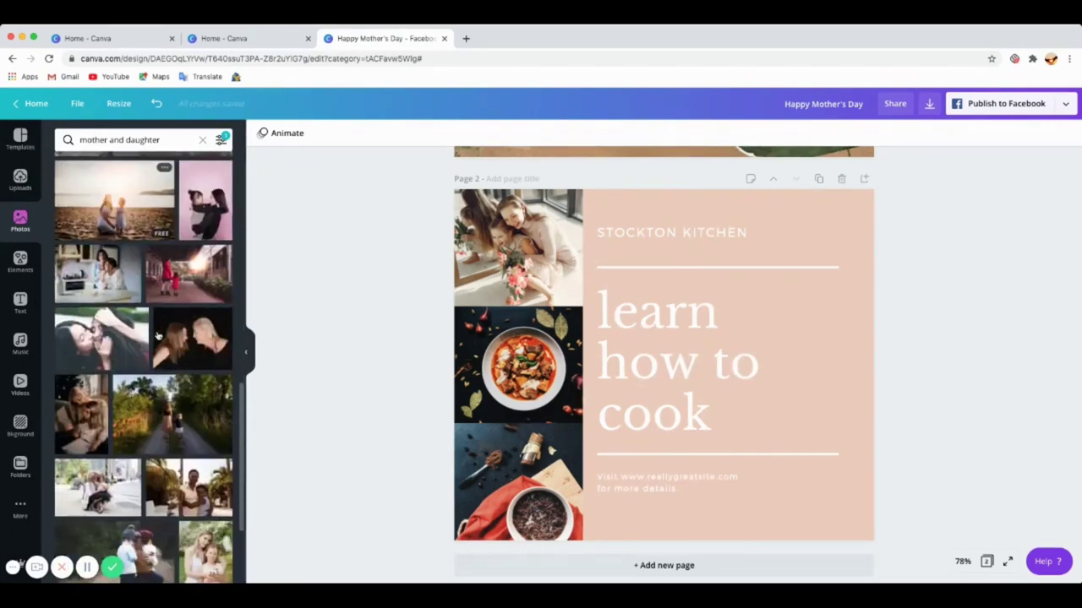
scroll(157, 335, down, 10)
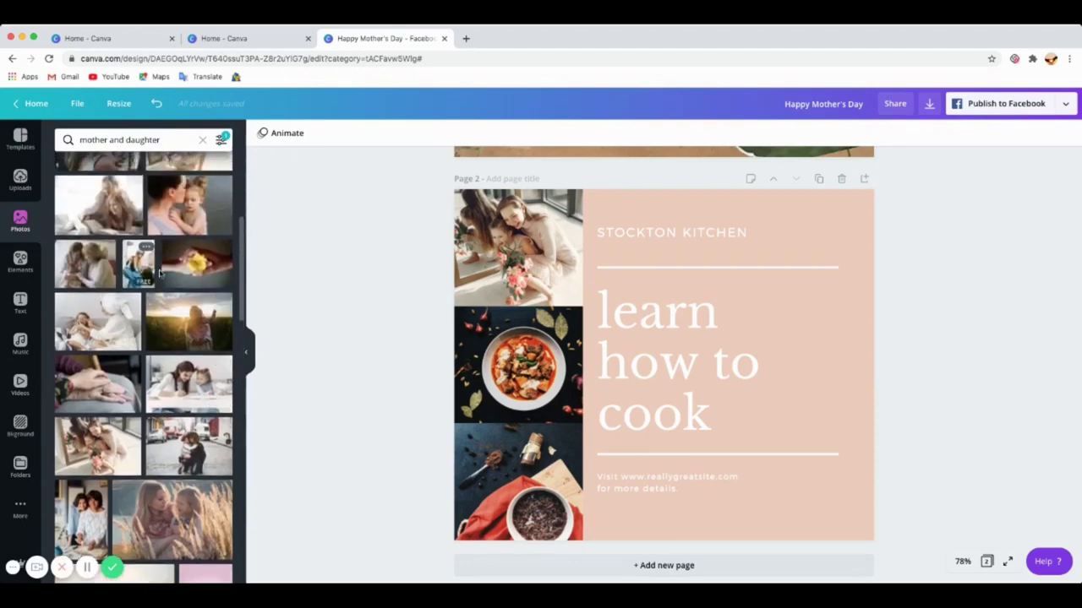
scroll(159, 270, up, 5)
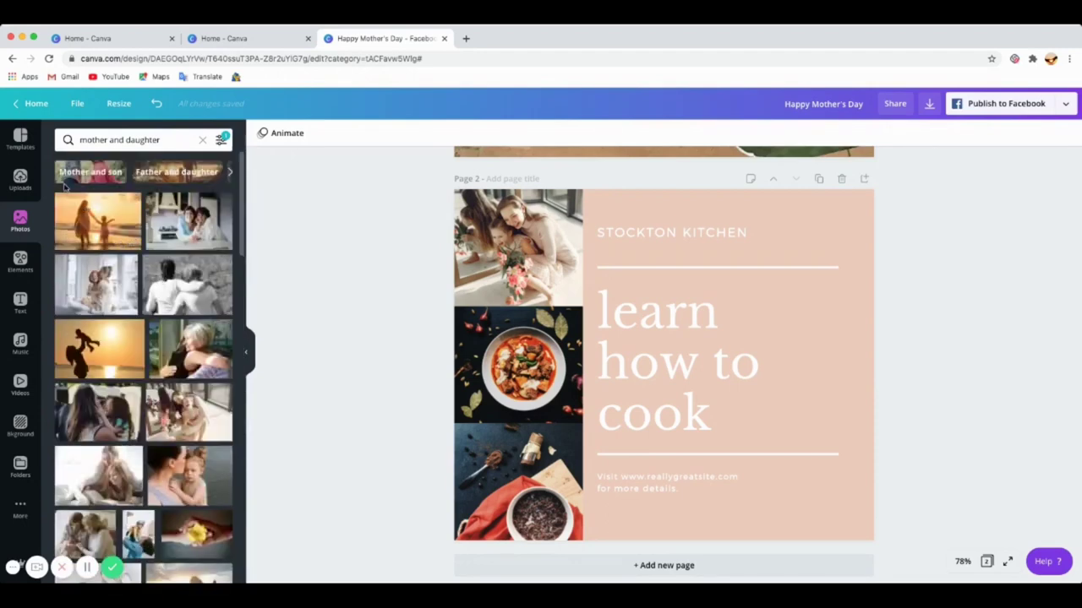
- Upload the photo of a hand garnishing vegetable toast from the device to the image uploads
click(20, 179)
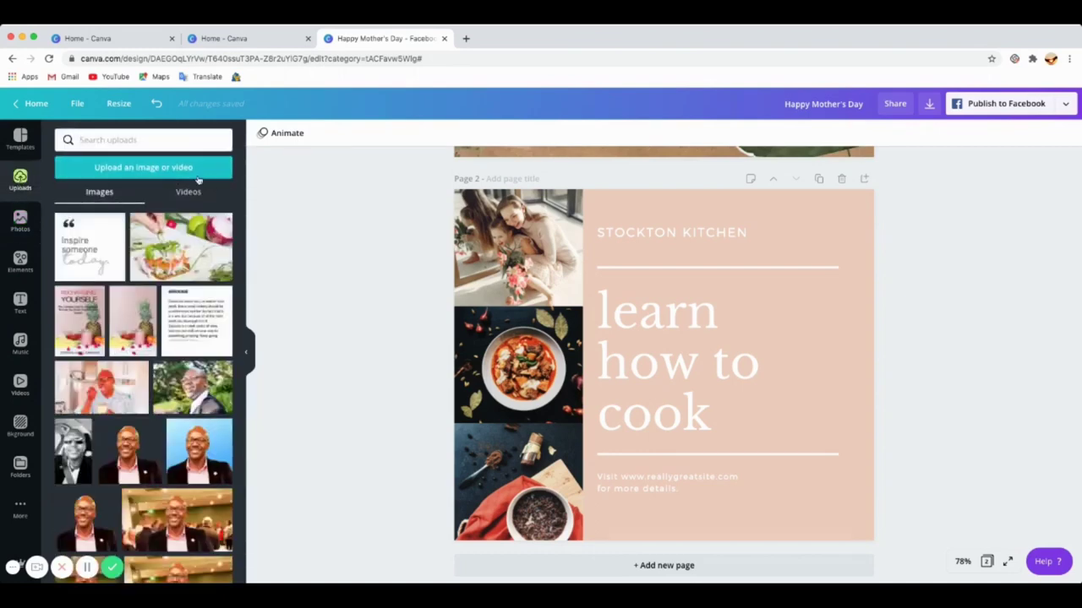
click(149, 170)
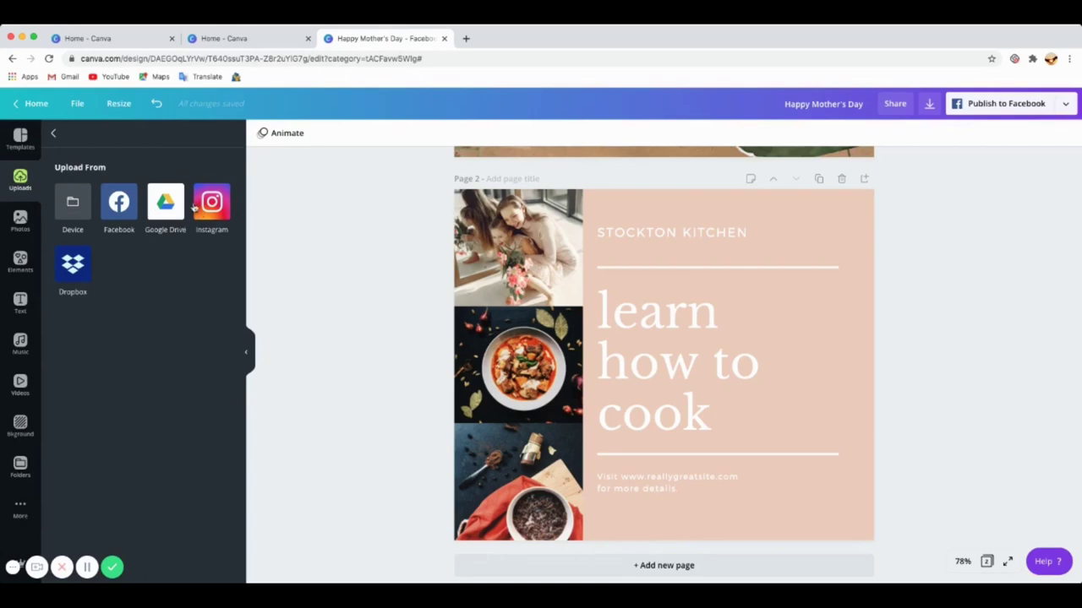
click(67, 221)
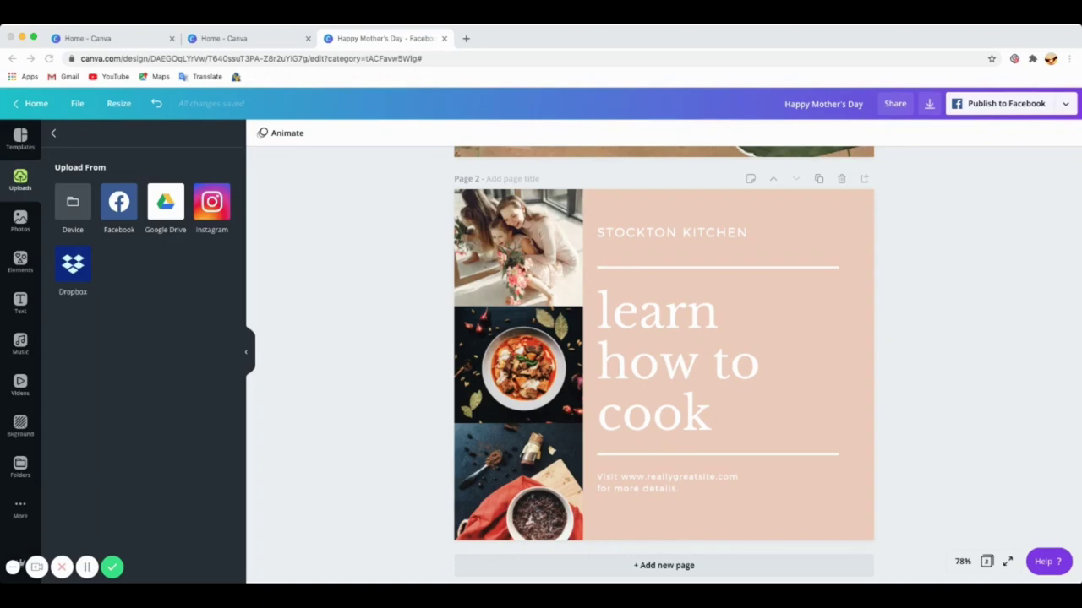
drag(260, 265, 202, 286)
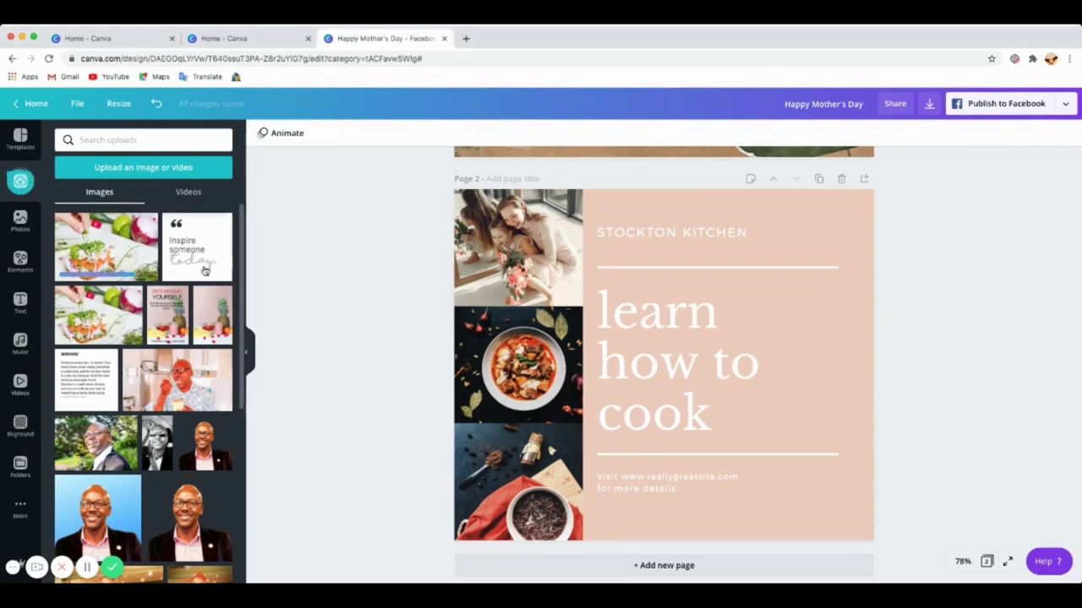
- Fill the lowest cell of page 2's photo grid with the uploaded vegetable toast photo and shift the image slightly right within its cell
scroll(582, 359, down, 1)
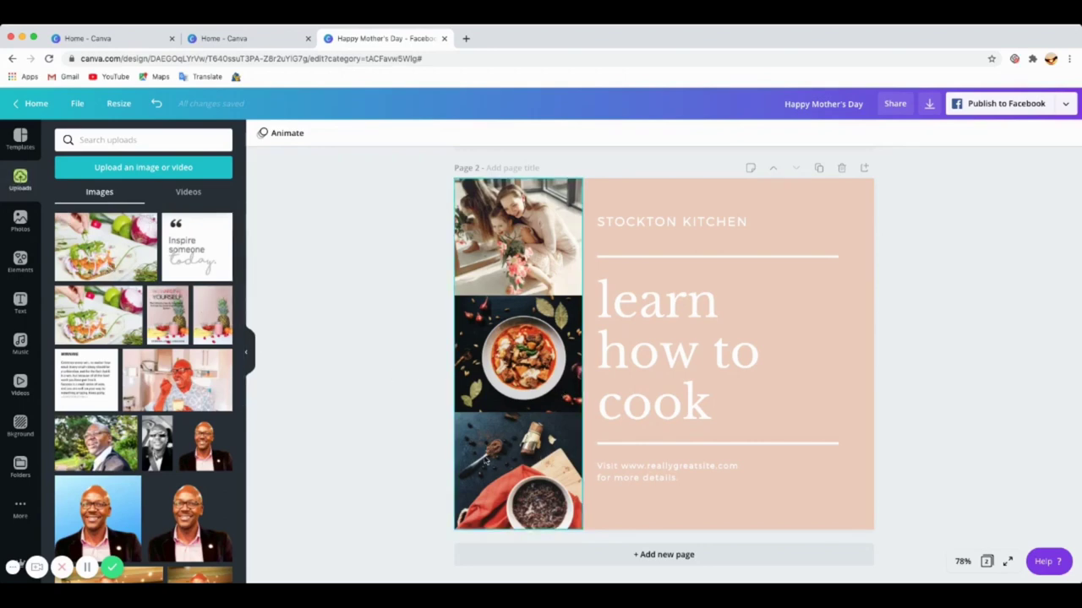
click(505, 458)
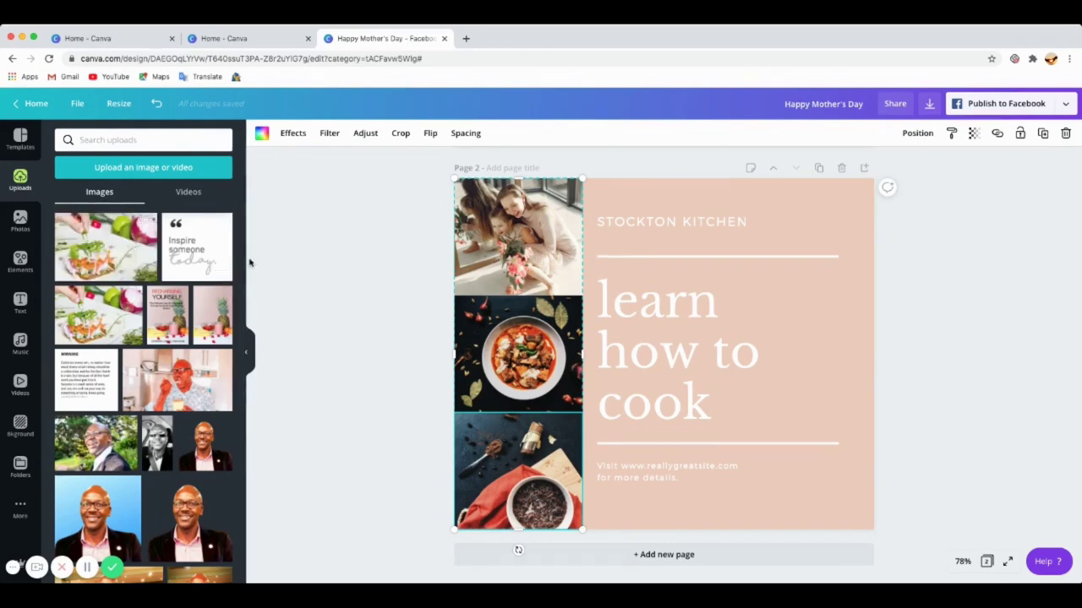
click(108, 252)
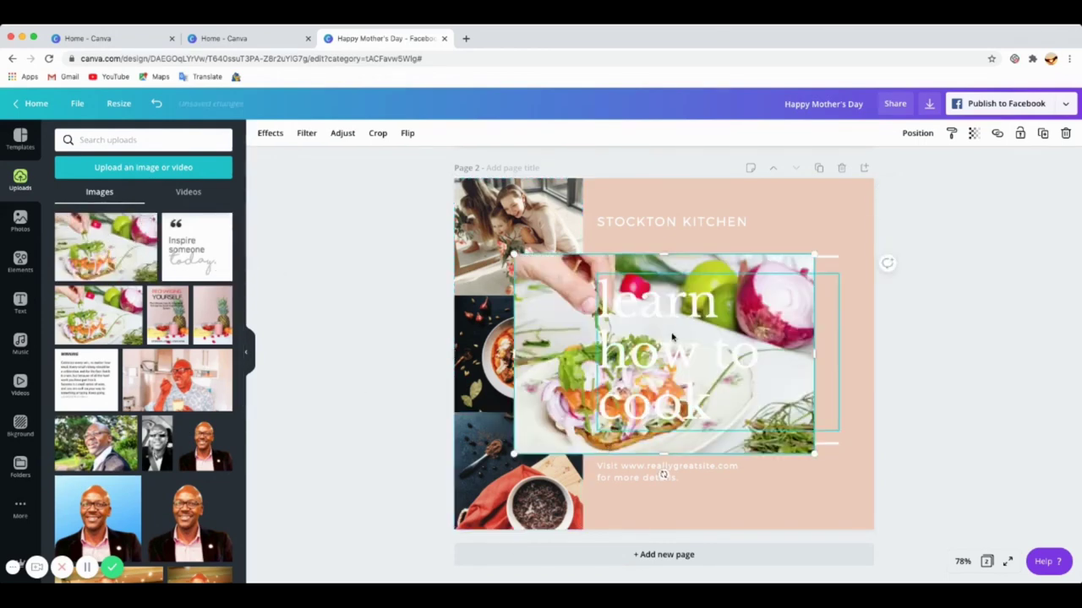
drag(568, 338, 502, 446)
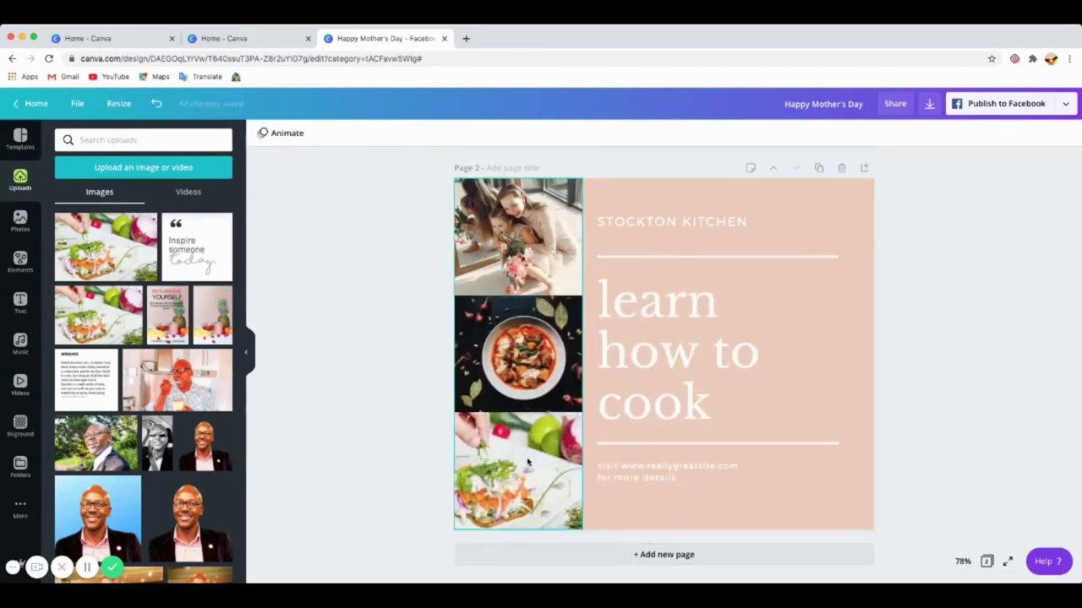
double_click(528, 461)
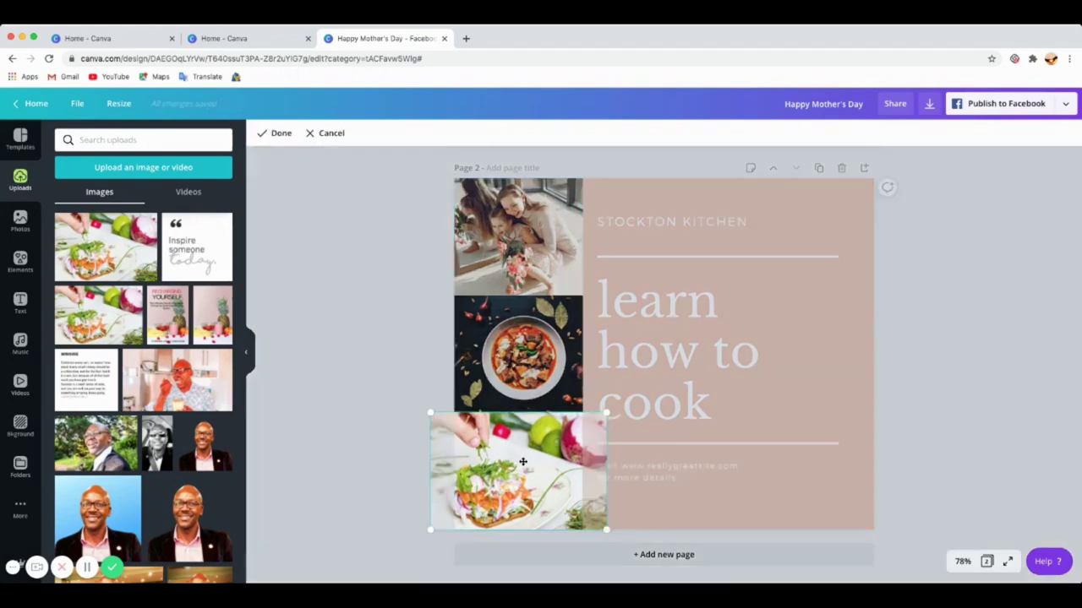
mouse_move(525, 474)
mouse_down()
mouse_move(510, 473)
mouse_move(542, 472)
mouse_up()
click(411, 411)
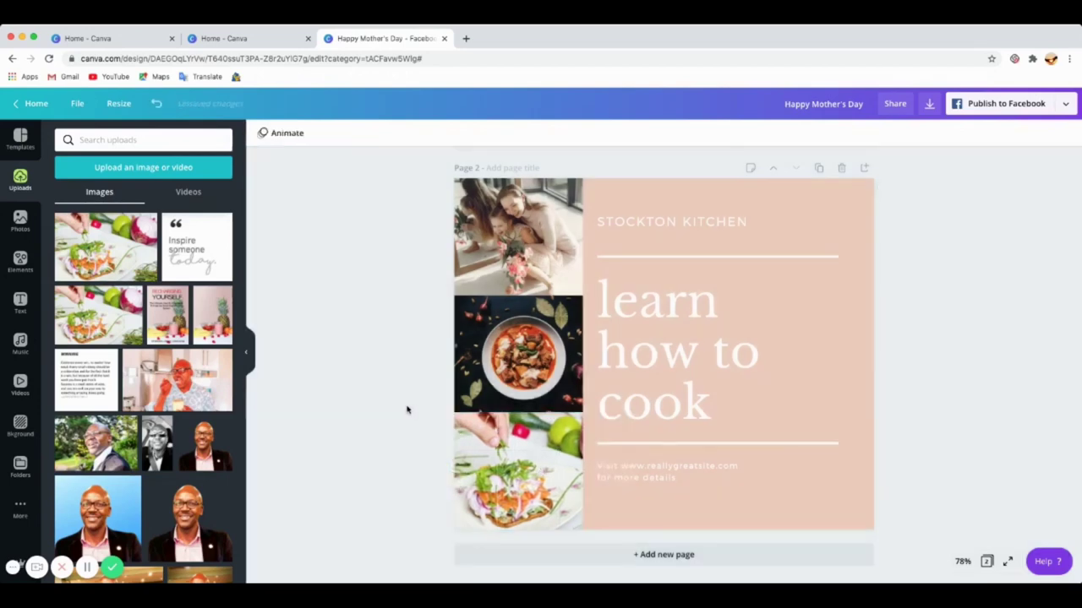
- Bring up the design's download settings and choose PNG as the file type
scroll(702, 376, up, 5)
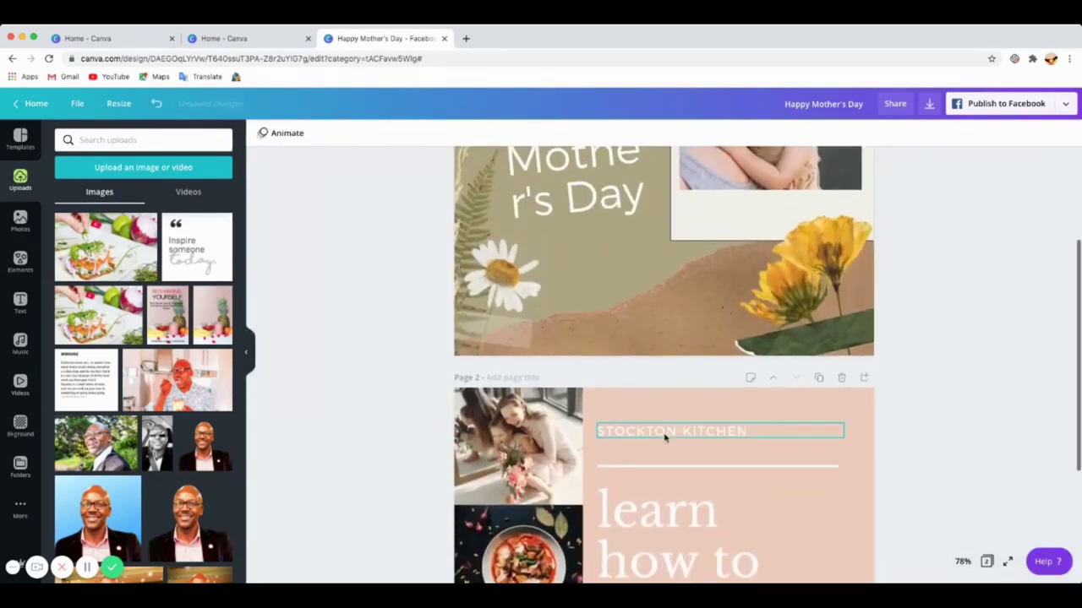
click(649, 439)
scroll(590, 246, up, 4)
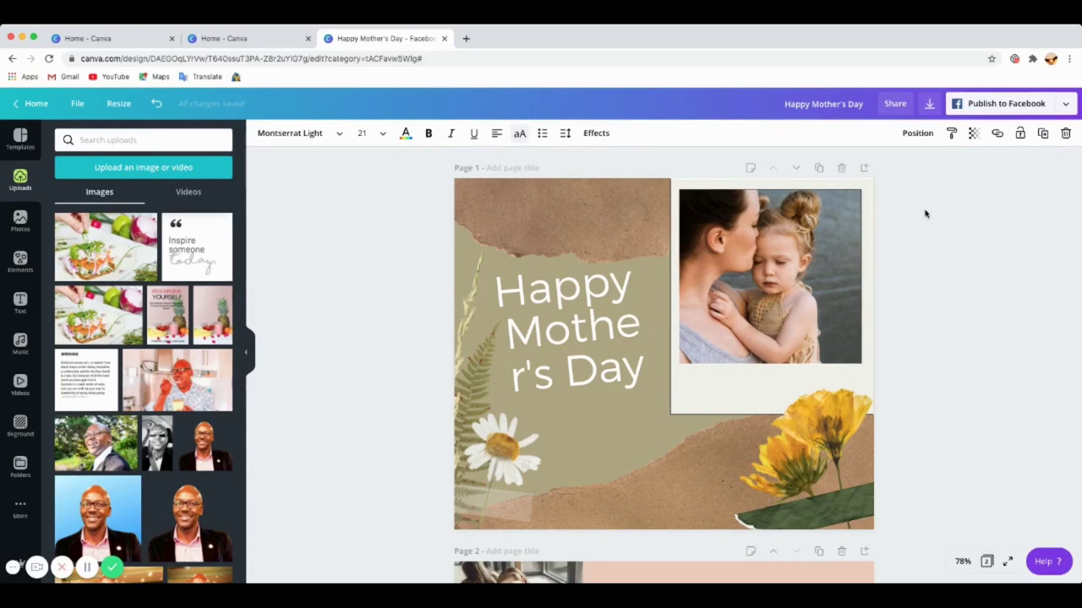
click(930, 105)
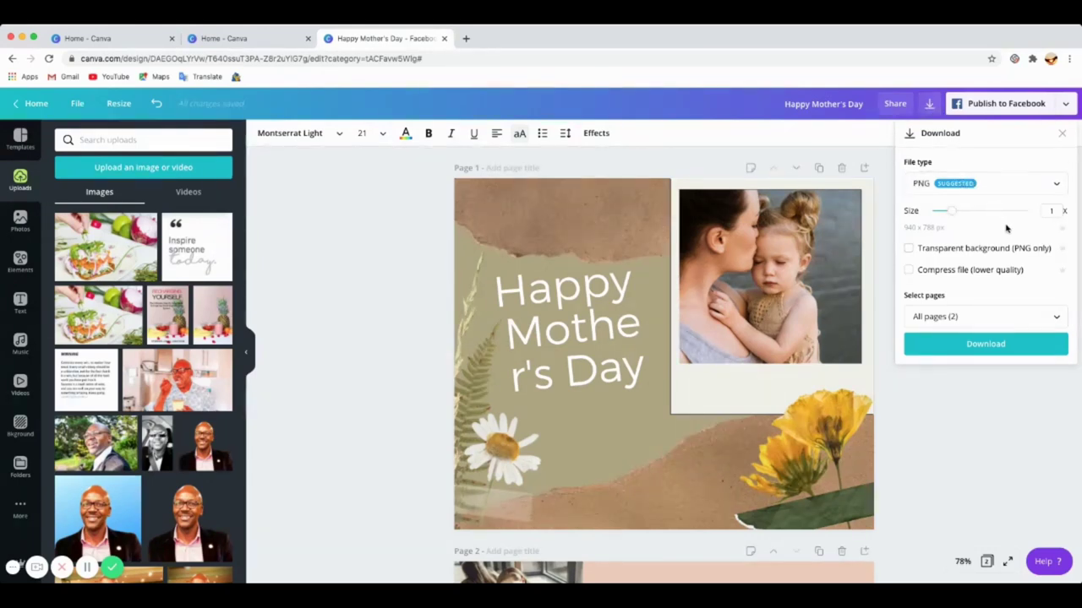
click(1056, 187)
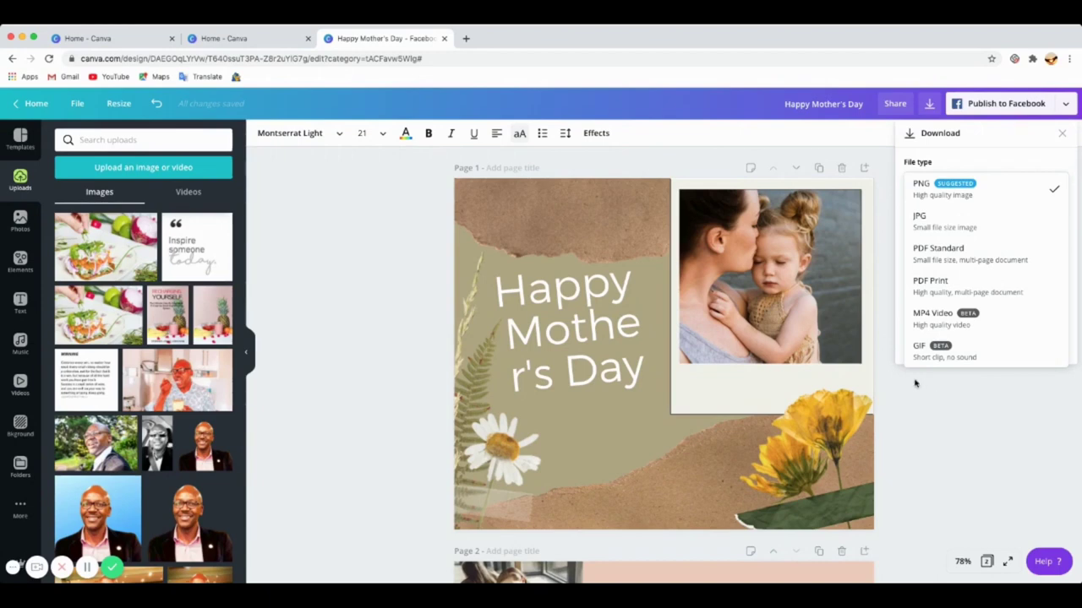
click(970, 191)
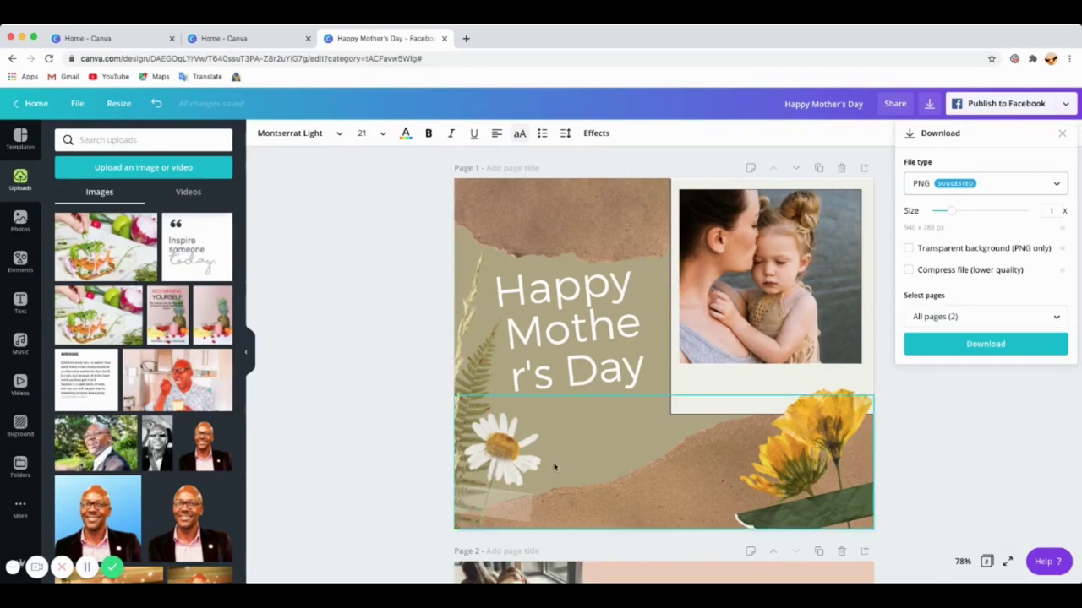
- Check both pages, keep all pages included in the export, and download the design
scroll(541, 427, down, 5)
scroll(541, 428, up, 5)
scroll(557, 411, down, 7)
scroll(715, 321, up, 5)
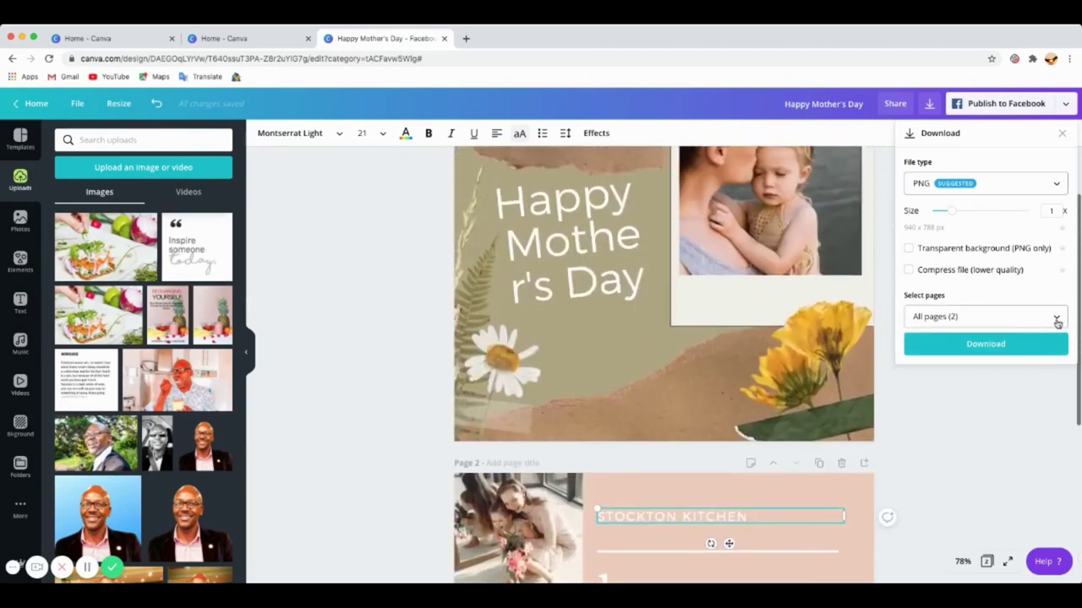
click(1056, 318)
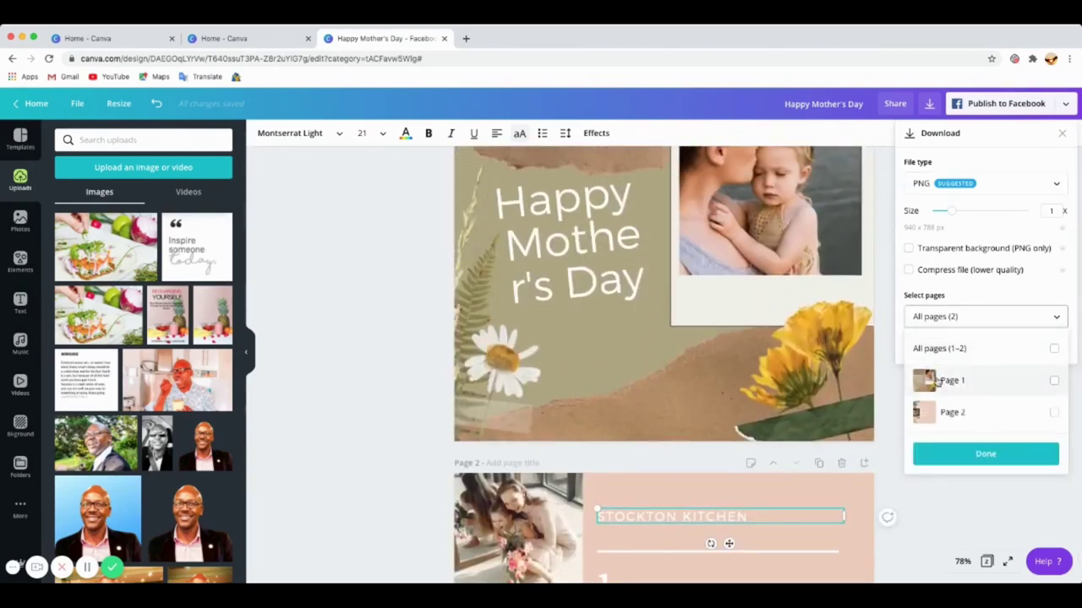
click(883, 396)
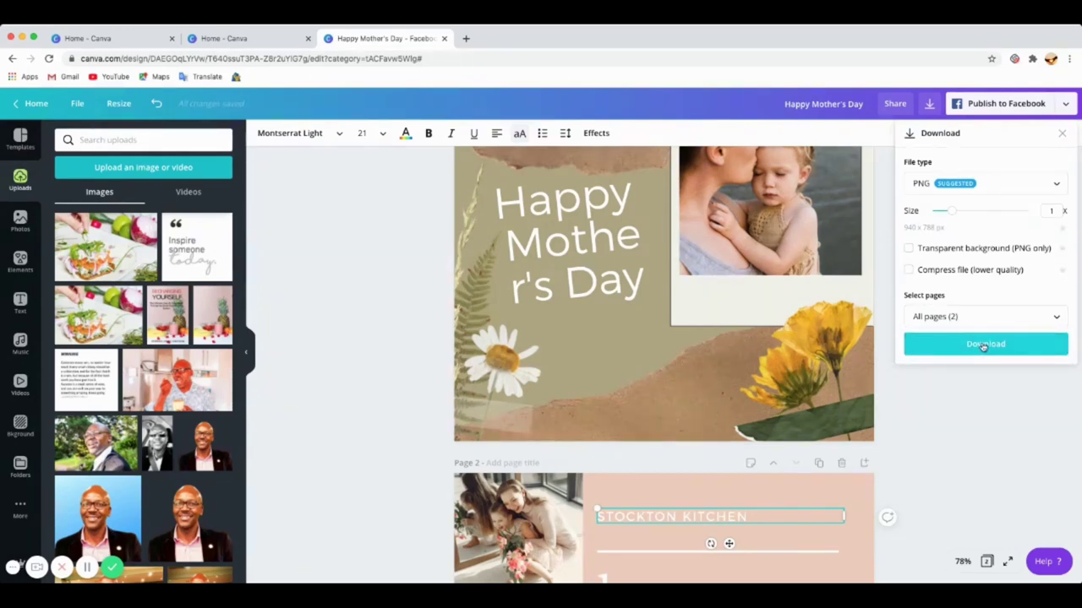
click(984, 344)
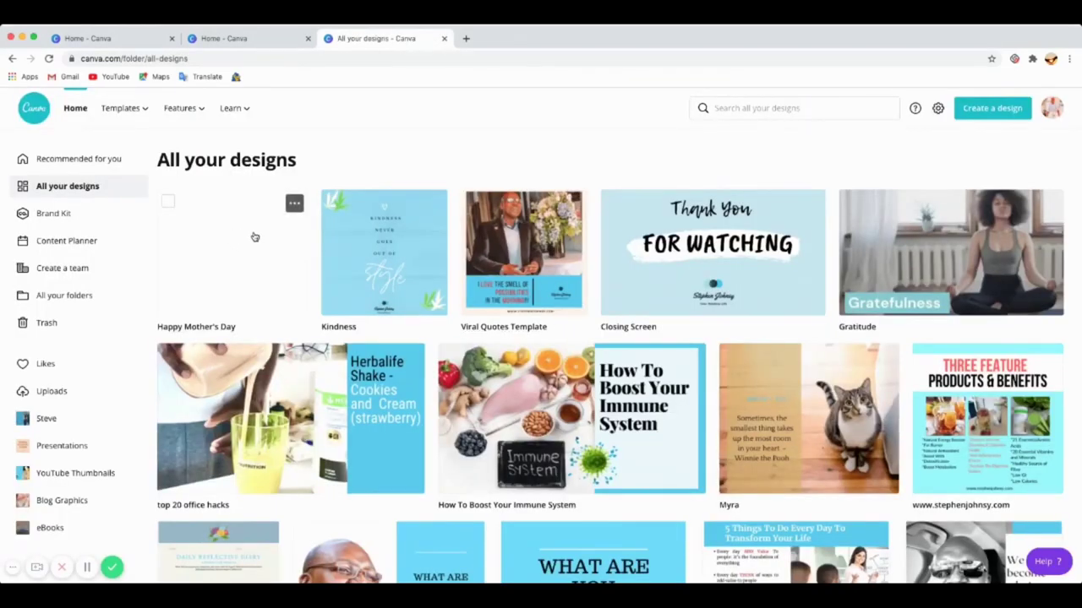
- Reopen the Happy Mother's Day design from the list of all designs and check both saved pages
click(219, 260)
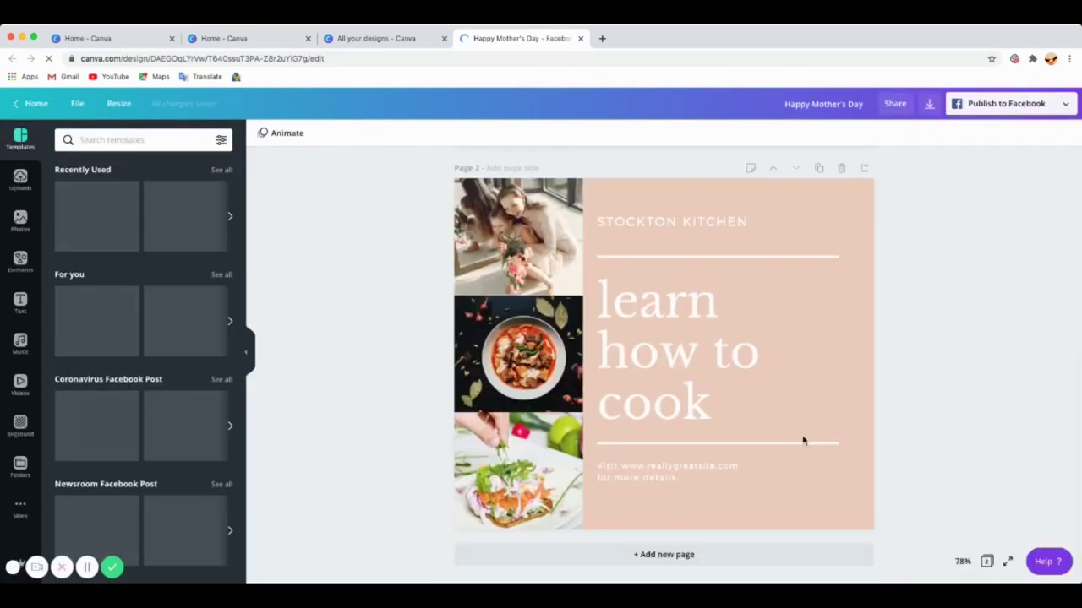
scroll(803, 441, down, 3)
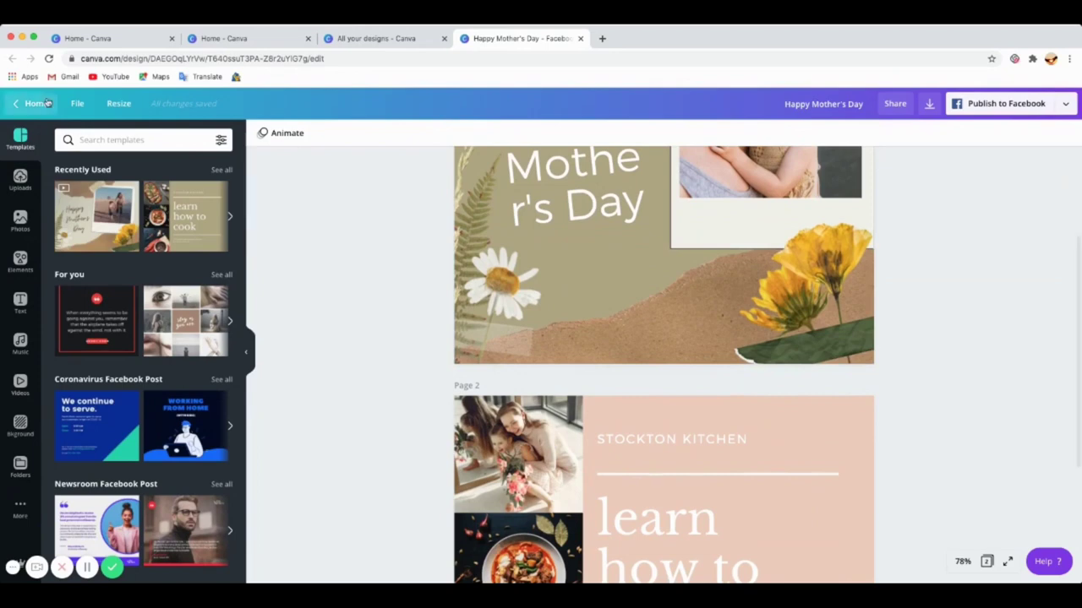
- Return to the Canva home page and open the Closing Screen design from the user's own designs
click(37, 105)
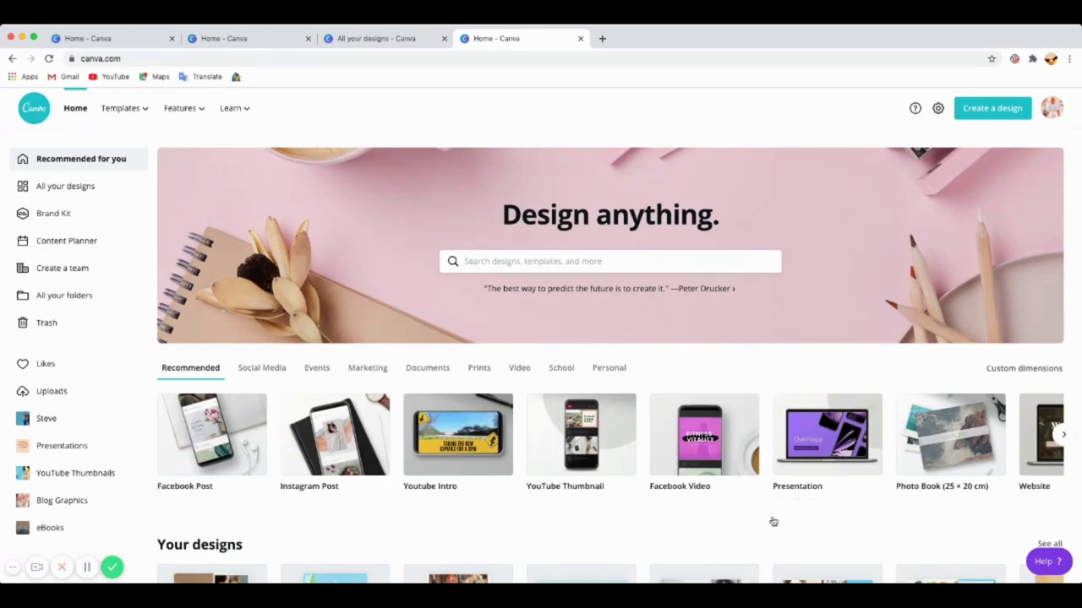
scroll(476, 483, down, 3)
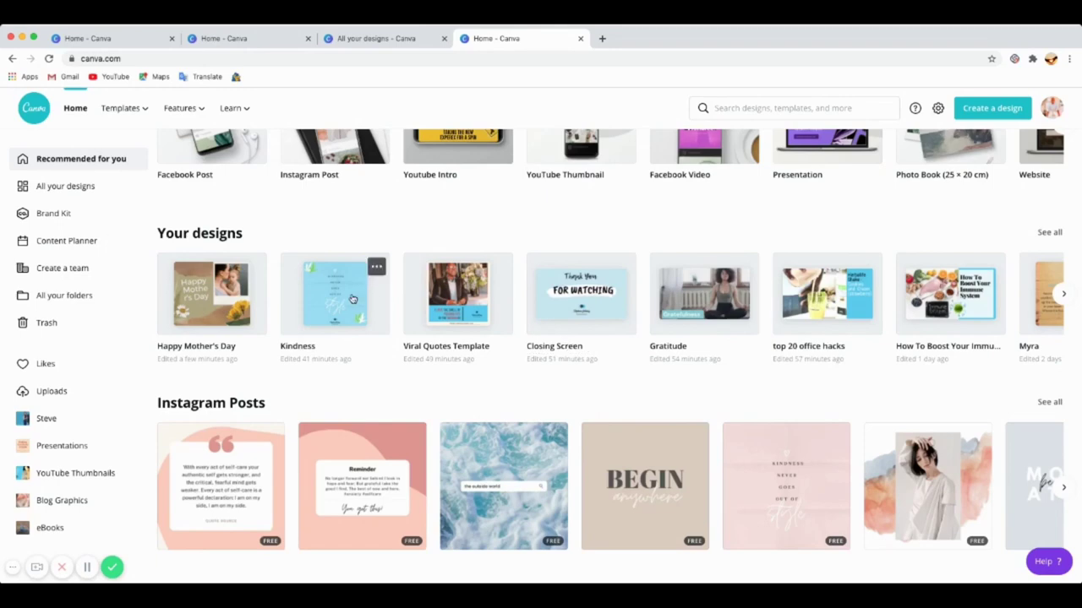
click(572, 298)
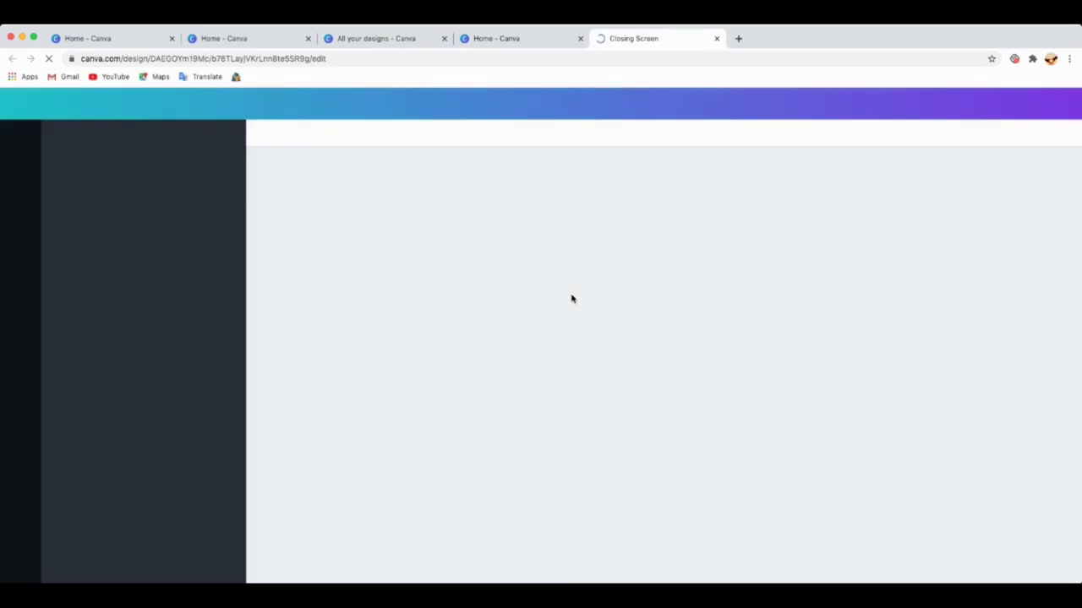